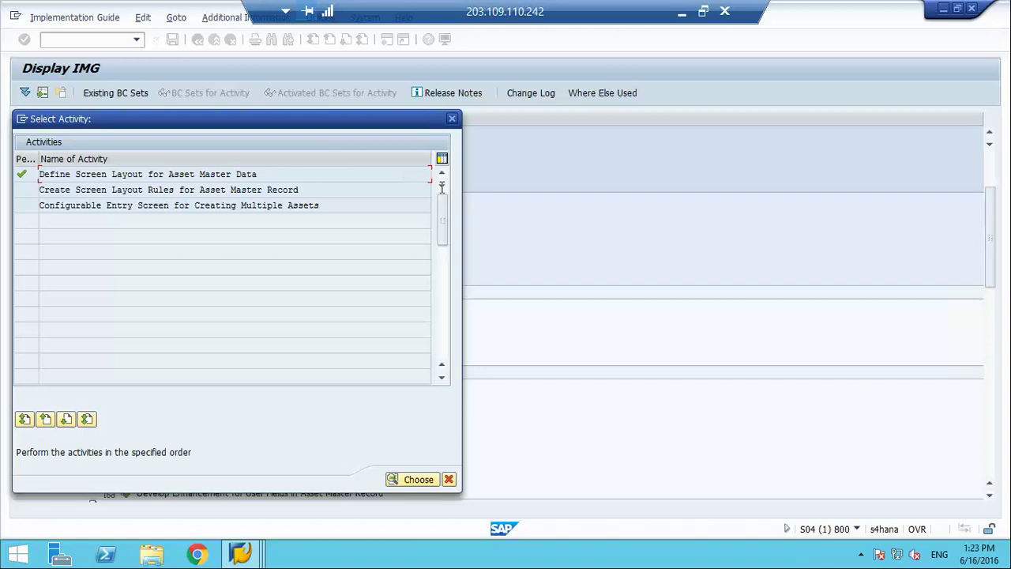
Step: Leave the screen layout activities and open the key words for evaluation group 1 under Asset Accounting user fields
left_click(452, 120)
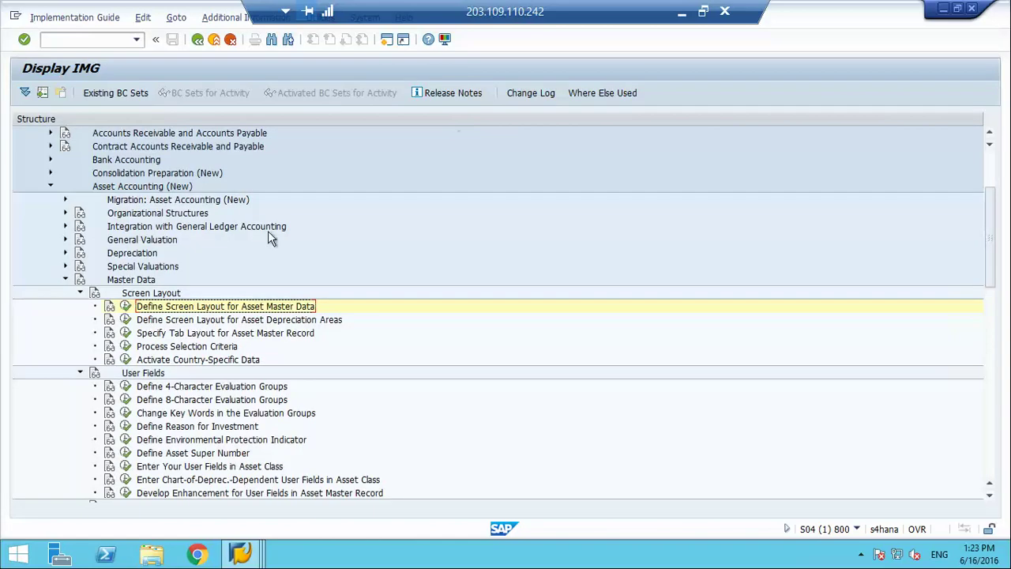
left_click(80, 293)
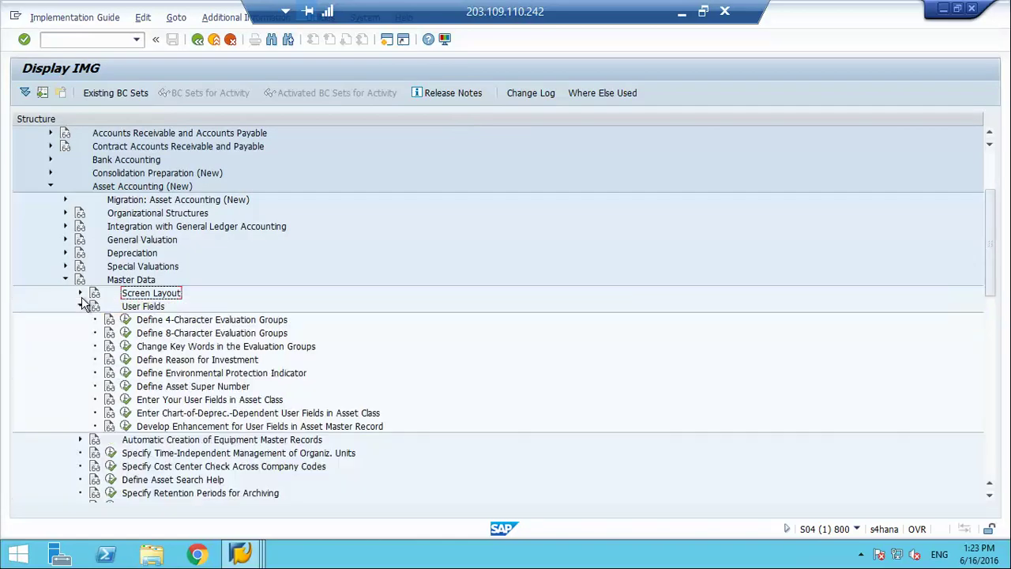
left_click(144, 348)
left_click(127, 347)
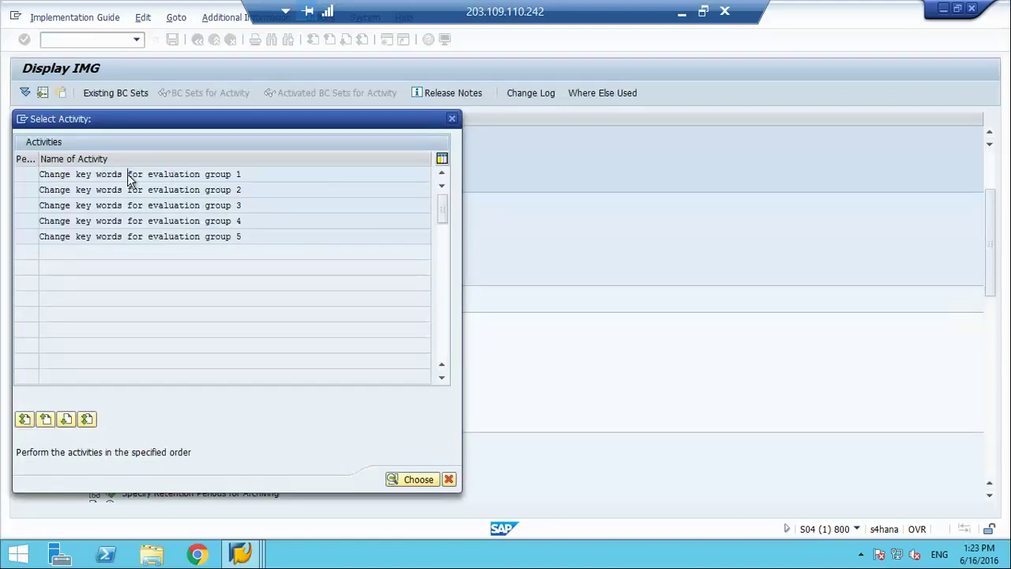
double_click(134, 176)
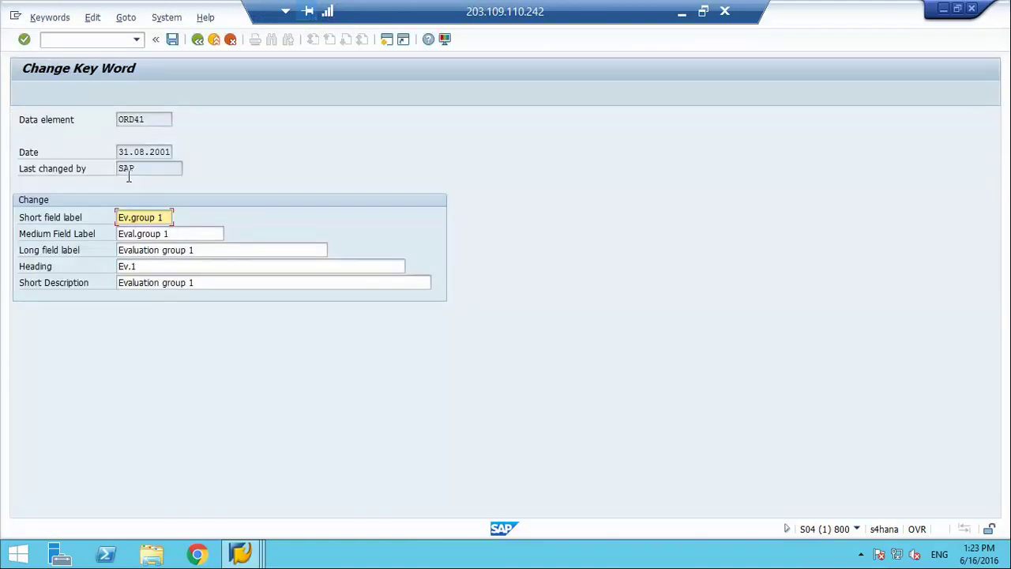
Step: Set evaluation group 1's short field label to "TYPE" and its medium field label to "Asset Type"
left_click_drag(166, 220, 68, 218)
type("A")
key("BackSpace")
type("TYPE")
key("Tab")
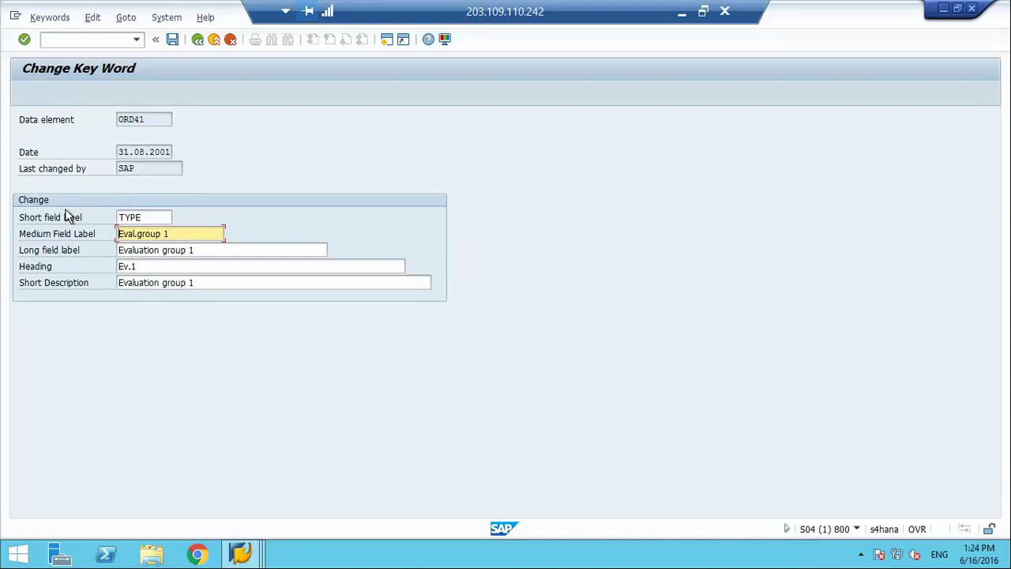
type("Asset Type")
key("Tab")
Step: Replace evaluation group 1's long field label with "Asset Type", removing the leftover text
type("Asset Type")
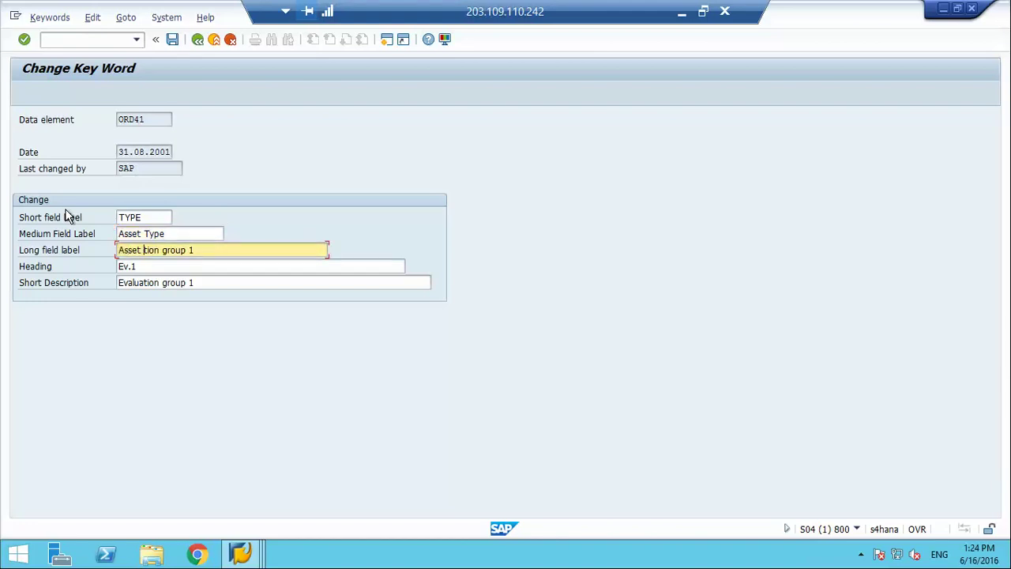
key("Delete")
key("Delete")
key("Delete")
key("Delete")
key("Delete")
key("Delete")
key("Delete")
key("Delete")
key("Tab")
Step: Try to set evaluation group 1's heading to "Asset Type"
type("A")
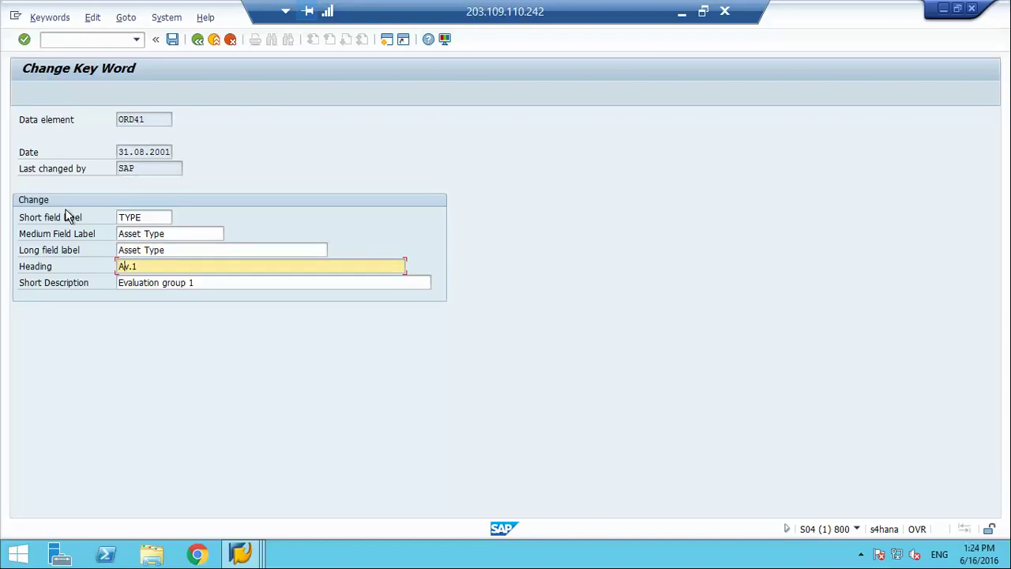
type("sset Tt")
type("pe")
key("Tab")
key("Return")
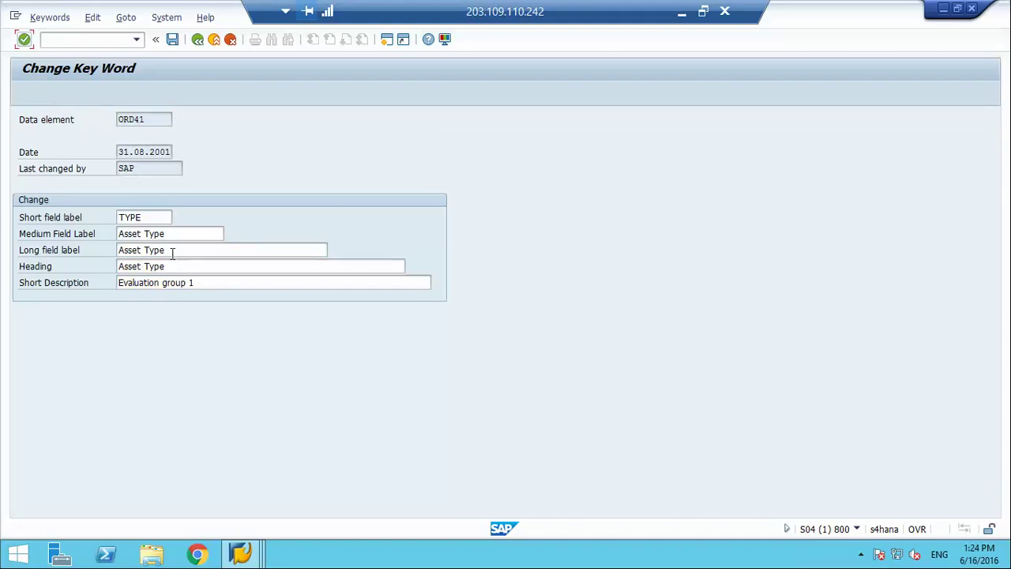
Step: Copy the long field label "Asset Type" into evaluation group 1's short description
left_click_drag(174, 250, 79, 251)
key("ctrl+c")
left_click(79, 251)
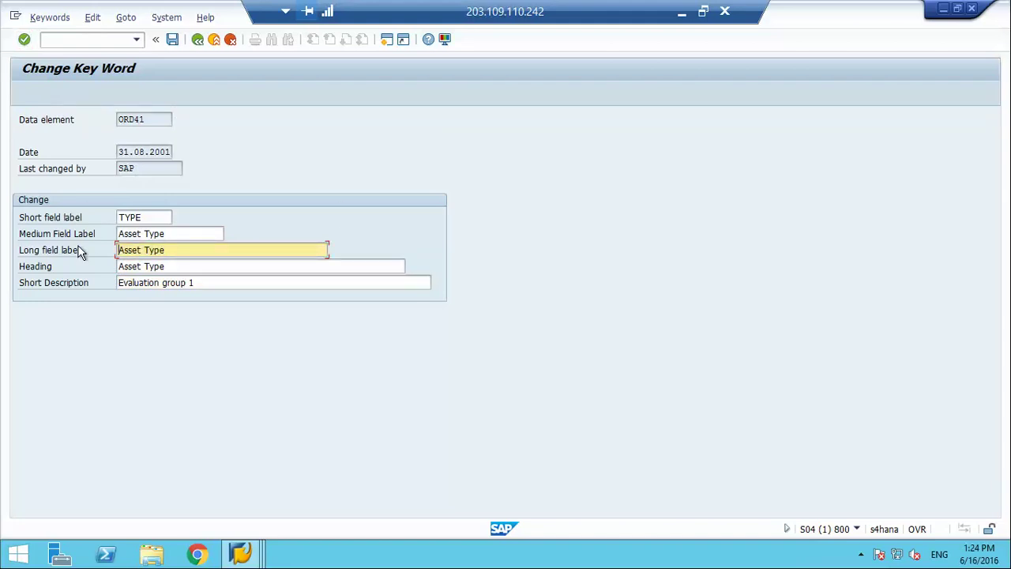
left_click(205, 285)
left_click_drag(205, 285, 32, 286)
key("ctrl+v")
key("Return")
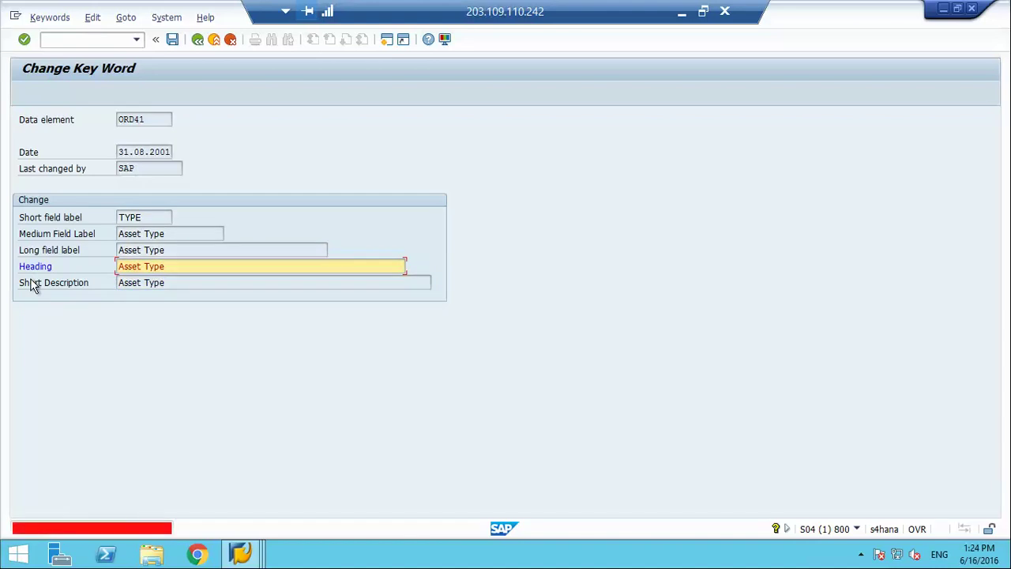
Step: Shorten evaluation group 1's heading to "AT"
left_click_drag(168, 267, 1, 254)
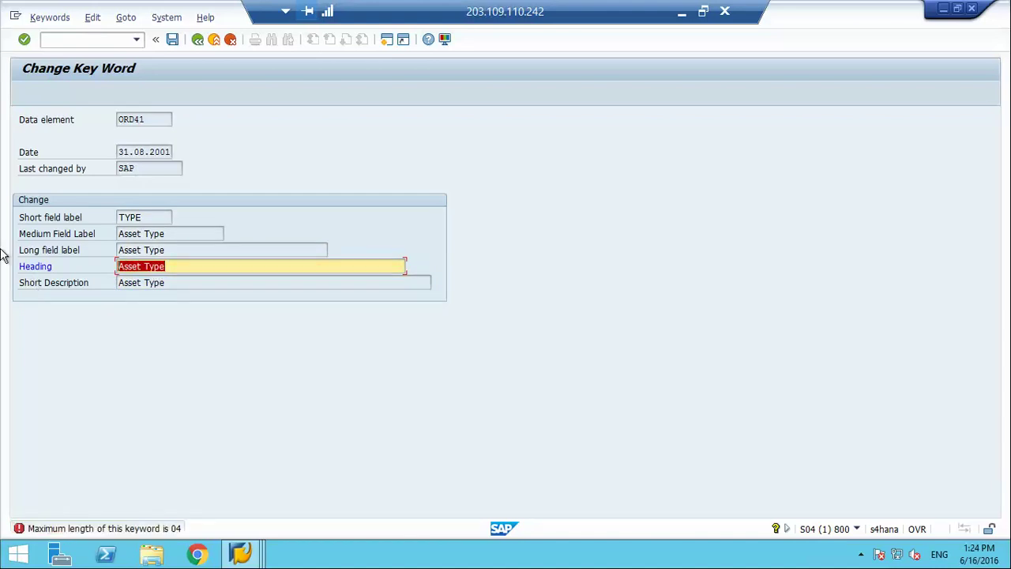
type("A")
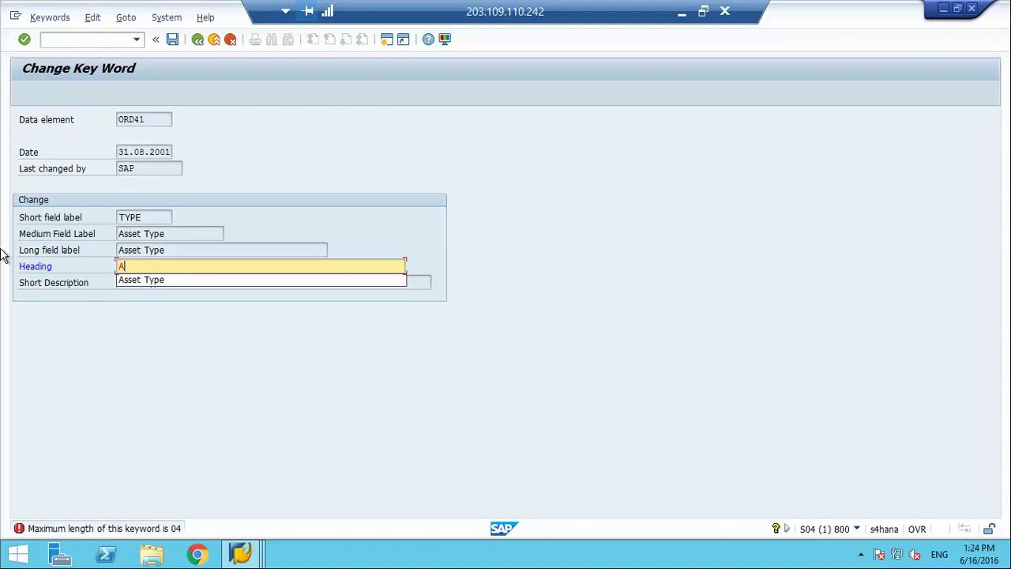
type("T")
key("Return")
Step: Save the evaluation group 1 key words in a new Workbench request described as "FA Config - Workbench #2"
key("ctrl+s")
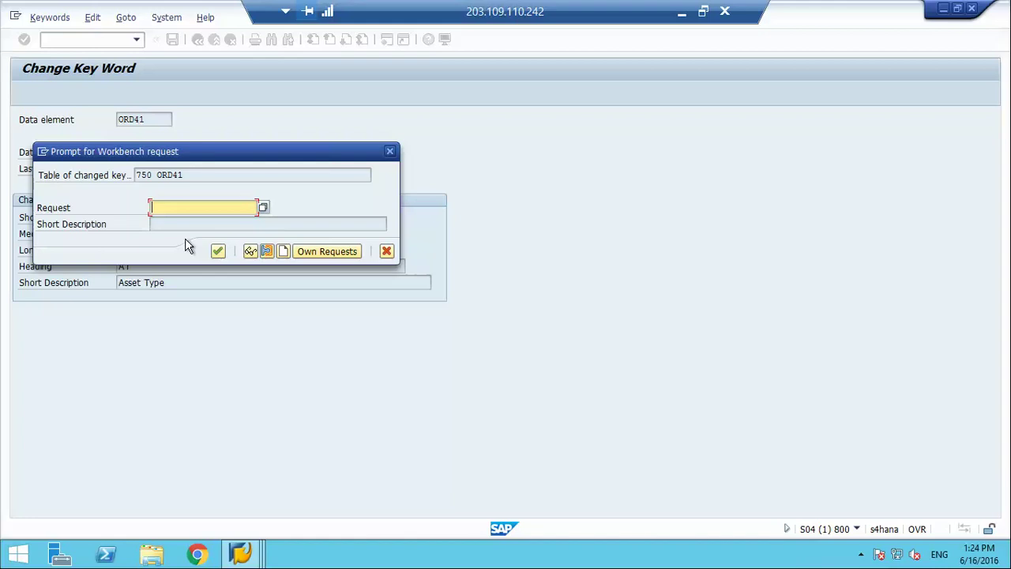
left_click(287, 257)
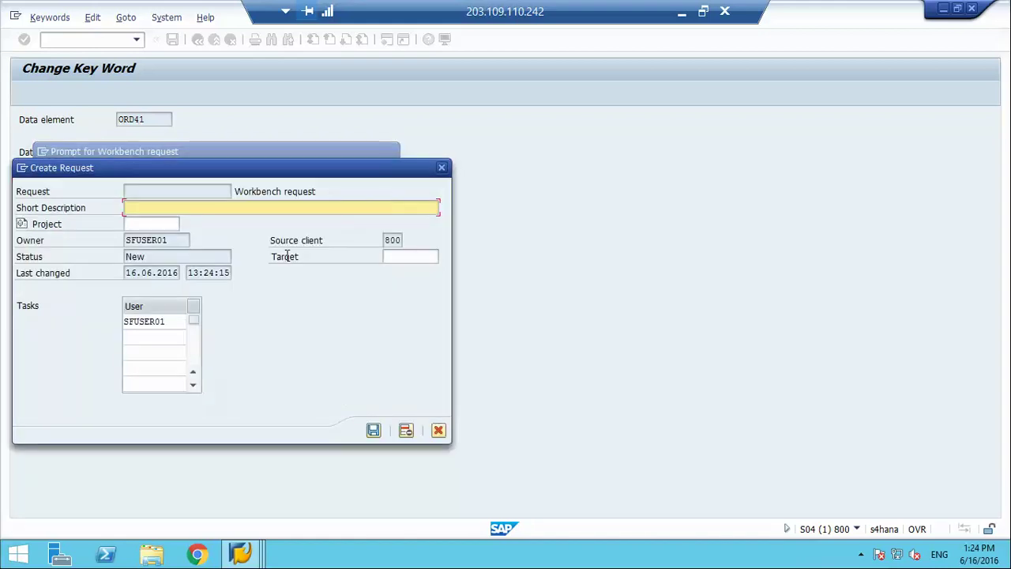
type("FA Config - Workbench #")
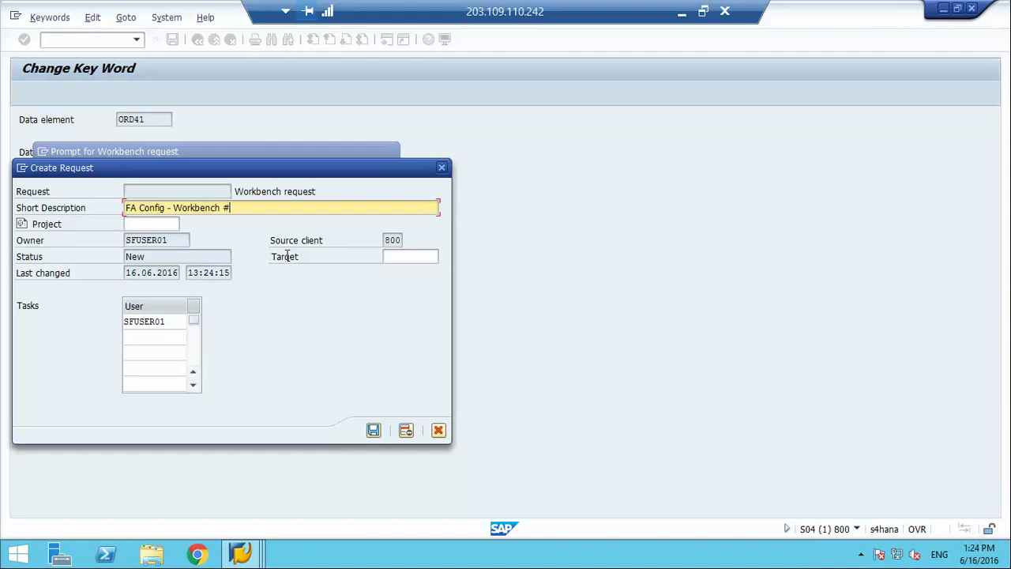
type("2")
key("Return")
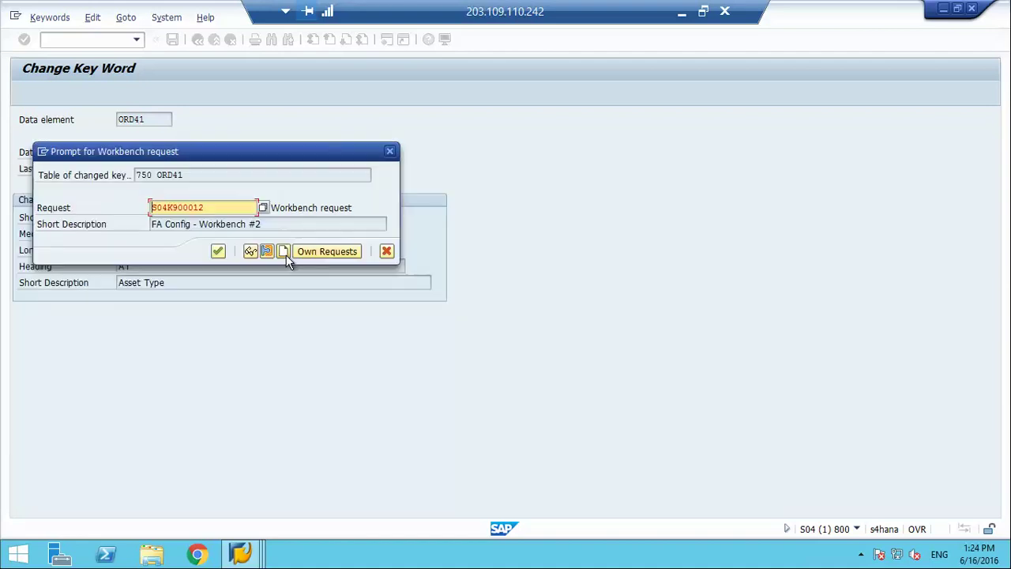
left_click(217, 253)
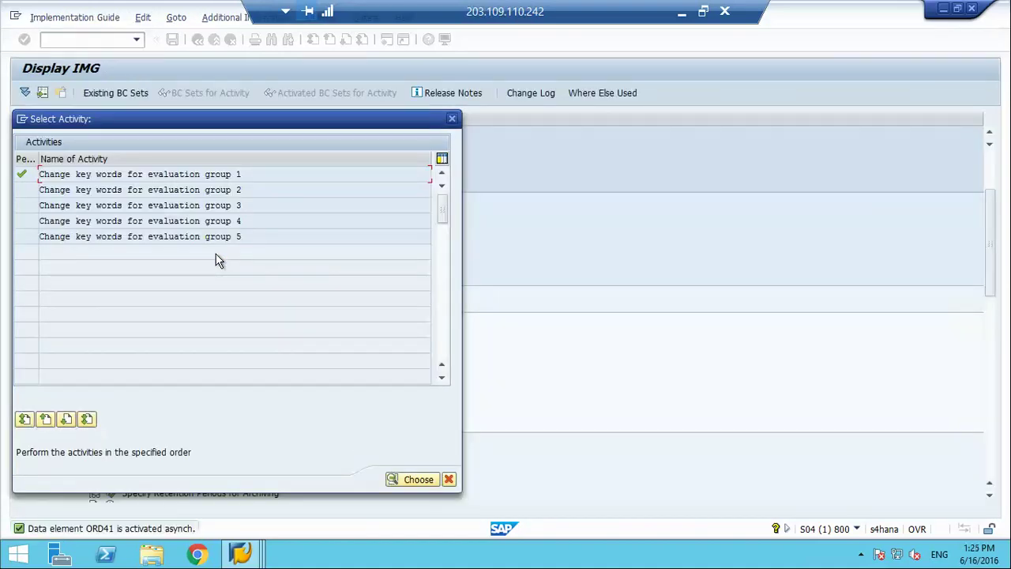
Step: Open the key words for evaluation group 2 and set the short field label to "CAT"
double_click(178, 191)
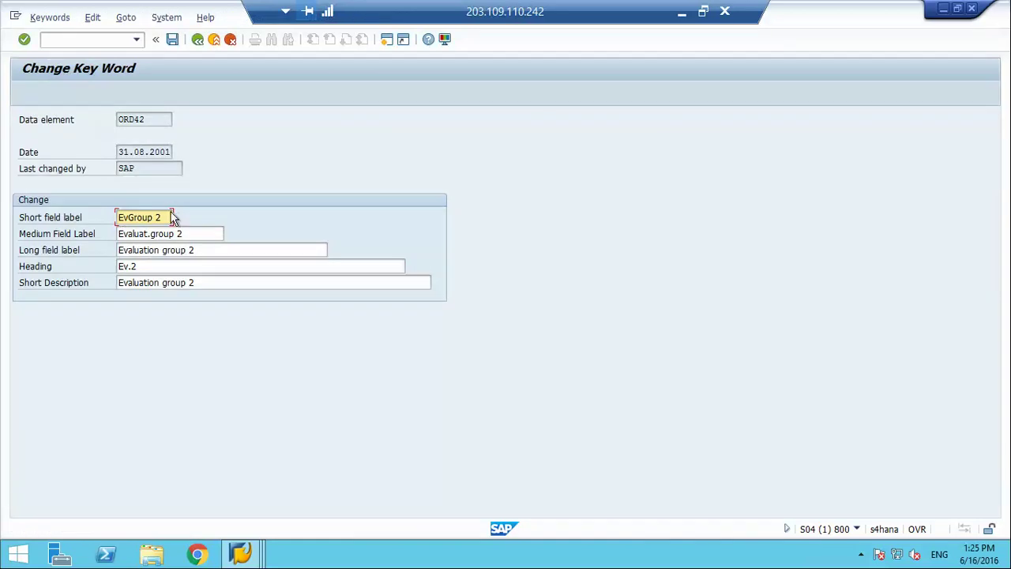
left_click_drag(168, 217, 2, 216)
type("Ca")
key("BackSpace")
type("AT")
key("Tab")
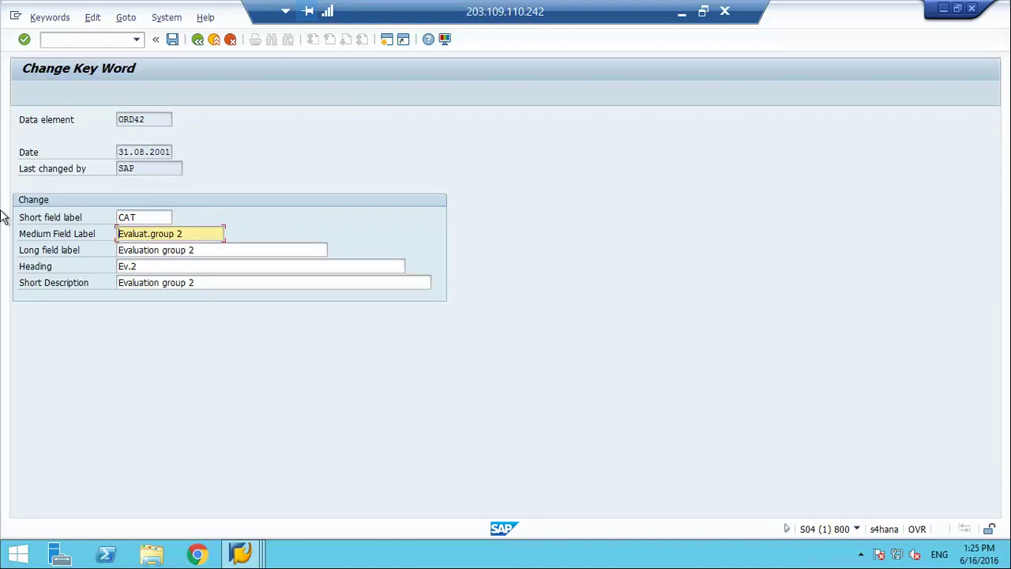
Step: Replace evaluation group 2's medium field label with "Category"
type("Category")
key("Delete")
key("Delete")
key("Delete")
key("Delete")
key("Delete")
key("Delete")
key("Tab")
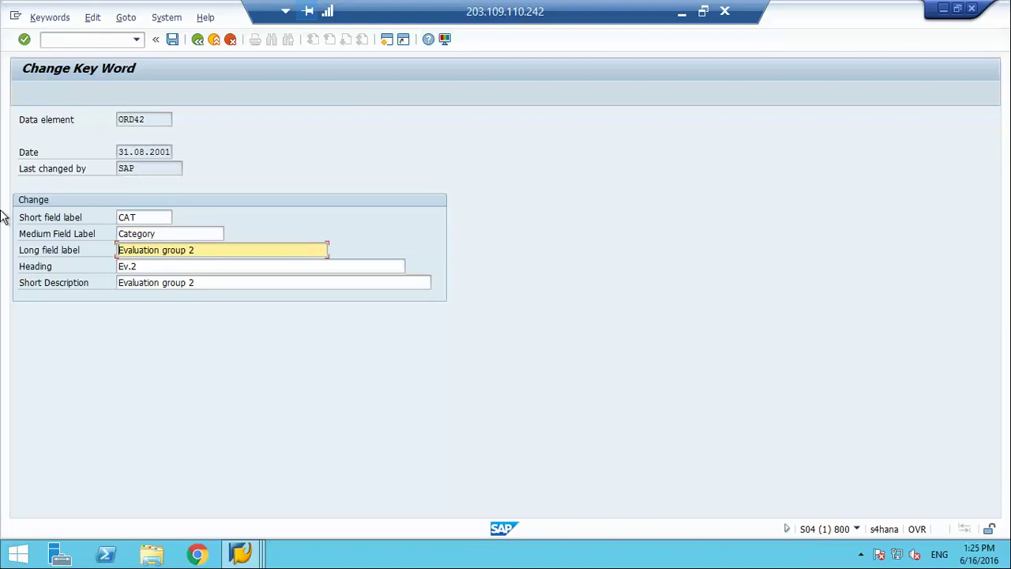
Step: Set evaluation group 2's long field label to "Asset Category" and its heading to "AC"
type("Asset Category")
key("Delete")
key("Delete")
key("Delete")
key("Delete")
key("Tab")
type("AC")
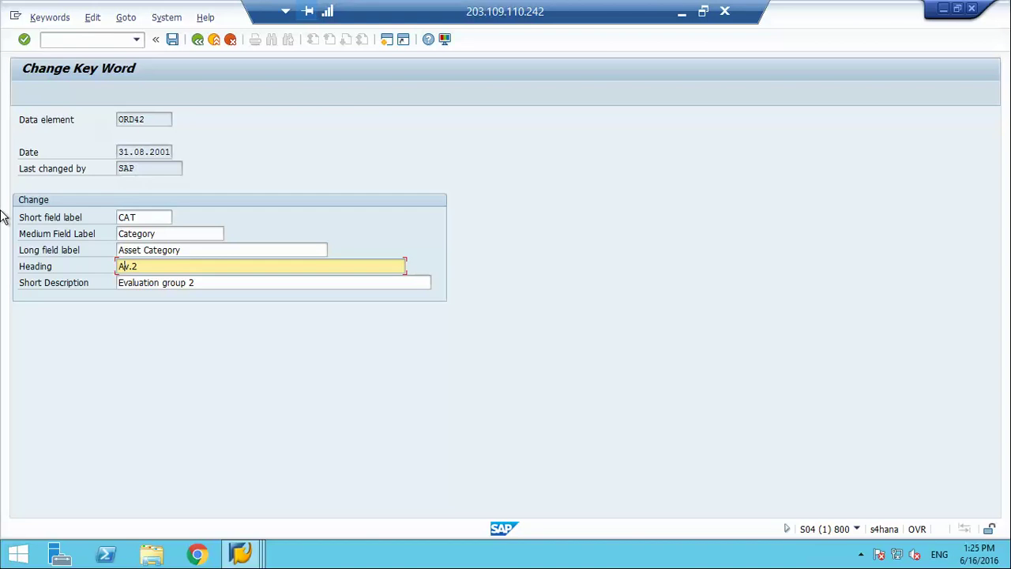
key("Delete")
key("Delete")
key("Tab")
Step: Replace evaluation group 2's short description with "Asset Category"
type("Asset Category")
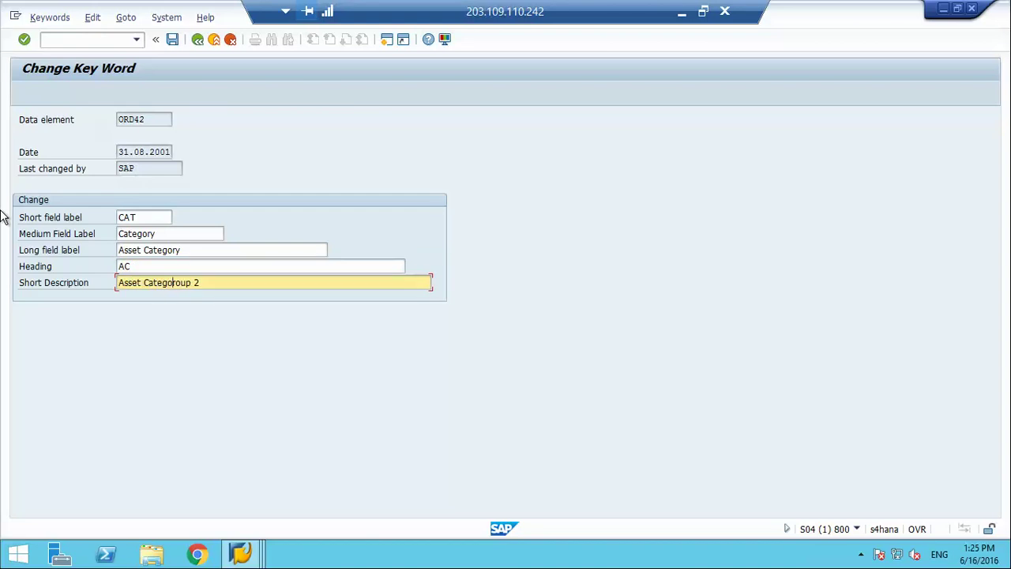
key("BackSpace")
key("BackSpace")
key("BackSpace")
key("BackSpace")
key("BackSpace")
key("BackSpace")
key("Delete")
key("Delete")
key("Delete")
key("Delete")
type("tegory")
key("Return")
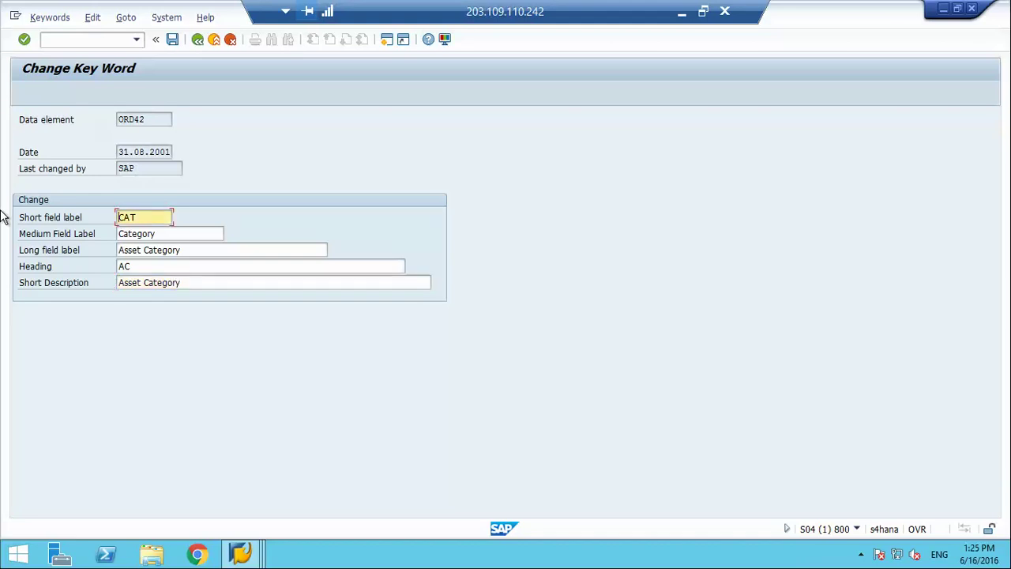
Step: Save the evaluation group 2 key words in the "FA Config - Workbench #2" request and leave the activity selection
key("ctrl+s")
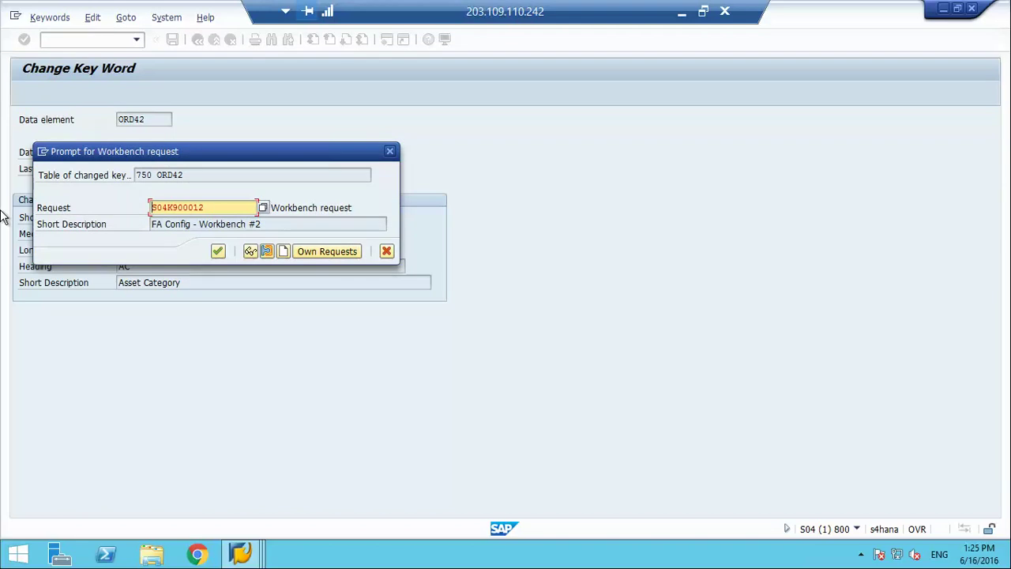
key("Return")
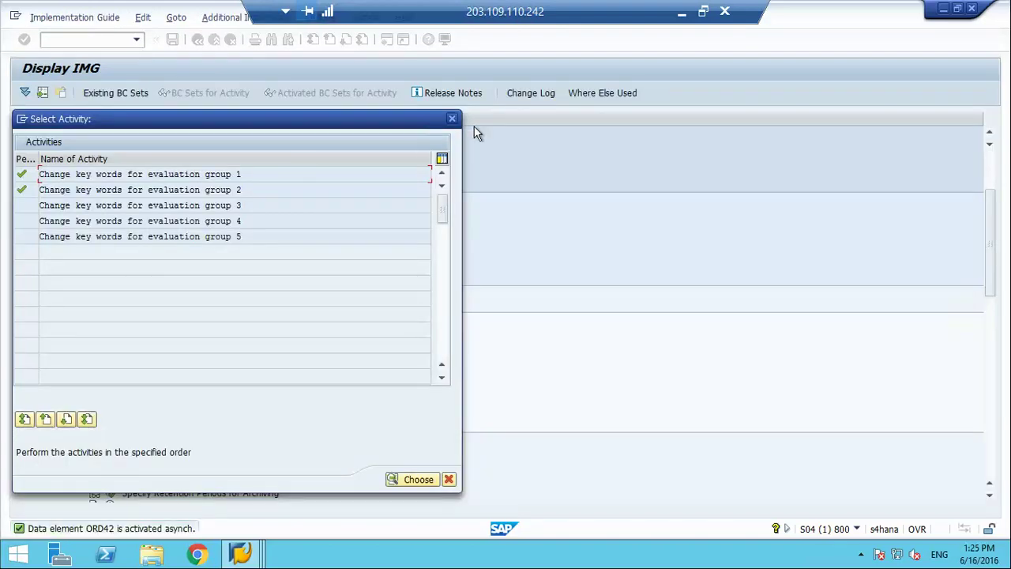
left_click(452, 119)
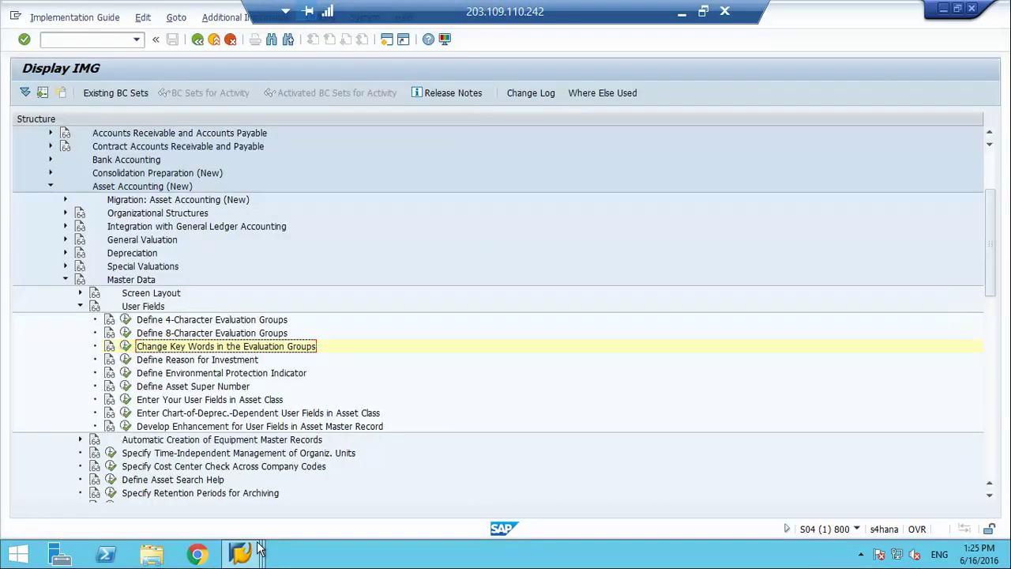
Step: Switch to the second SAP session at SAP Easy Access and start asset creation with transaction AS01
mouse_move(253, 553)
left_click(386, 474)
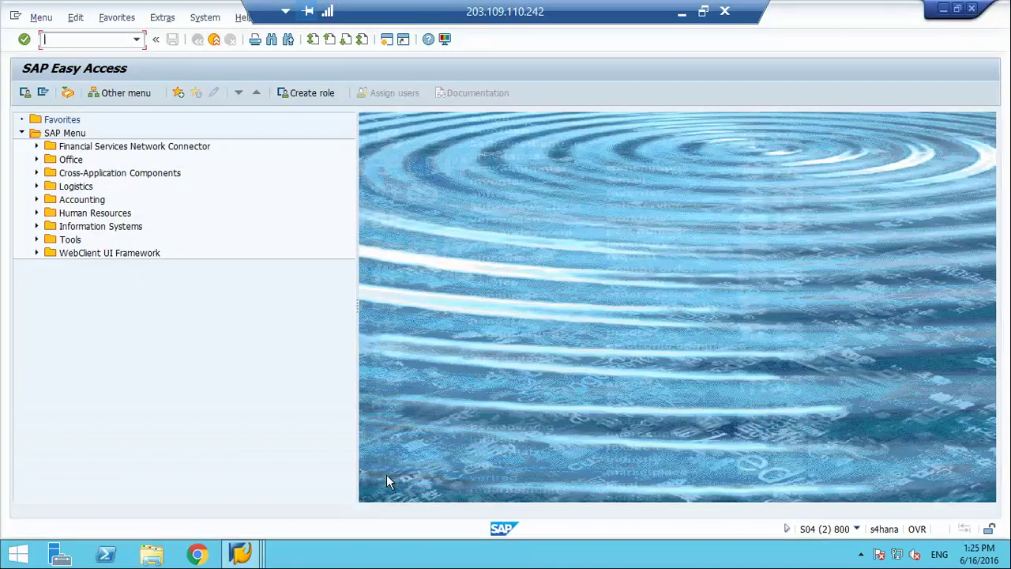
type("as1")
key("Return")
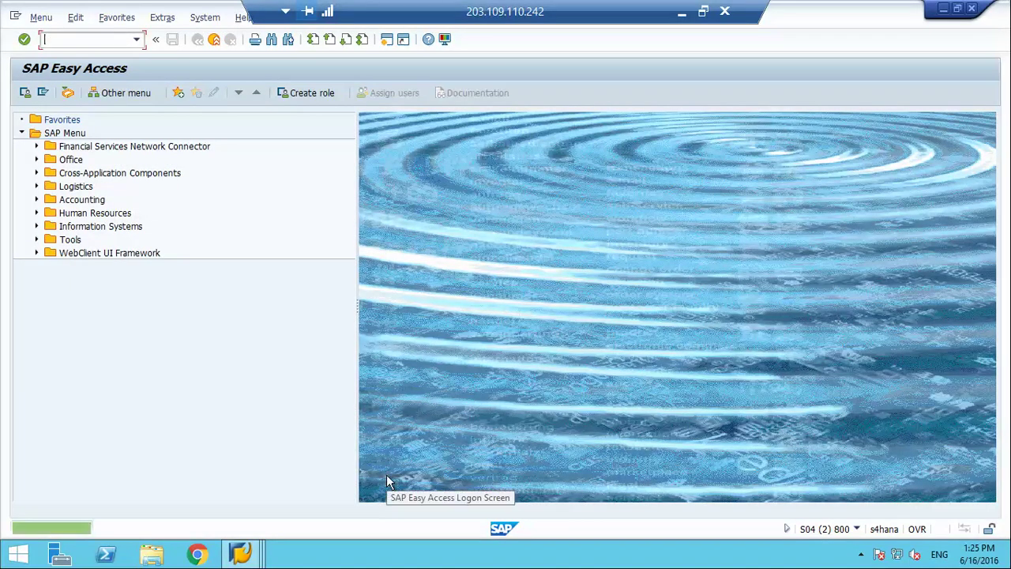
type("as01")
key("Return")
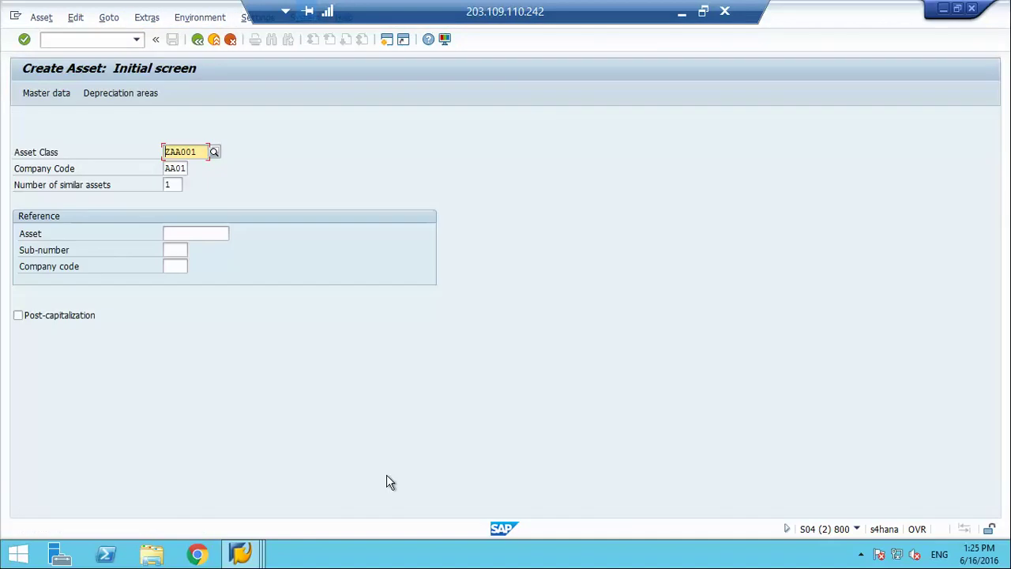
Step: Check the evaluation group labels in the allocations of a trial ZAA001 asset described as "bbb", and exit without saving it
key("Return")
type("bbb")
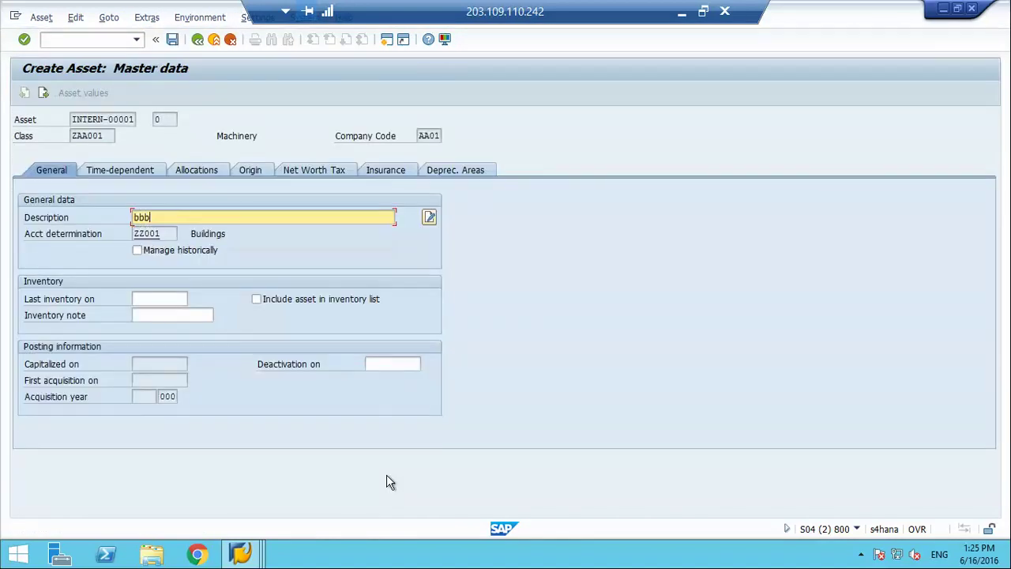
left_click(186, 171)
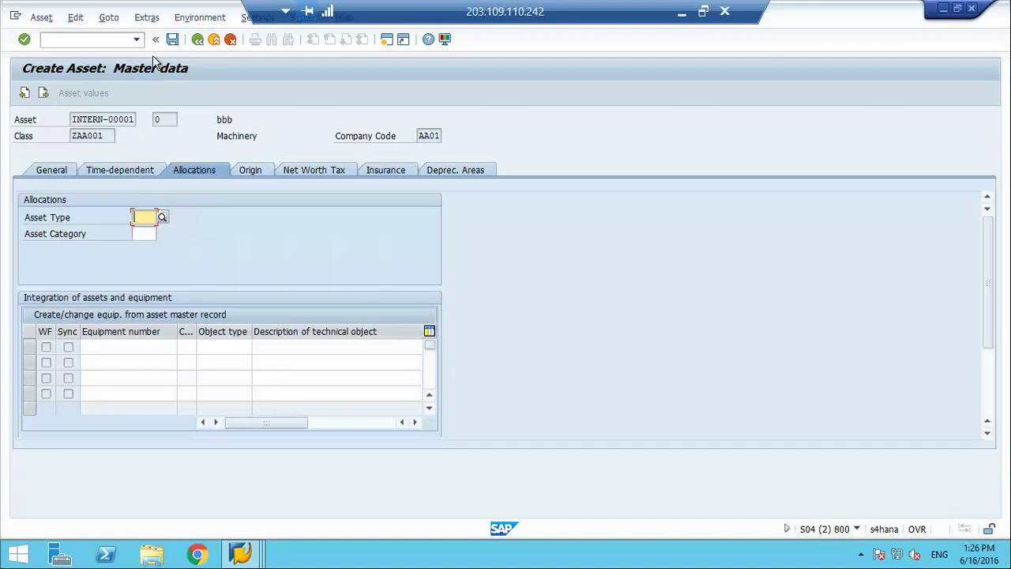
left_click(213, 41)
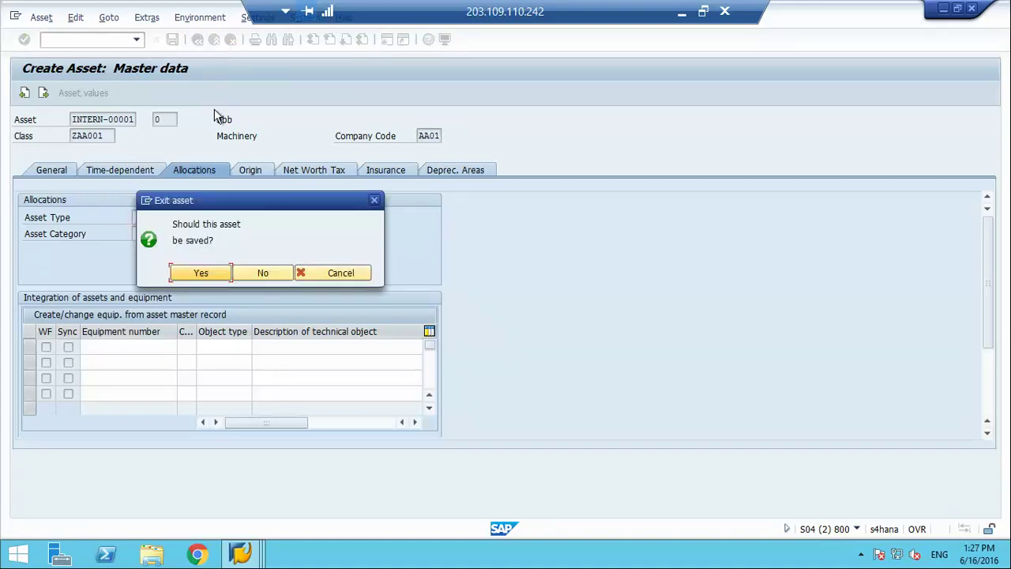
left_click(263, 273)
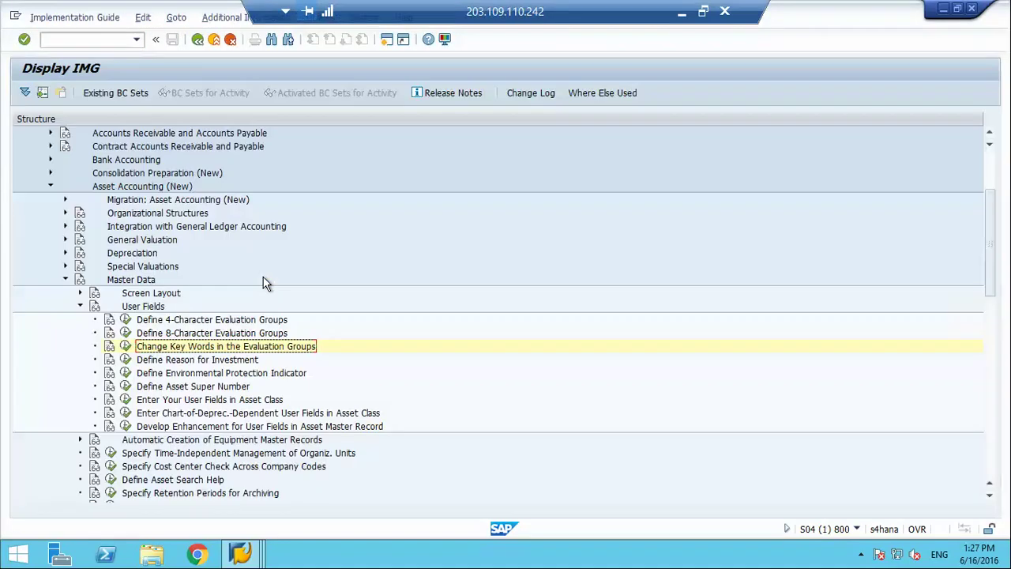
Step: Open the Define Reason for Investment activity in the Asset Accounting user fields
left_click(156, 362)
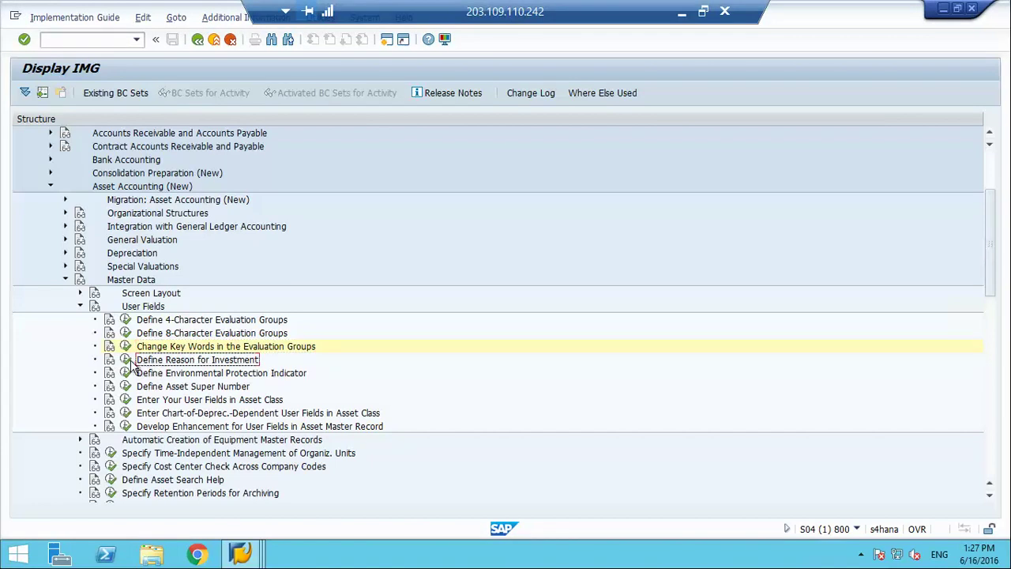
left_click(128, 360)
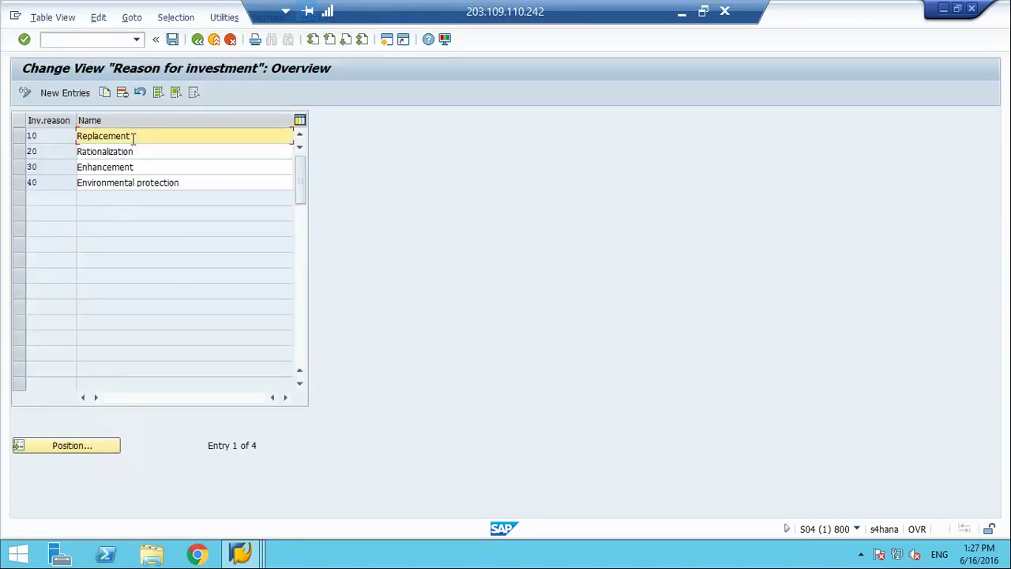
Step: Leave the investment reasons and check the Enter Your User Fields in Asset Class details for class ZAA001
left_click(195, 44)
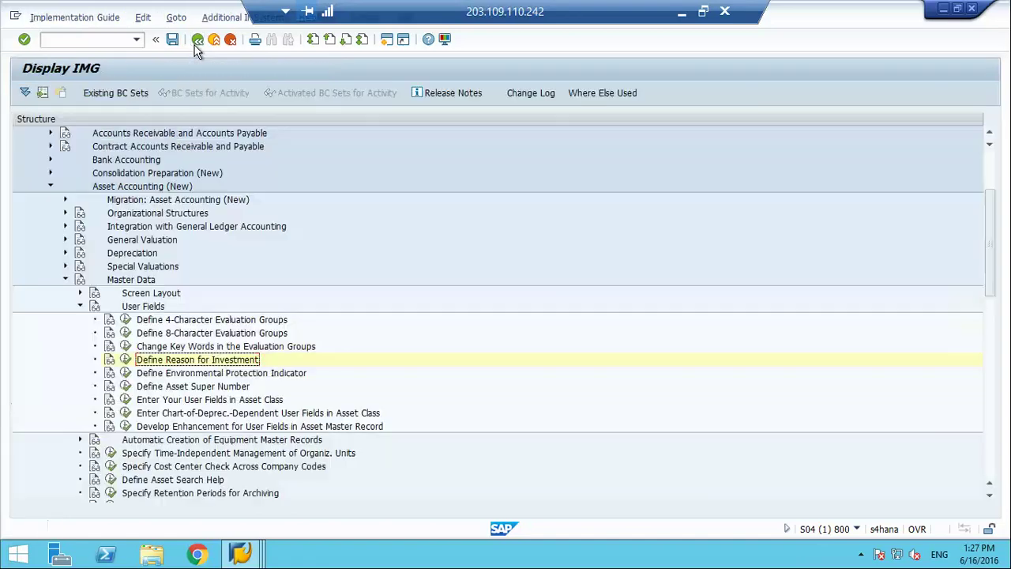
left_click(126, 399)
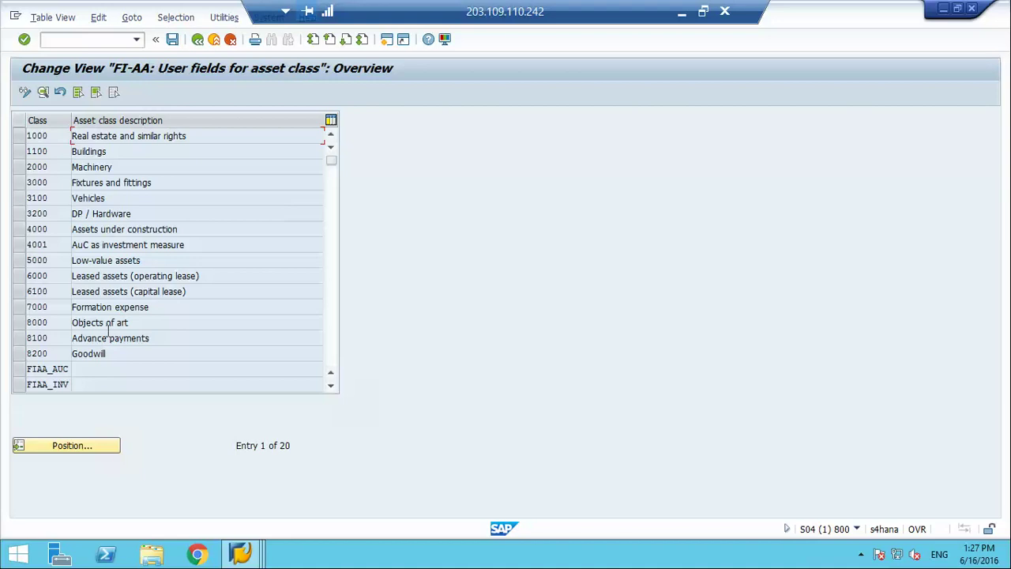
left_click(329, 355)
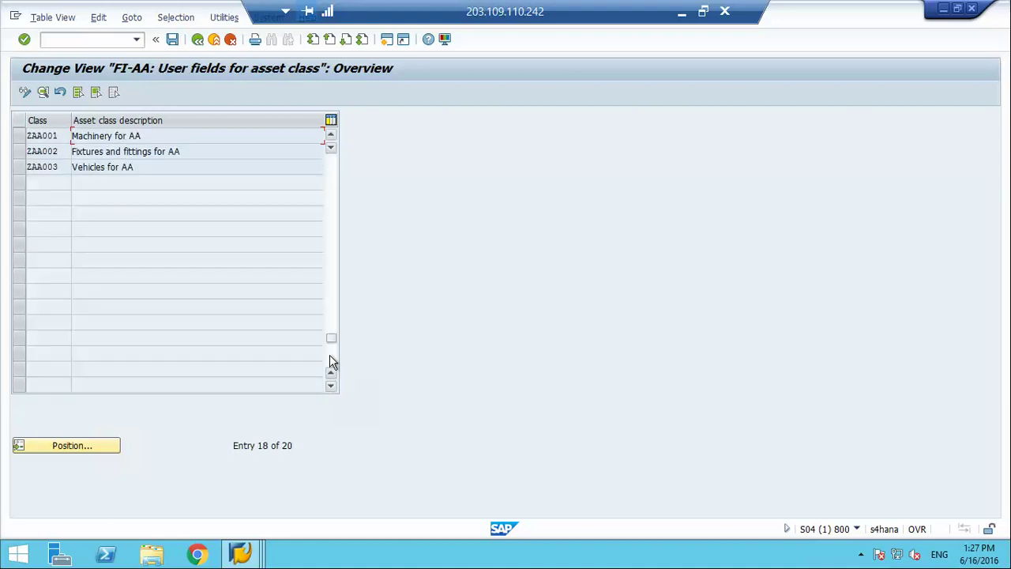
double_click(94, 135)
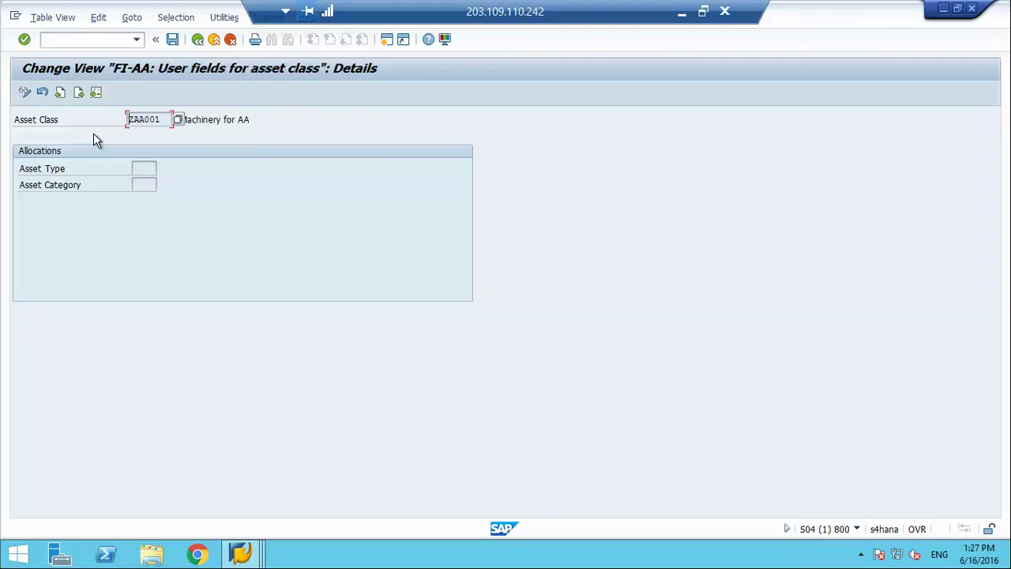
left_click(145, 167)
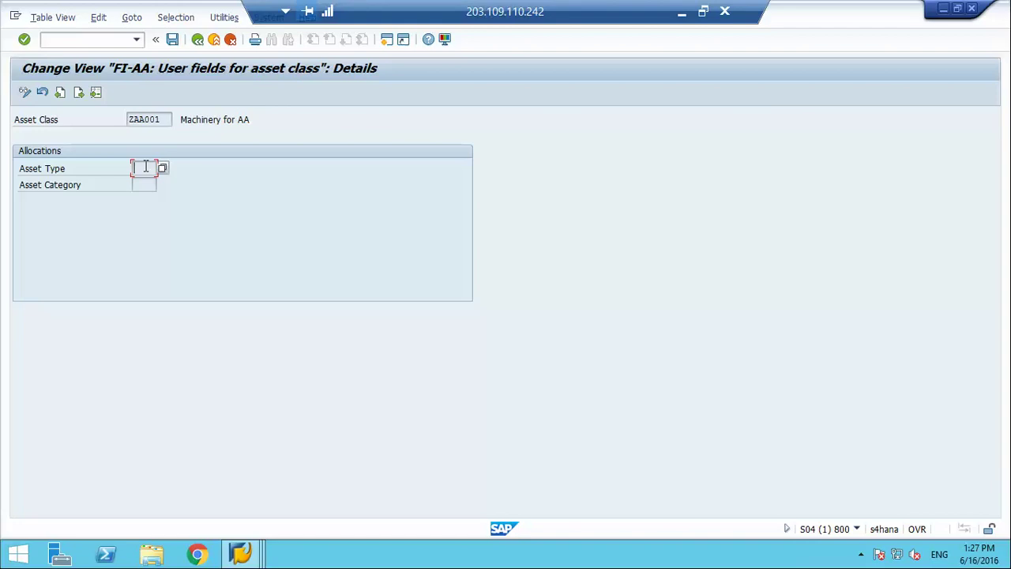
left_click(198, 39)
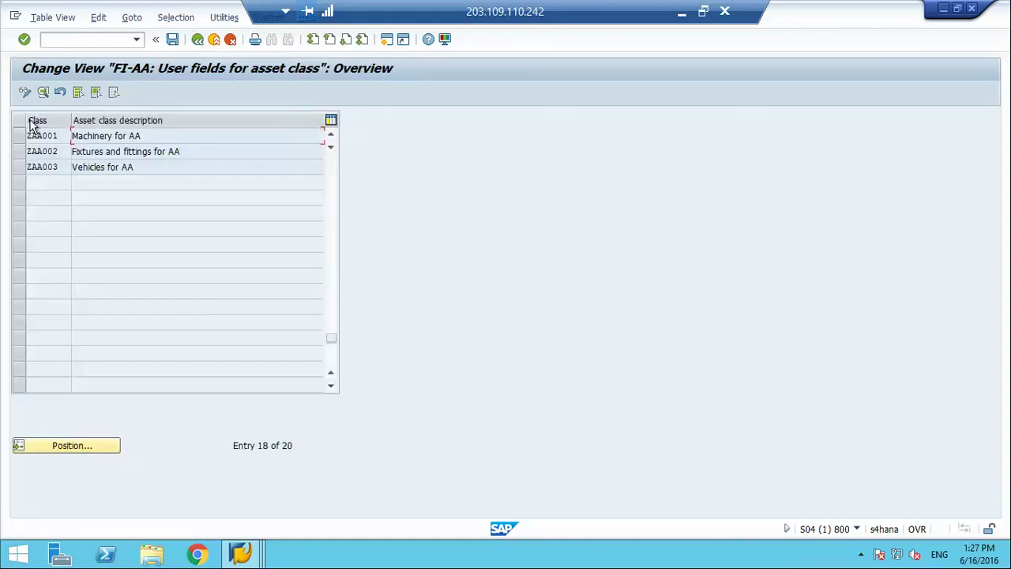
Step: Switch the asset class user fields to display mode, check the details of class 6100, and return to the IMG
left_click(18, 136)
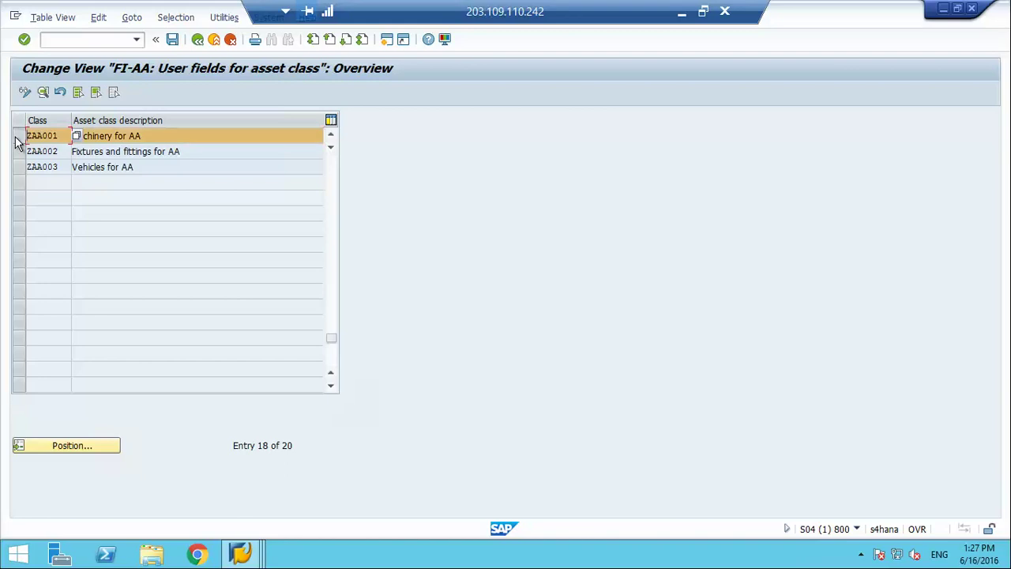
left_click(24, 92)
double_click(117, 294)
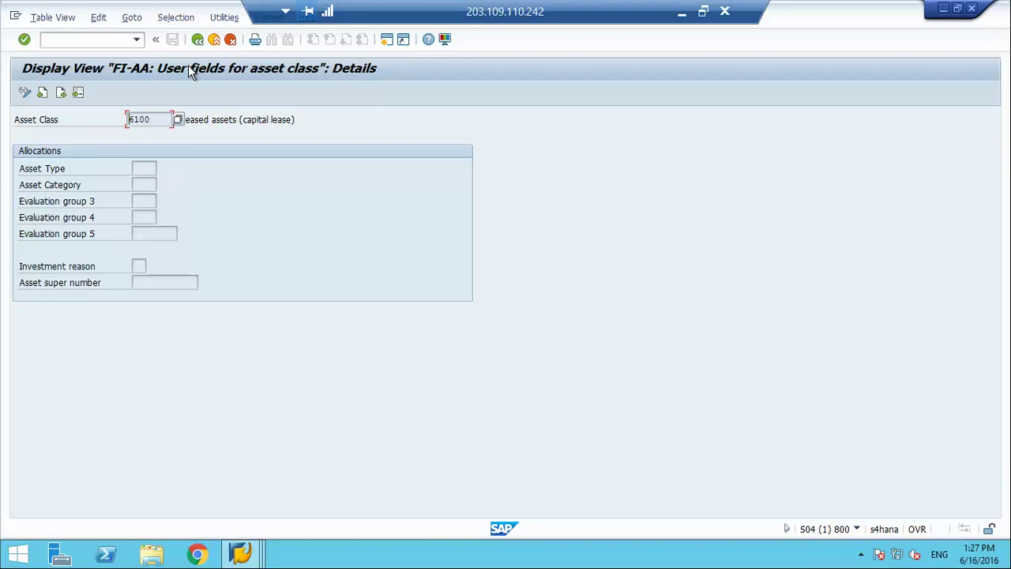
left_click(197, 39)
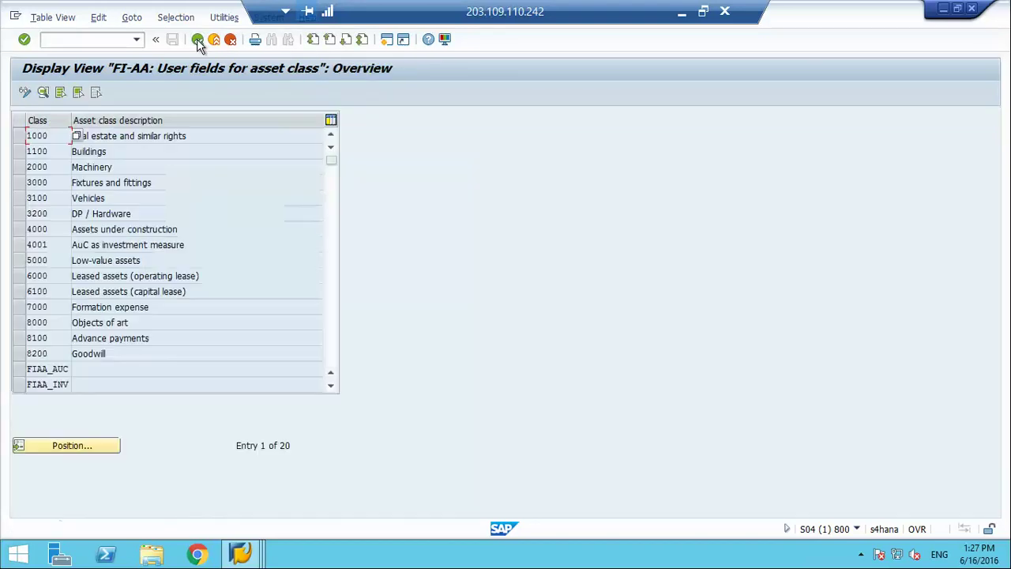
left_click(198, 40)
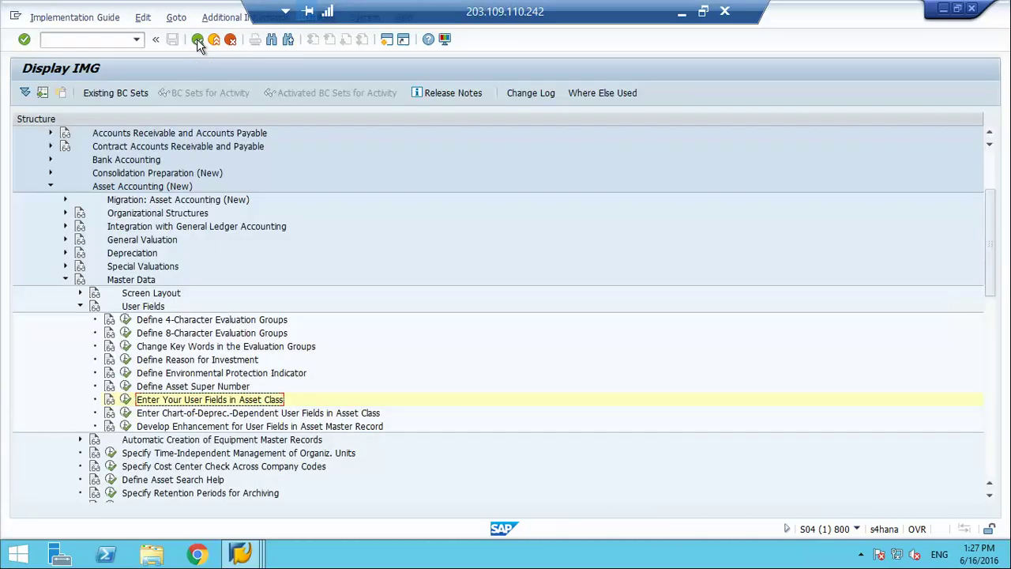
Step: Open the chart-of-depreciation-dependent user fields of asset class ZAA001 for chart 1AA
left_click(127, 412)
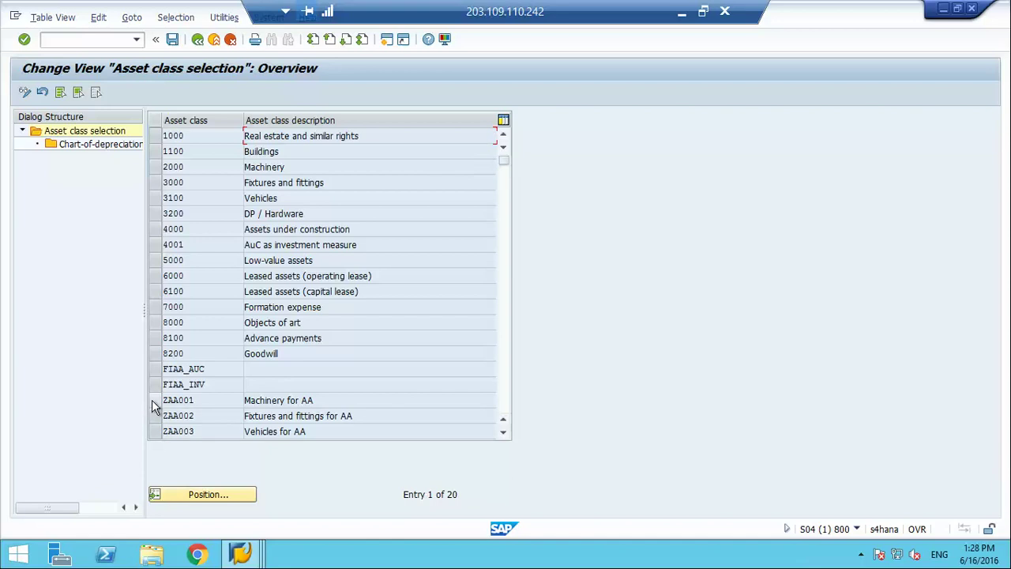
left_click(152, 399)
double_click(67, 148)
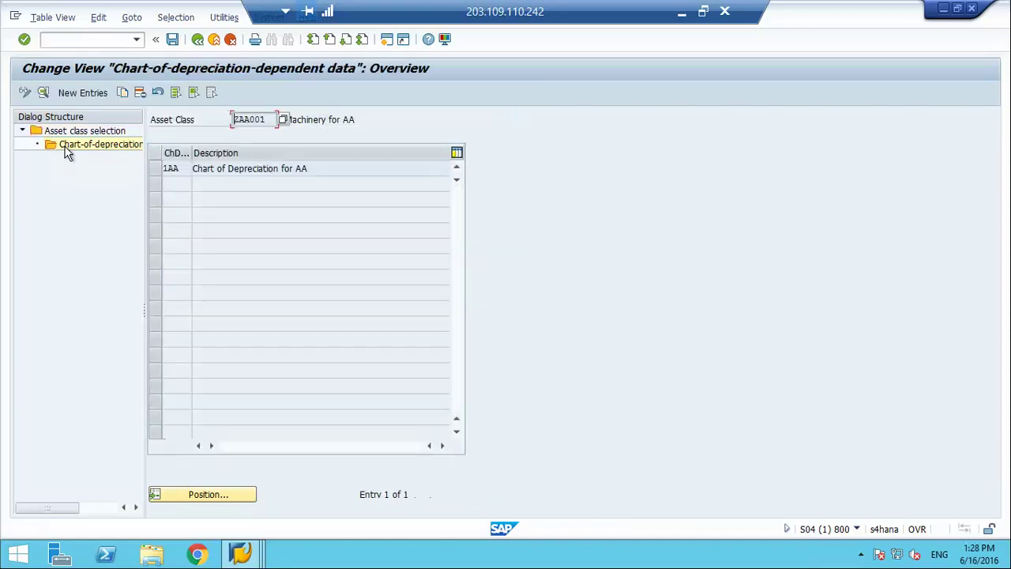
left_click(154, 168)
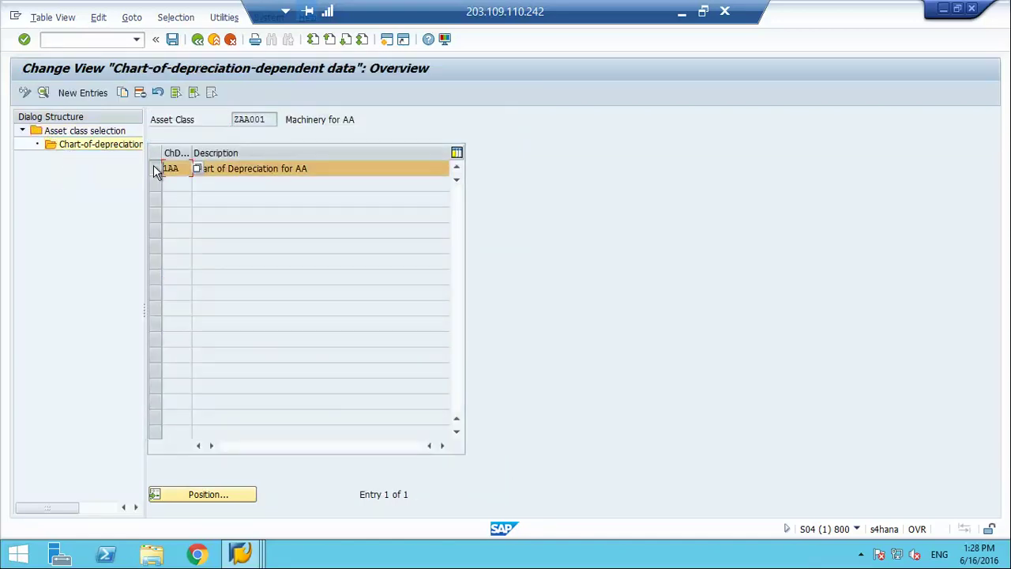
double_click(175, 169)
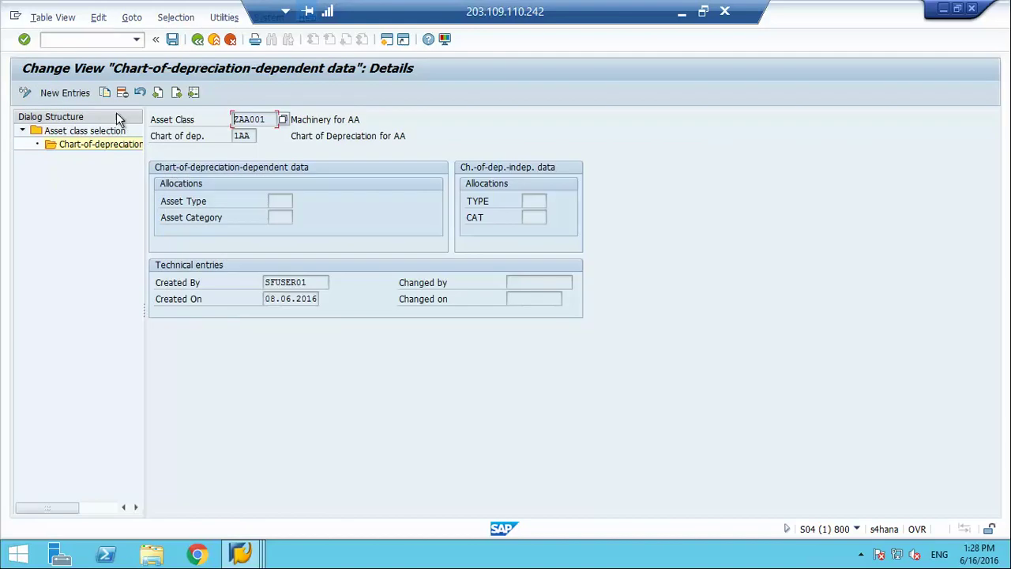
Step: Try to add a new entry for chart of depreciation 1AA under asset class ZAA001, and discard it
left_click(70, 94)
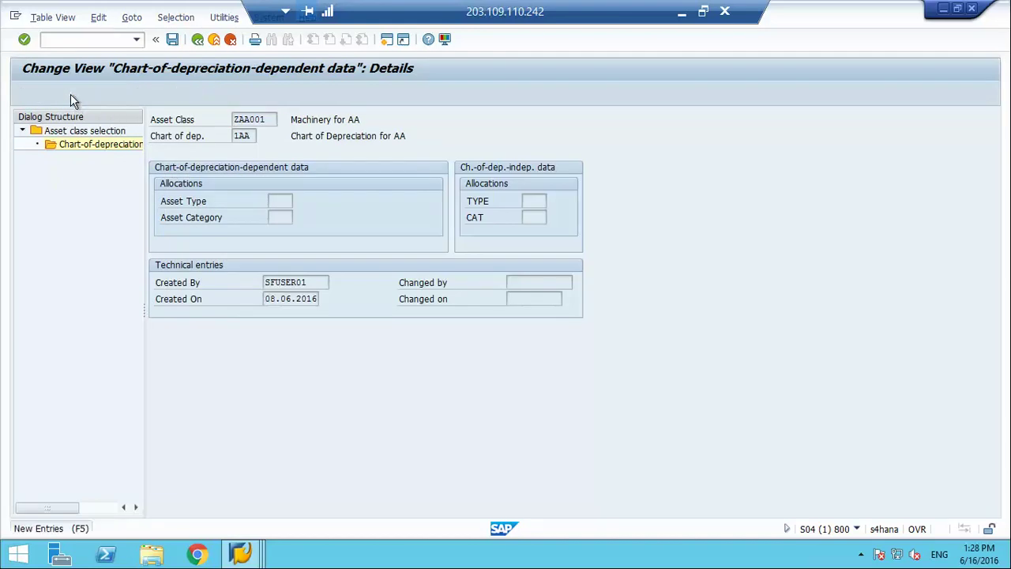
type("1AA")
key("Return")
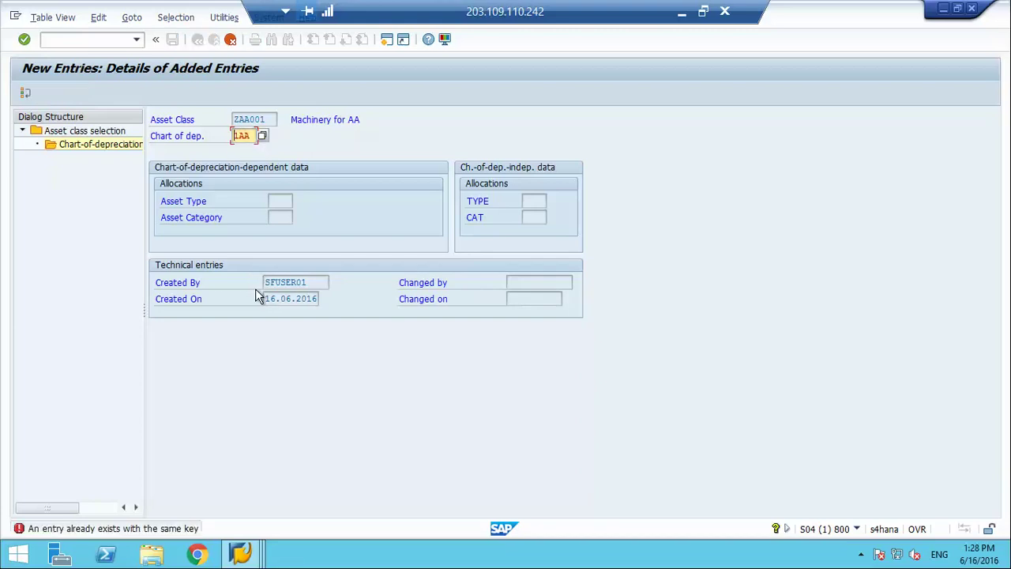
left_click(230, 40)
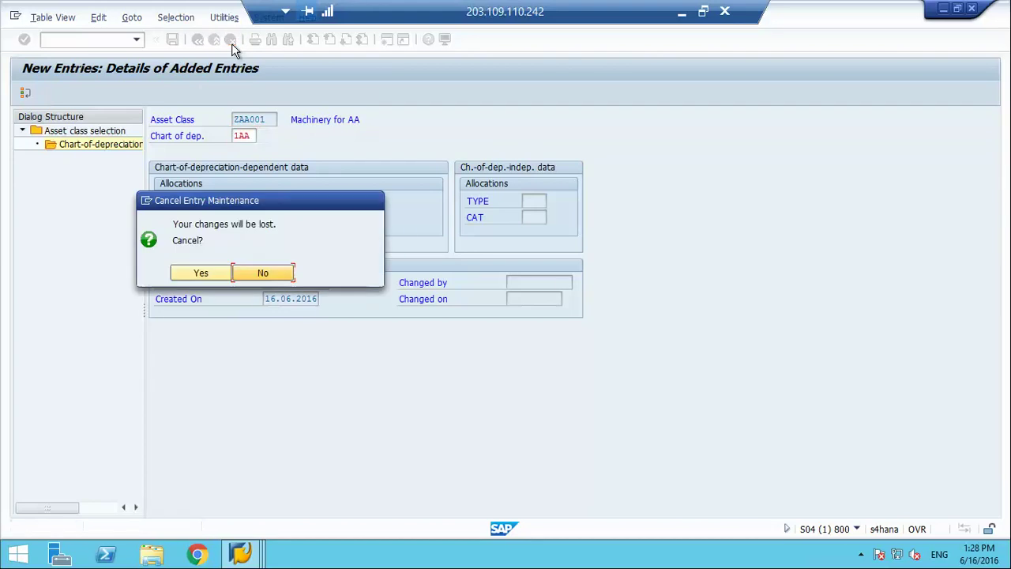
left_click(202, 273)
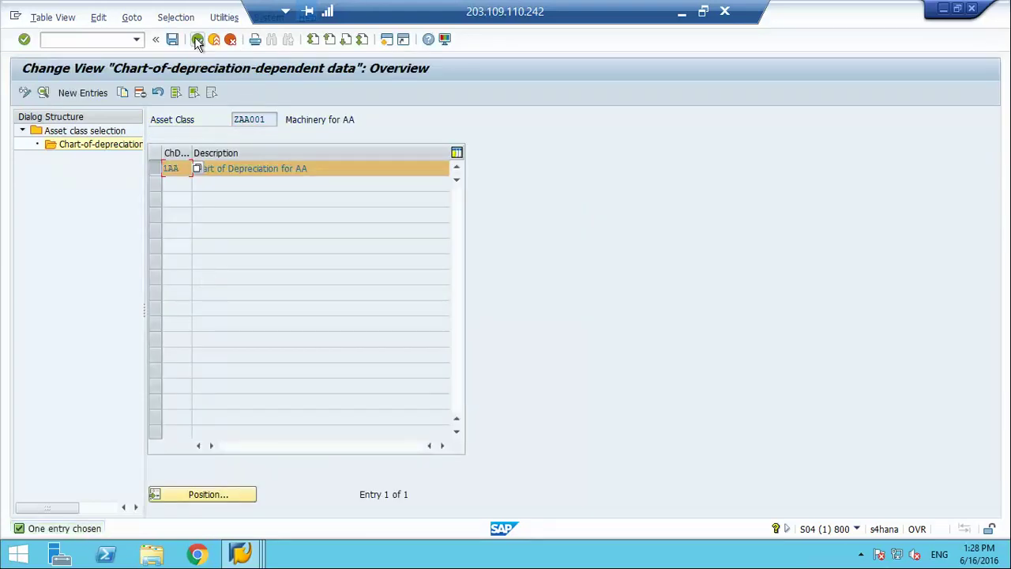
Step: Return to the IMG and view the Enter Your User Fields in Asset Class details for class 1000
left_click(198, 39)
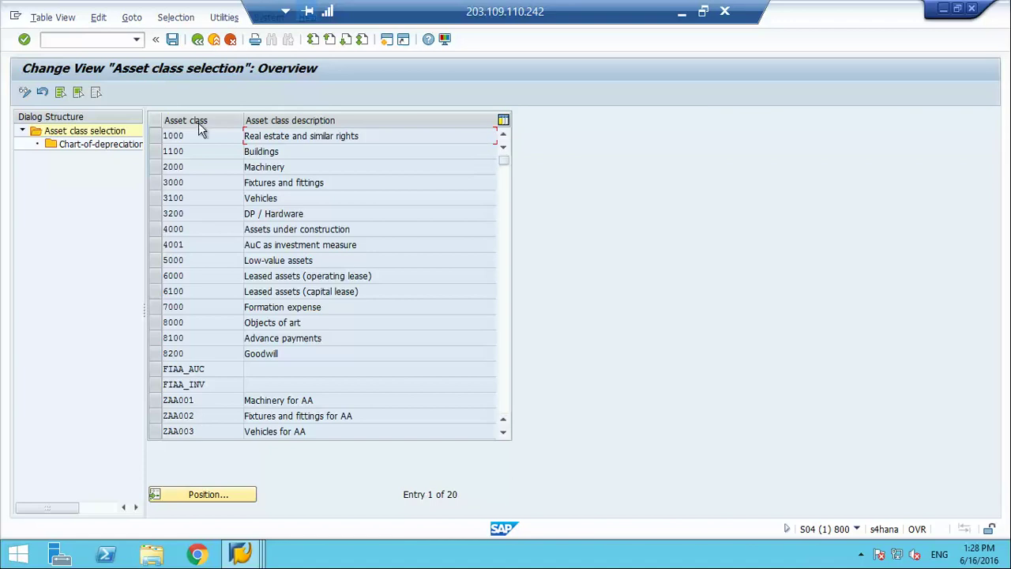
left_click(197, 40)
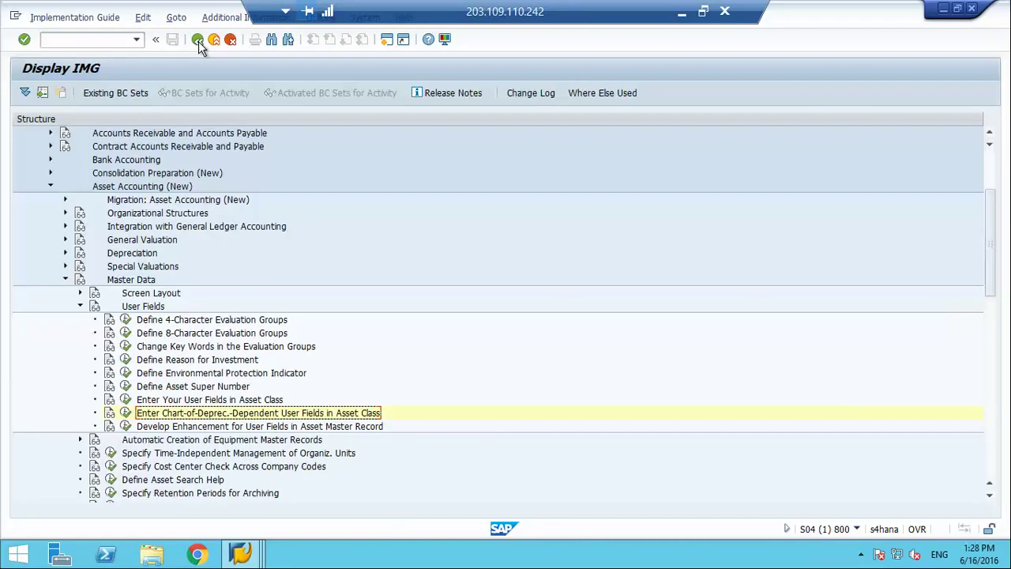
left_click(125, 400)
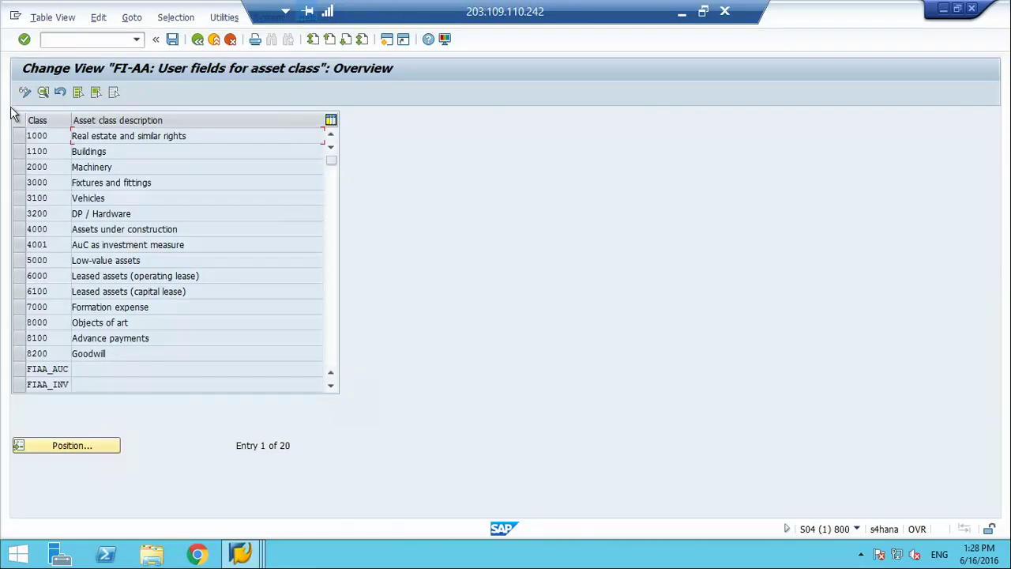
left_click(19, 139)
left_click(42, 93)
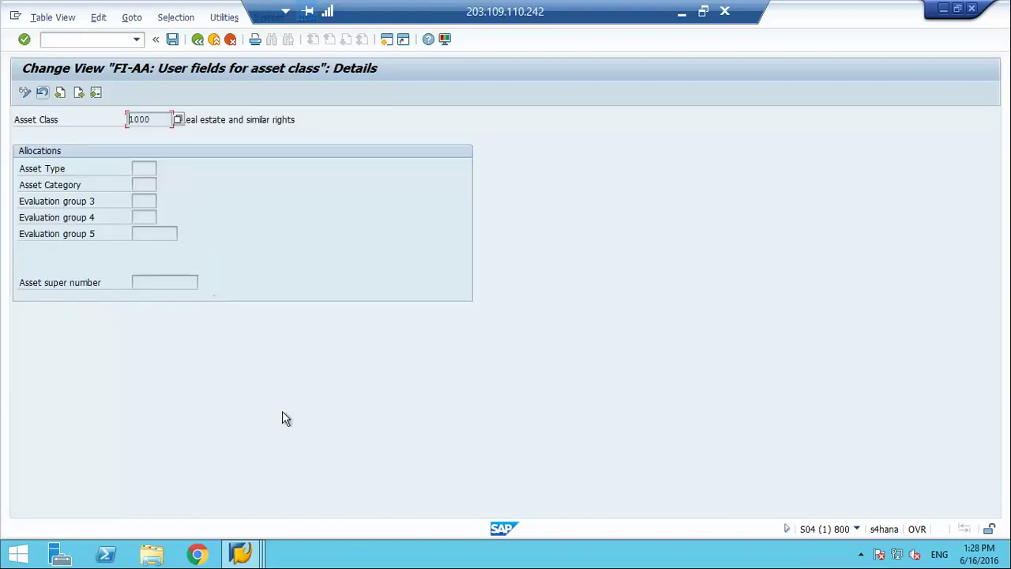
mouse_move(244, 557)
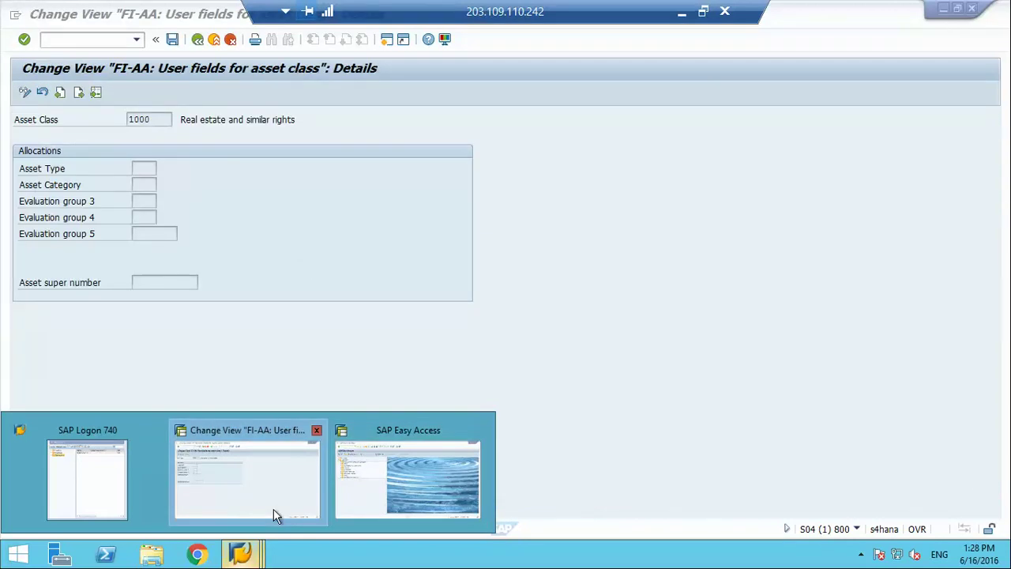
left_click(275, 511)
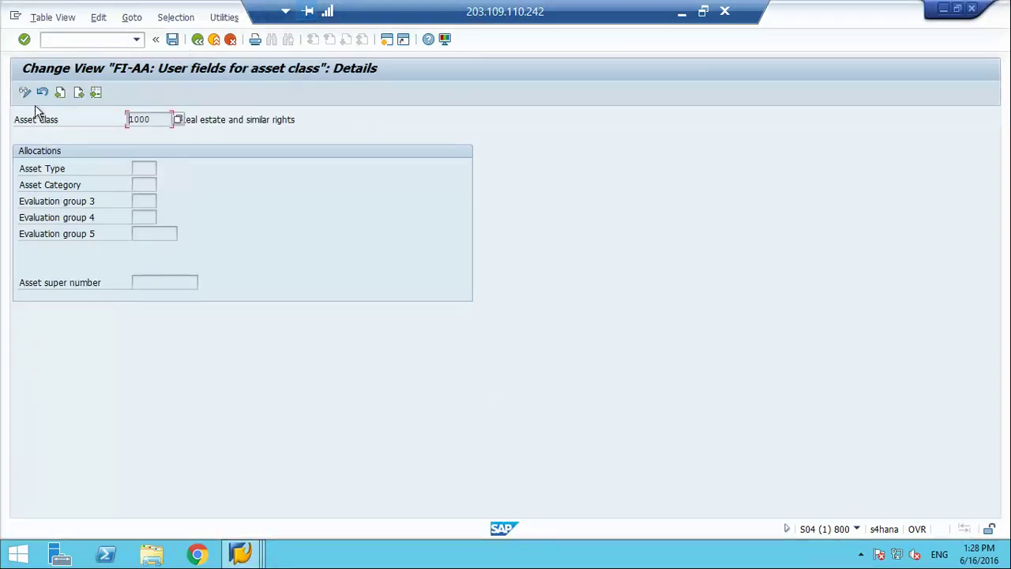
Step: Go from the class 1000 details to the entry for asset class ZAA001 and check its Asset Type field
left_click(79, 94)
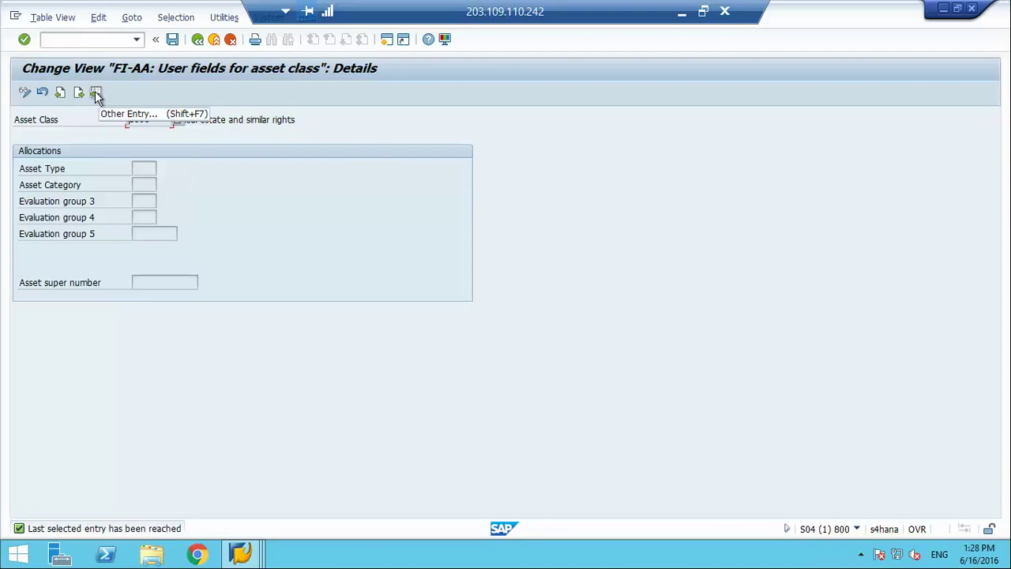
left_click(95, 94)
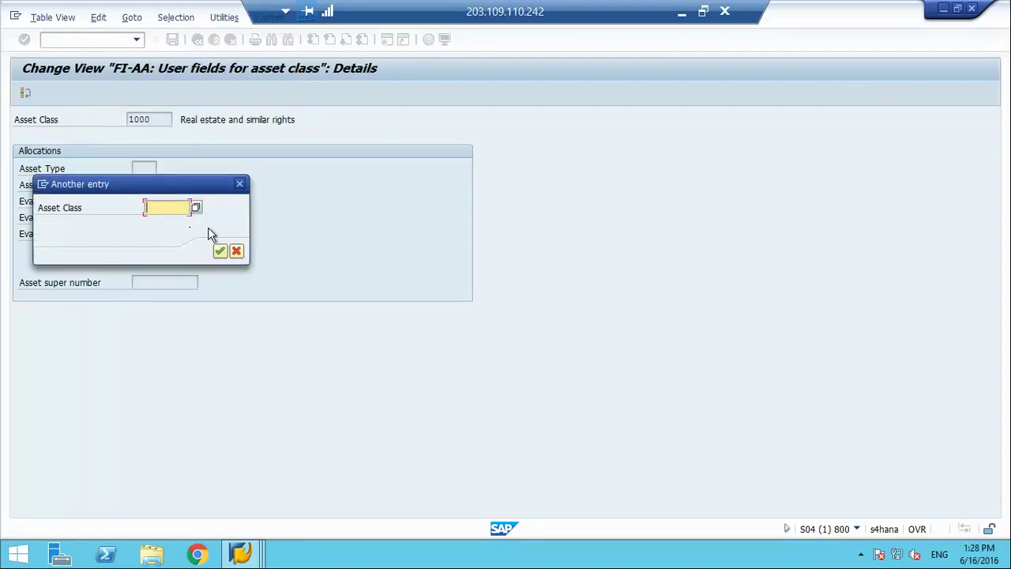
type("Zaa001")
key("Return")
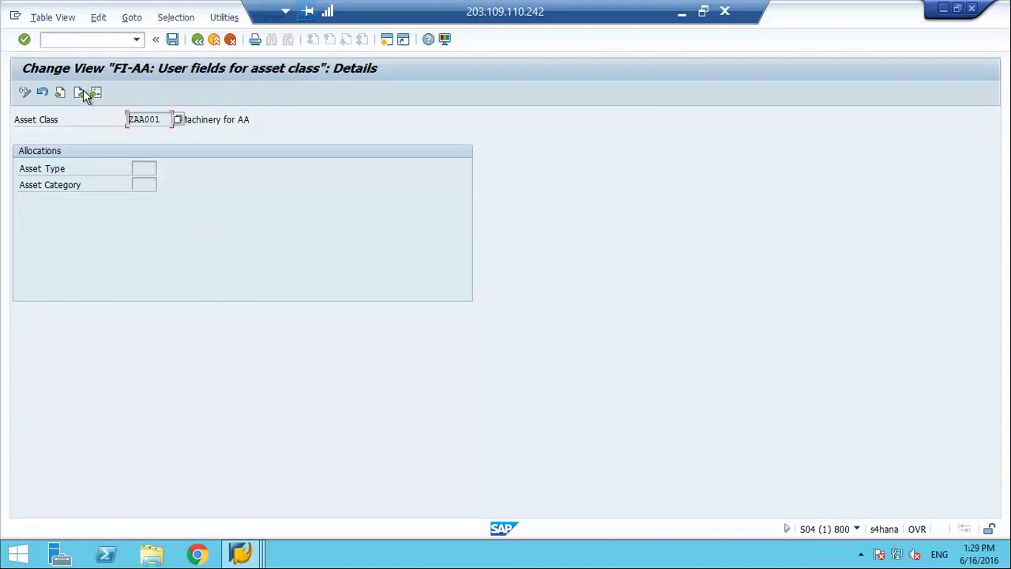
left_click(142, 169)
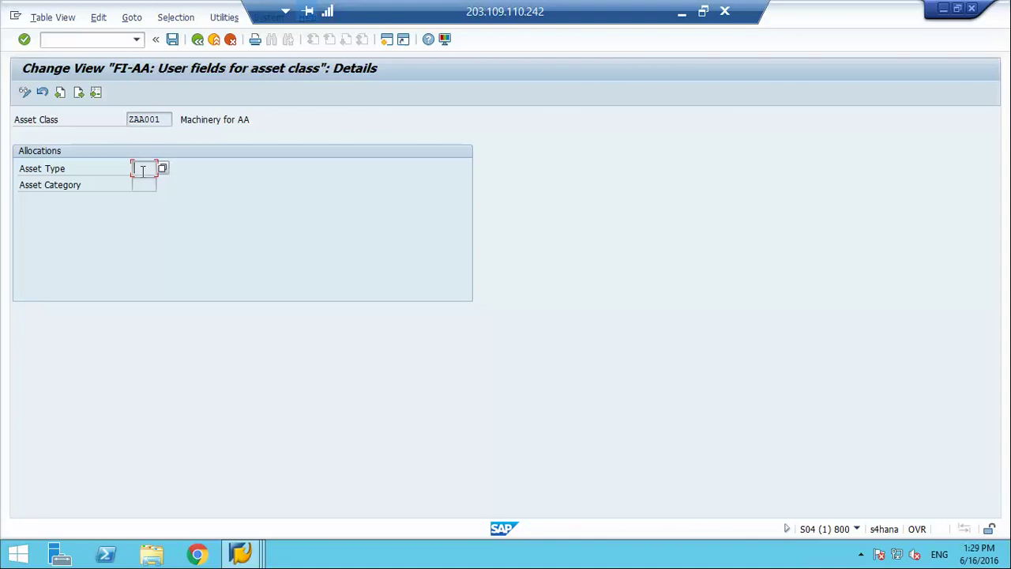
Step: Set the status bar to show the transaction code and return to the IMG
left_click(857, 529)
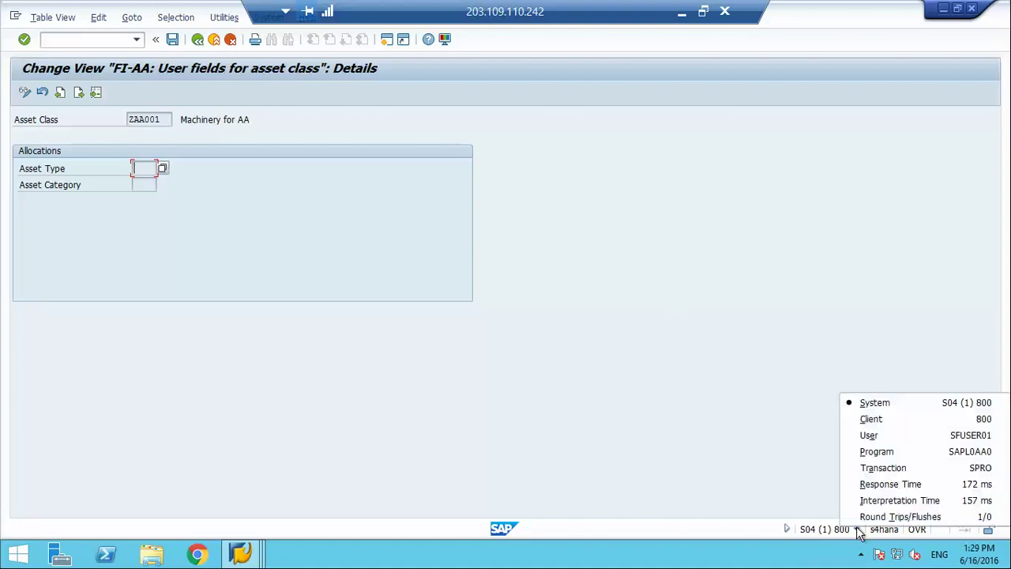
left_click(872, 466)
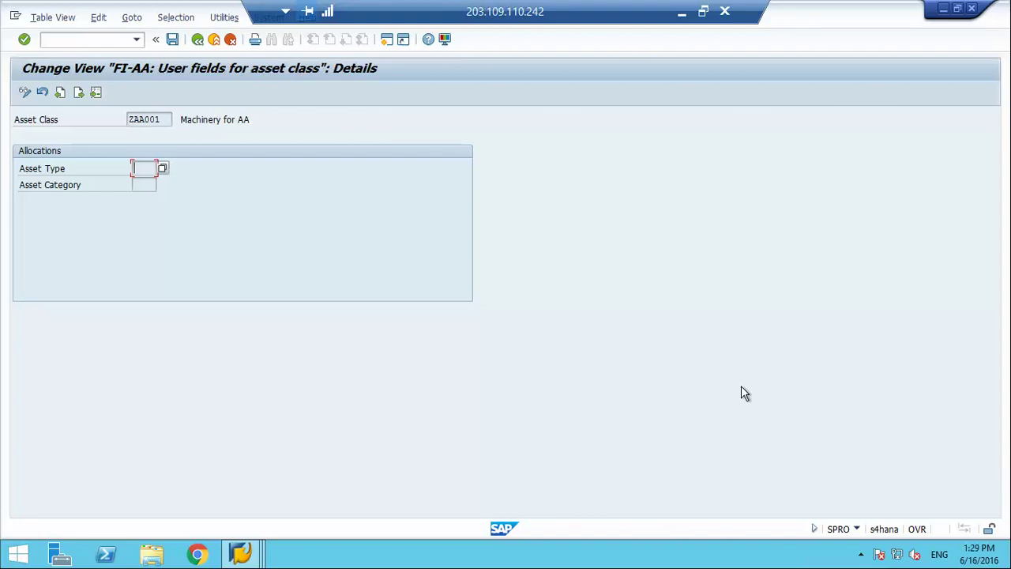
left_click(197, 40)
left_click(198, 40)
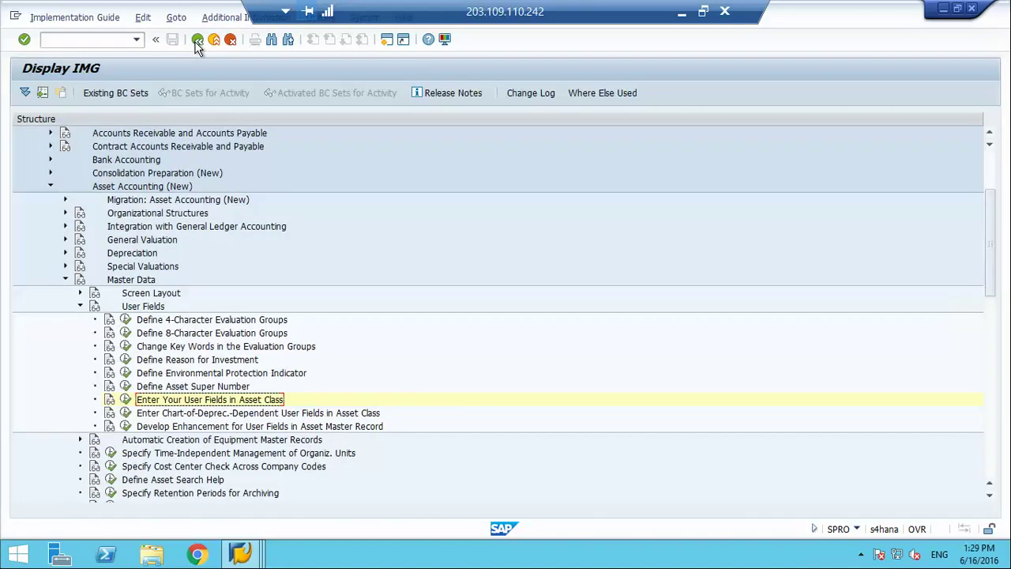
Step: Read the documentation for the Enter Your User Fields in Asset Class activity and close it
left_click(110, 399)
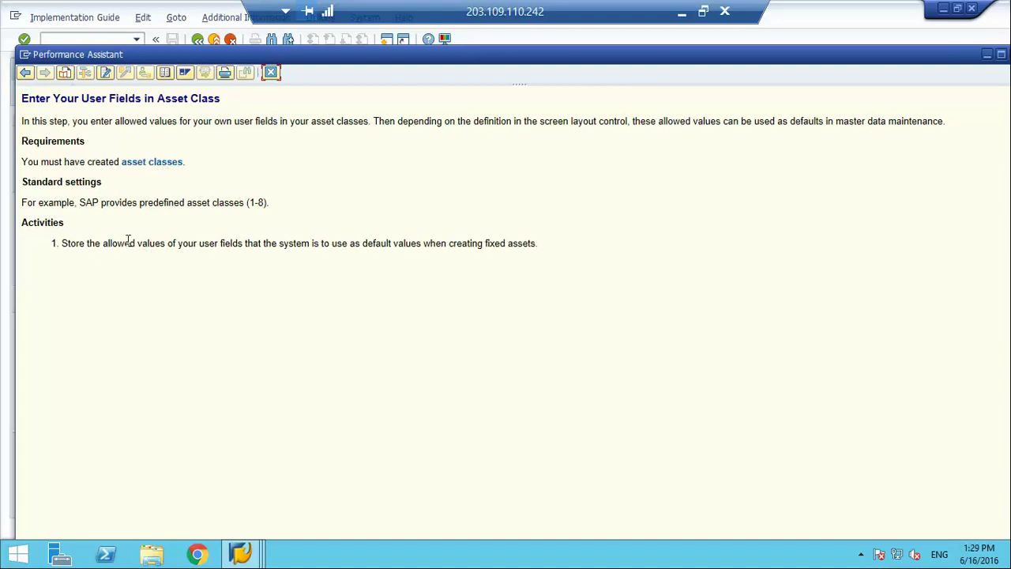
left_click_drag(128, 241, 244, 243)
left_click(244, 296)
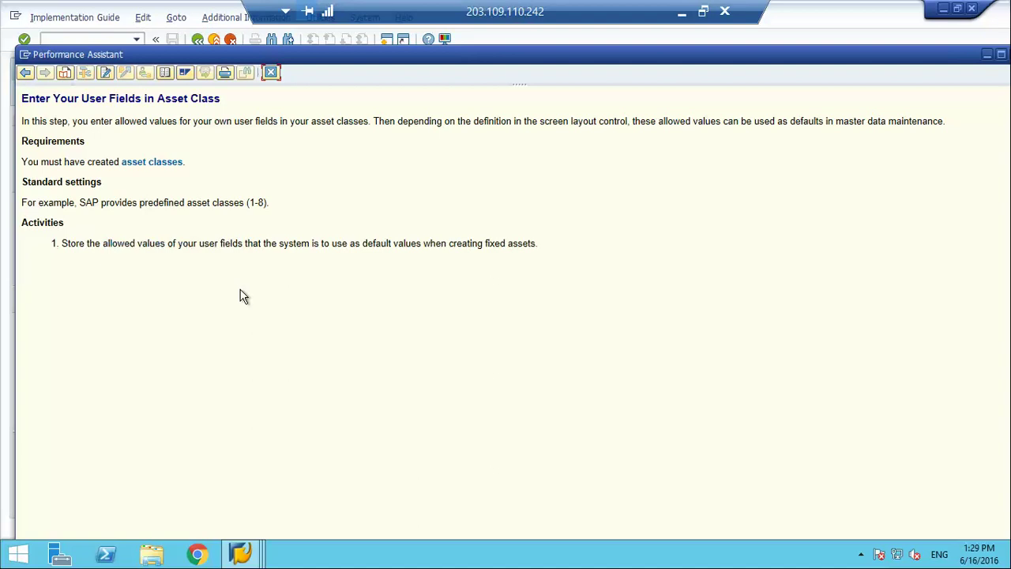
left_click(270, 74)
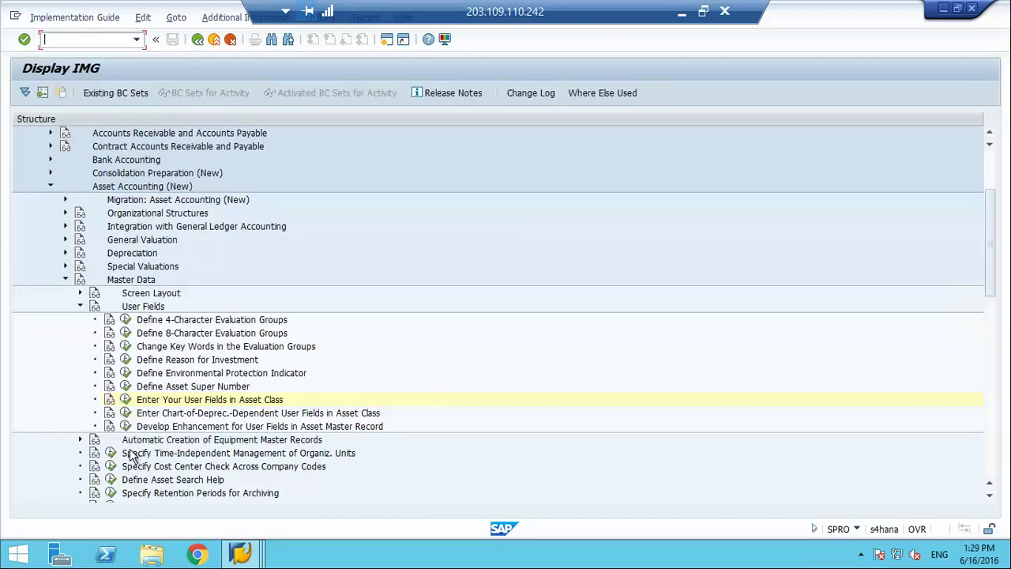
Step: Open the Develop Enhancement for User Fields in Asset Master Record activity
left_click(126, 427)
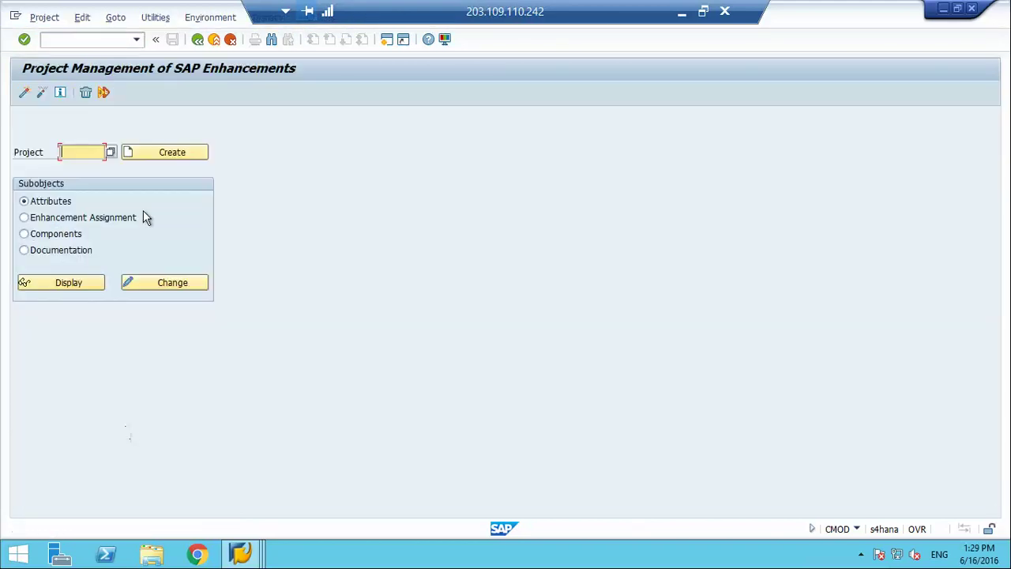
Step: Return to the IMG, read the documentation for Develop Enhancement for User Fields in Asset Master Record and close it
left_click(197, 40)
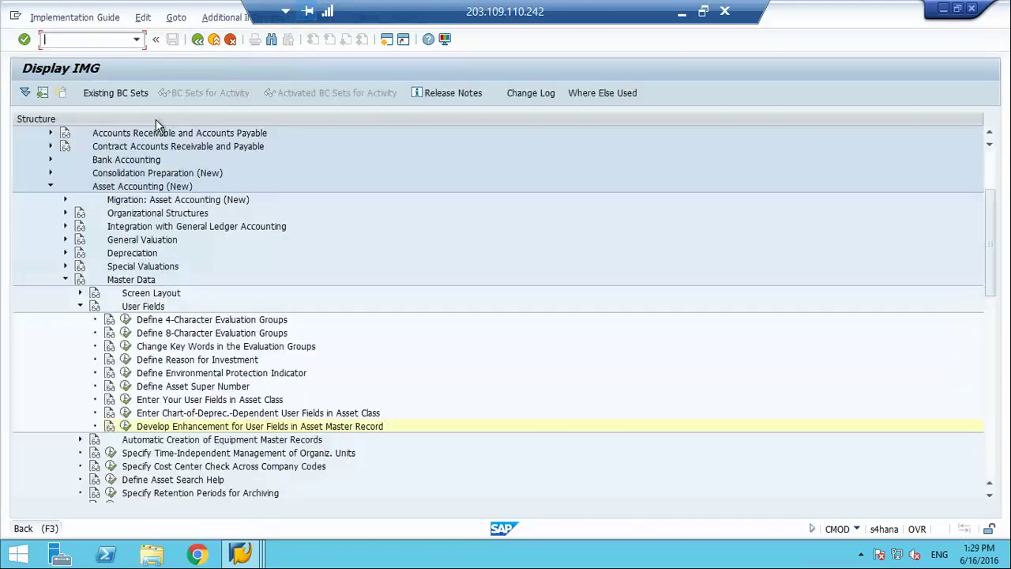
left_click(110, 426)
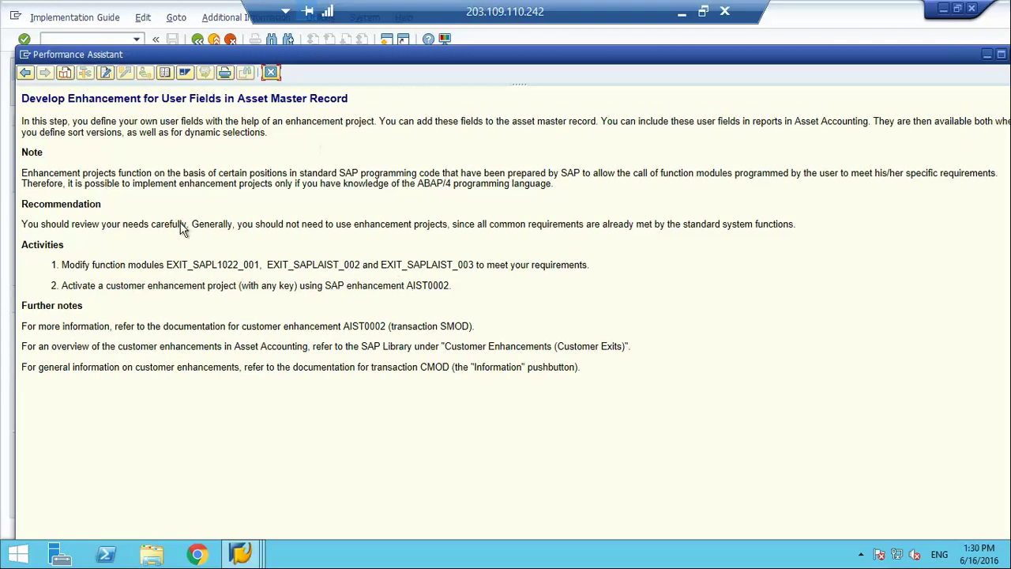
left_click(271, 72)
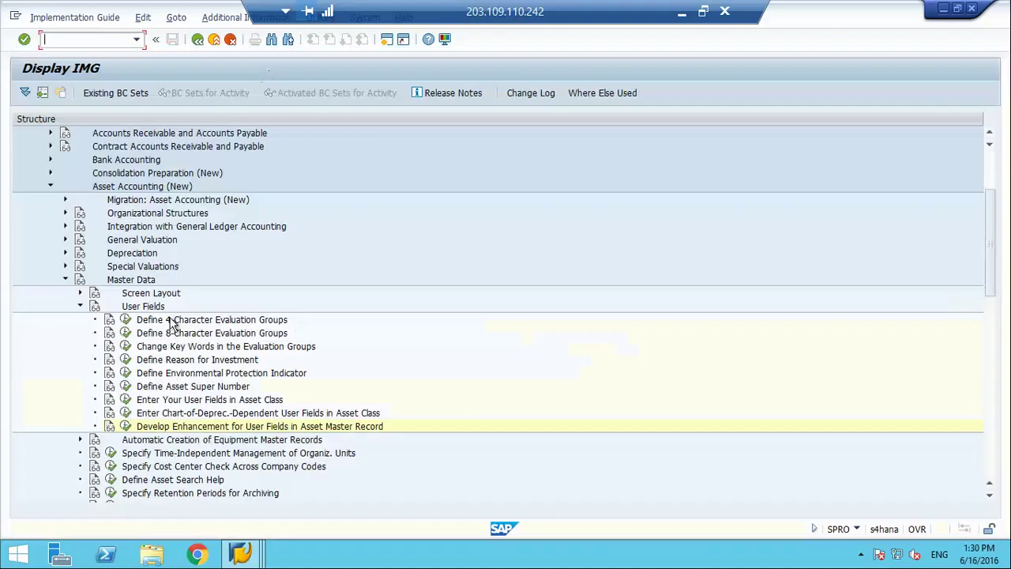
Step: Open the Develop Enhancement for User Fields activity, start project NEW with the short text "NEw AA01" and try to save it
left_click(126, 426)
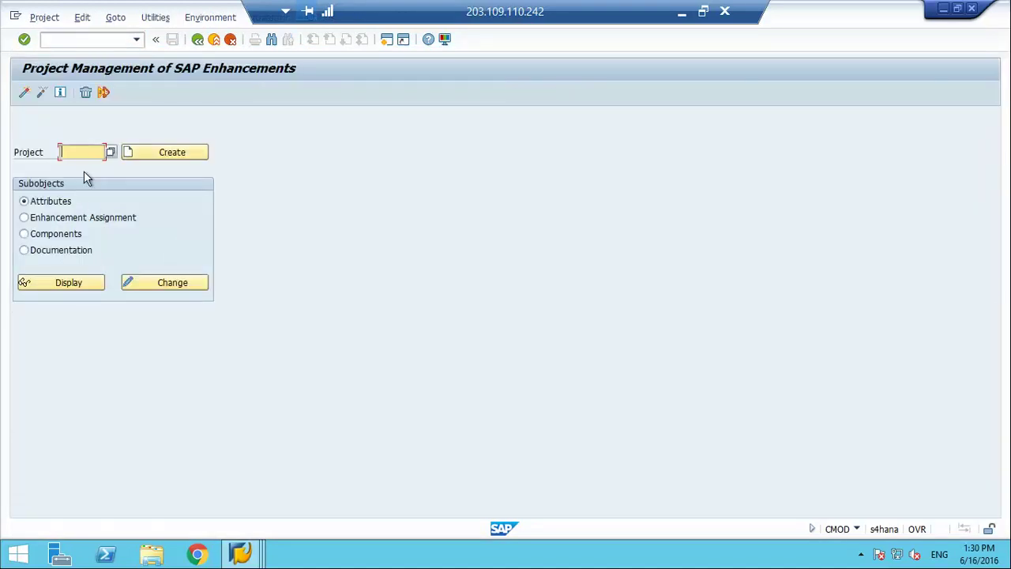
type("New")
left_click(146, 152)
type("NEW AA01")
key("Return")
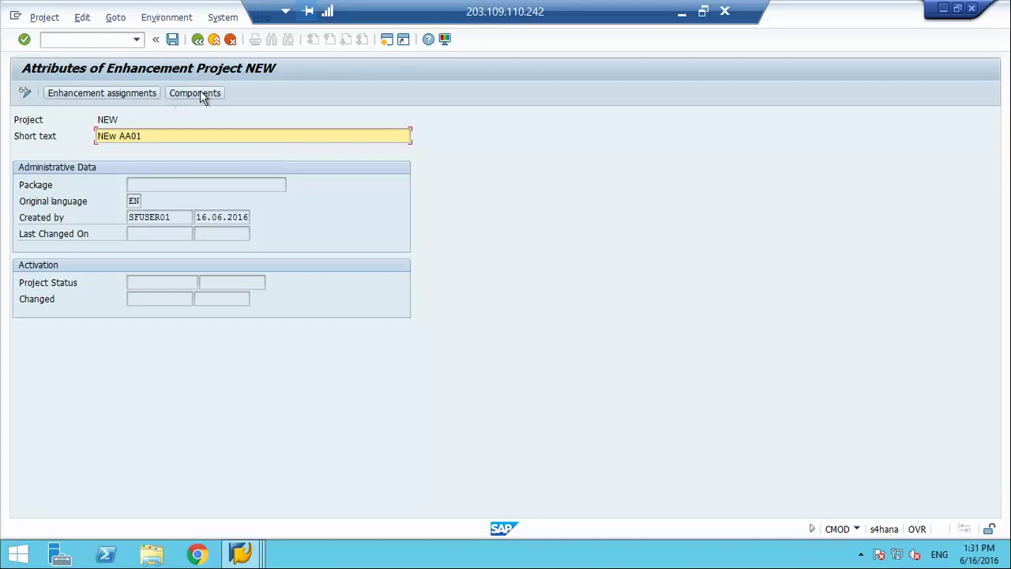
left_click(173, 40)
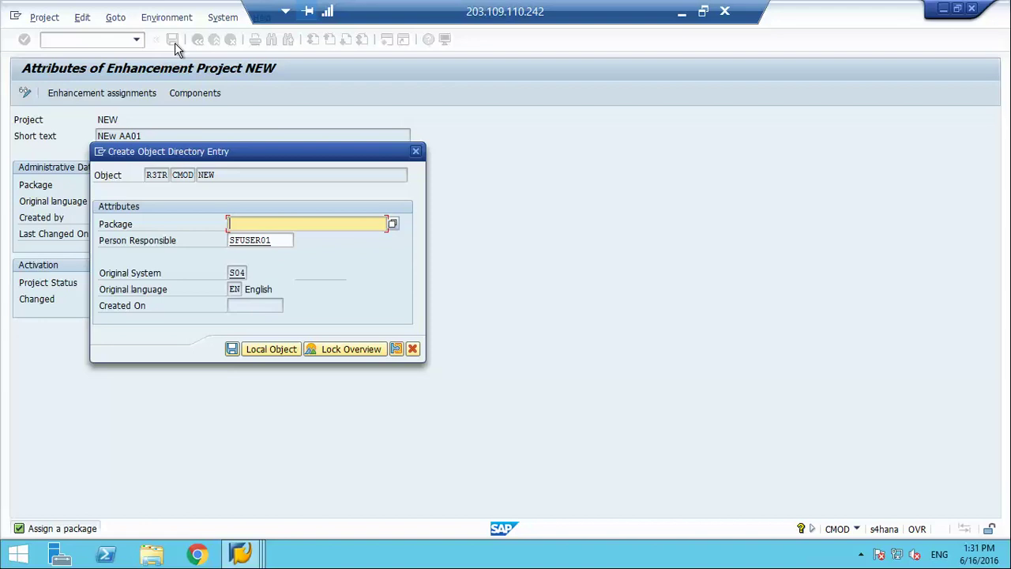
Step: Search the package value help for packages matching *exit*
key("F4")
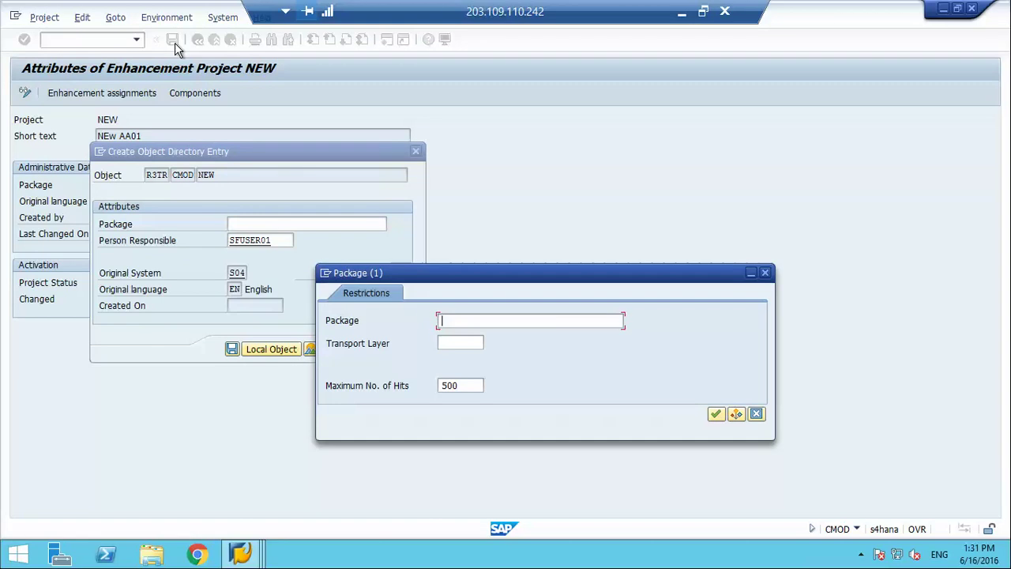
type("*3xit")
key("BackSpace")
key("BackSpace")
key("BackSpace")
key("BackSpace")
type("exit*")
key("Return")
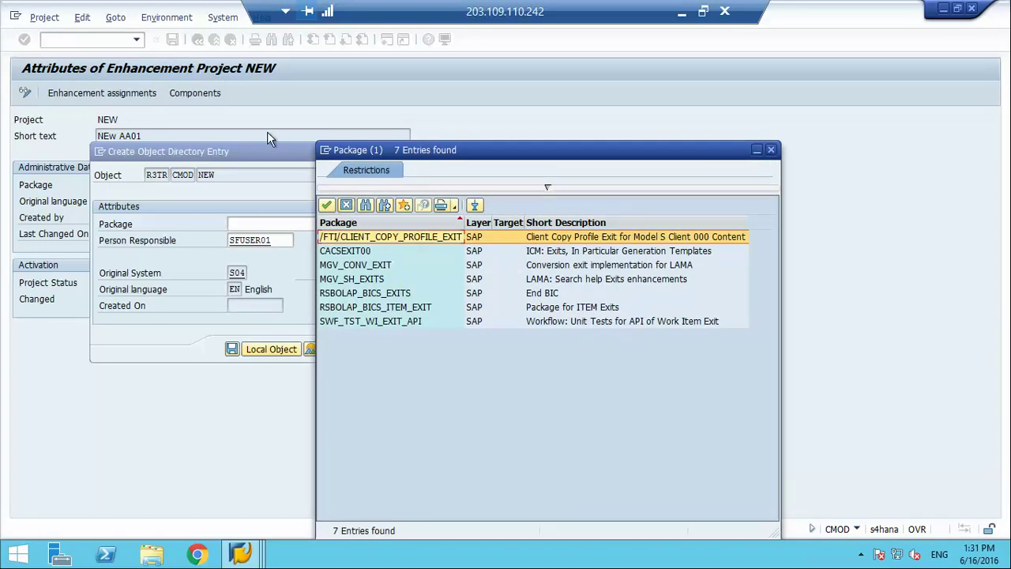
Step: Cancel the package search and the object directory entry, and leave the project attributes without saving
left_click(241, 555)
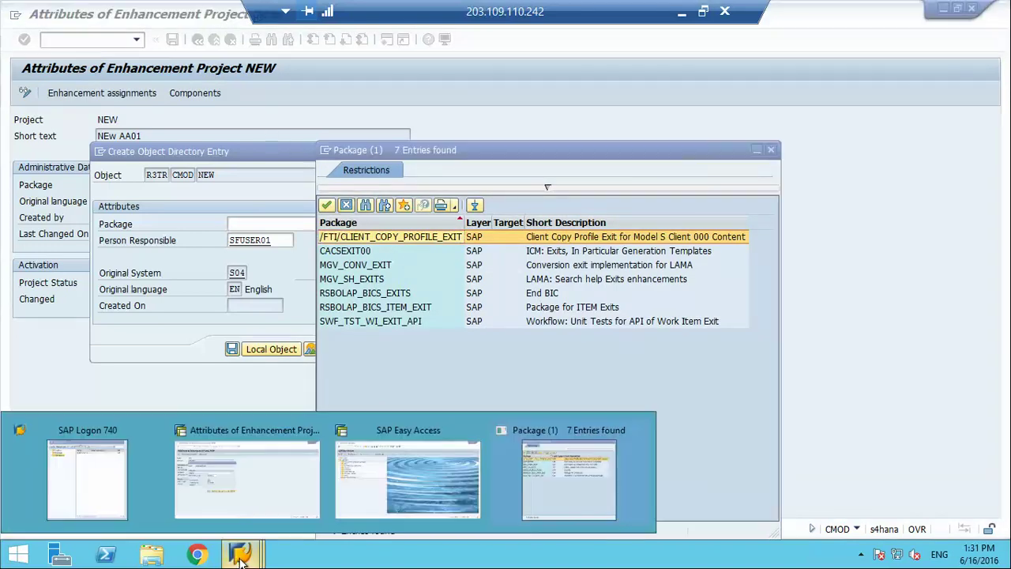
left_click(210, 500)
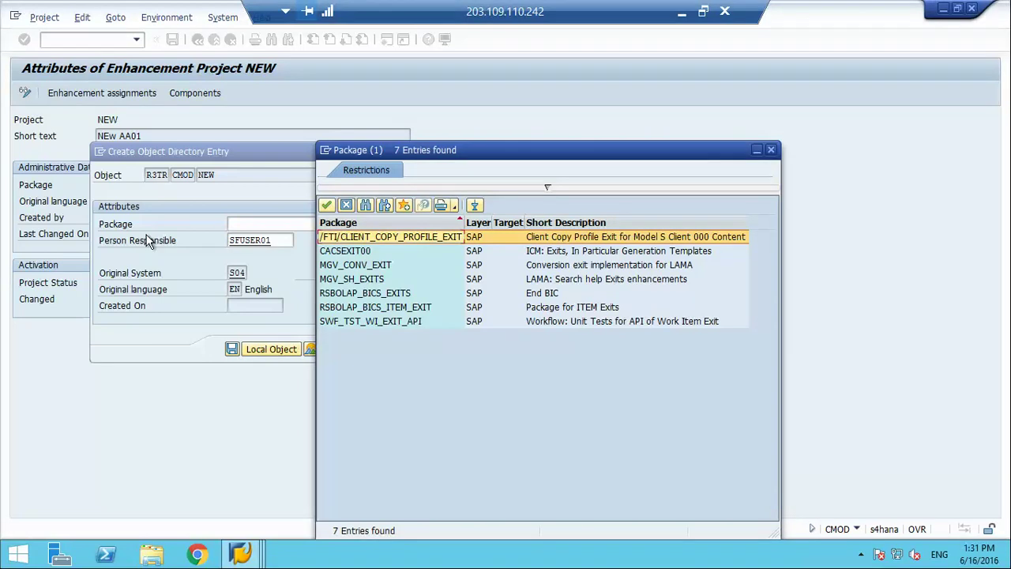
left_click(771, 150)
left_click(416, 152)
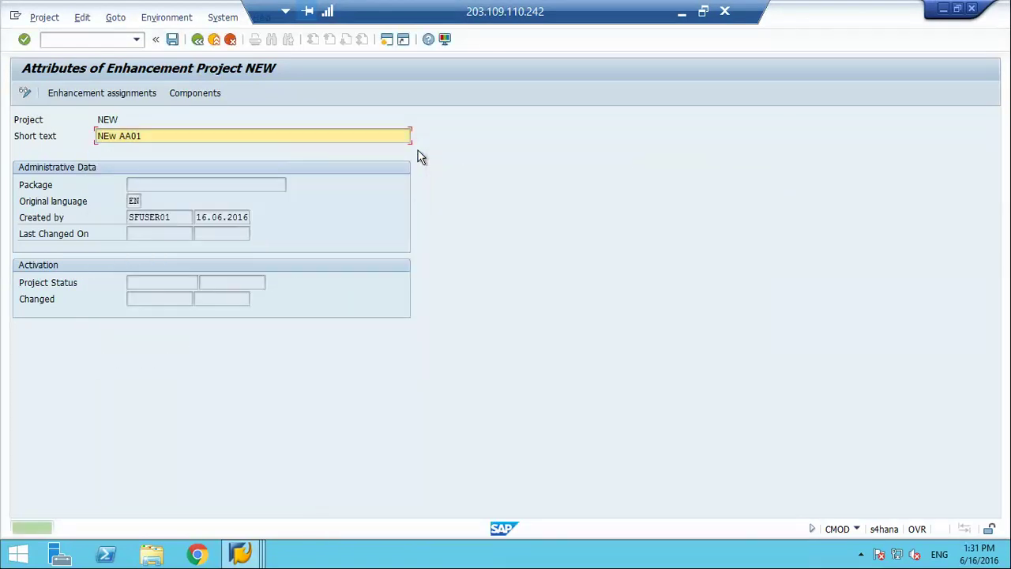
left_click(198, 39)
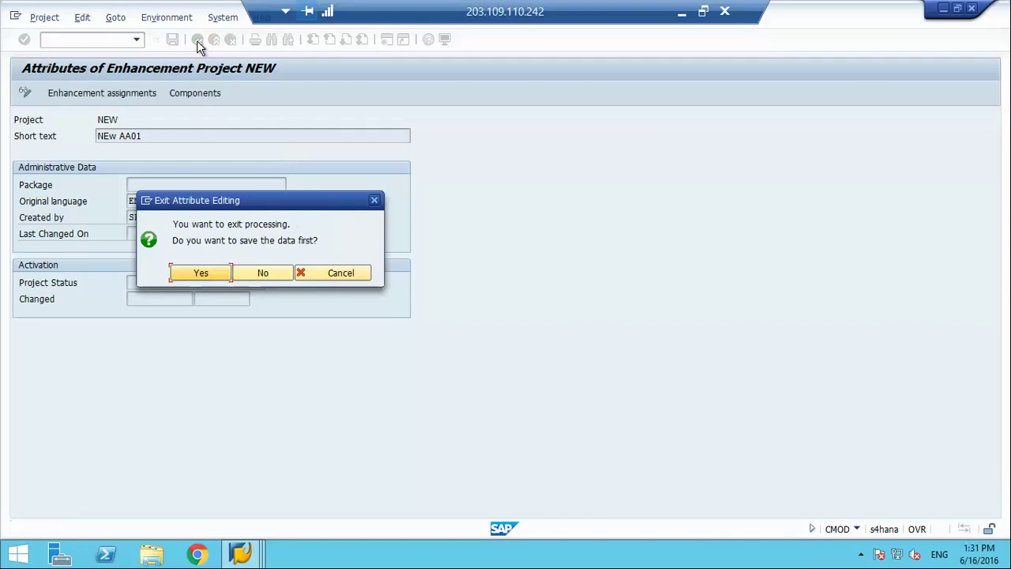
left_click(272, 274)
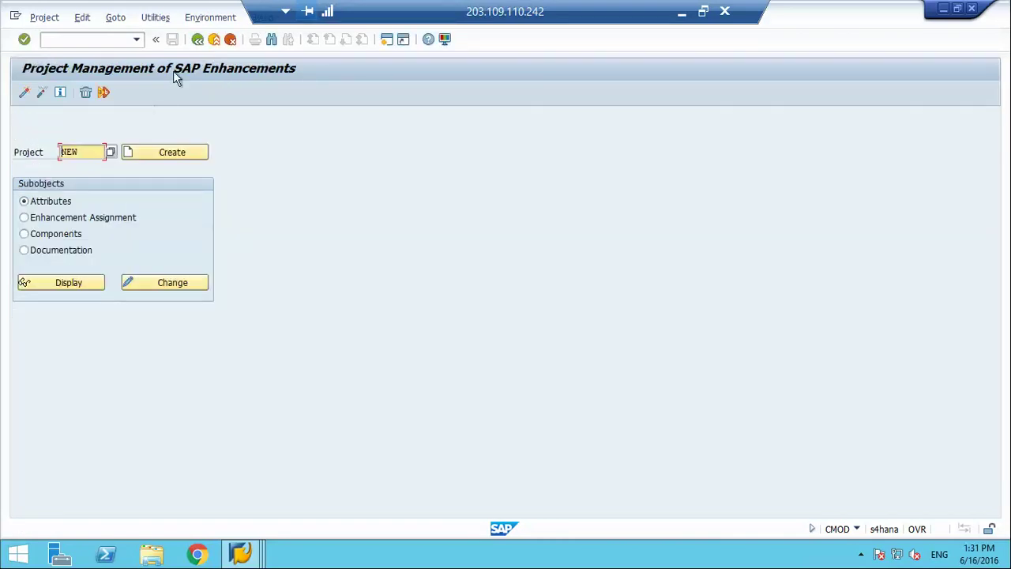
Step: With Enhancement Assignment as the subobject, create project NEW with the short text "new" and save it as a local object
left_click(77, 218)
left_click(149, 153)
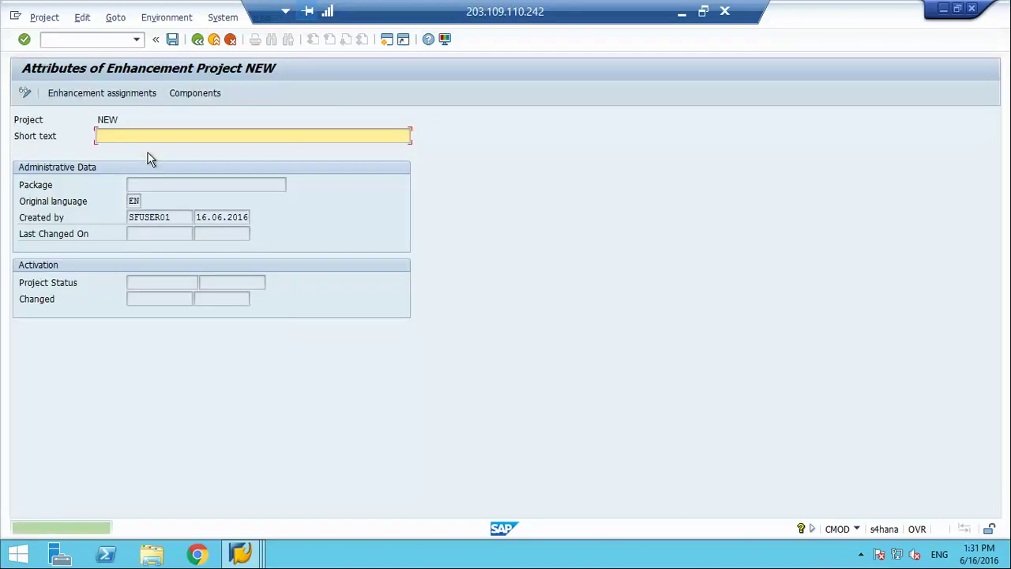
type("new")
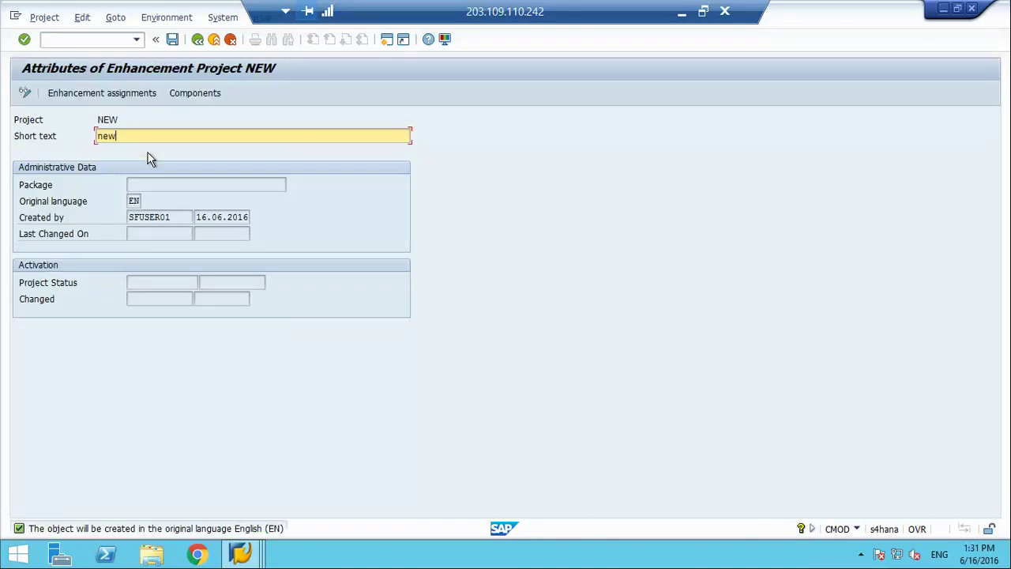
left_click(172, 40)
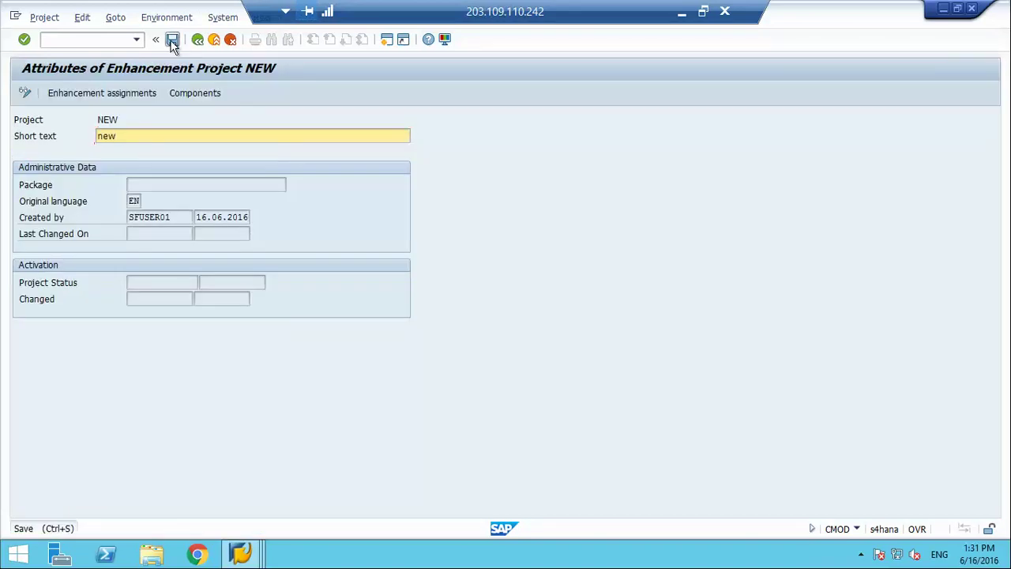
key("Return")
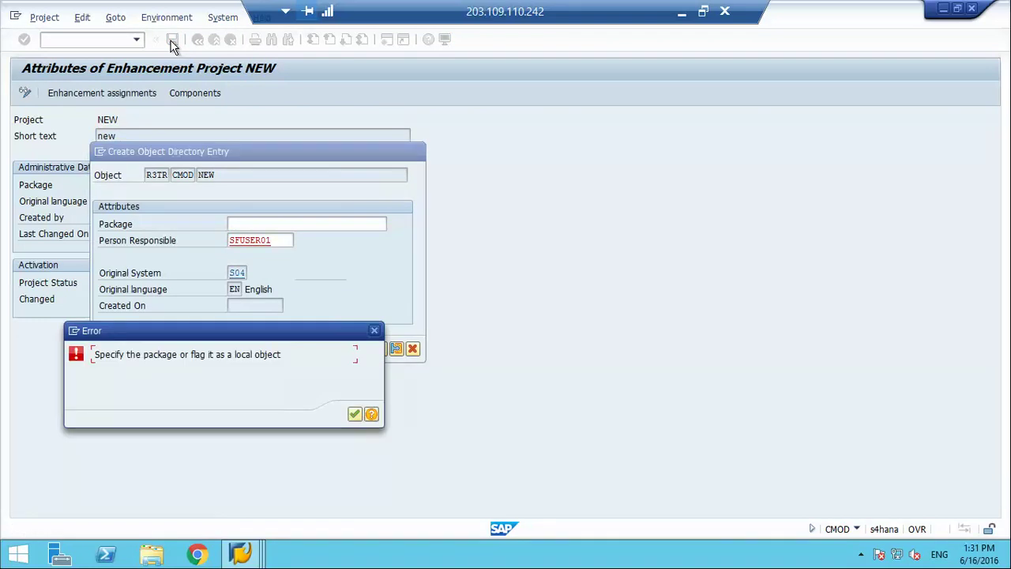
key("Return")
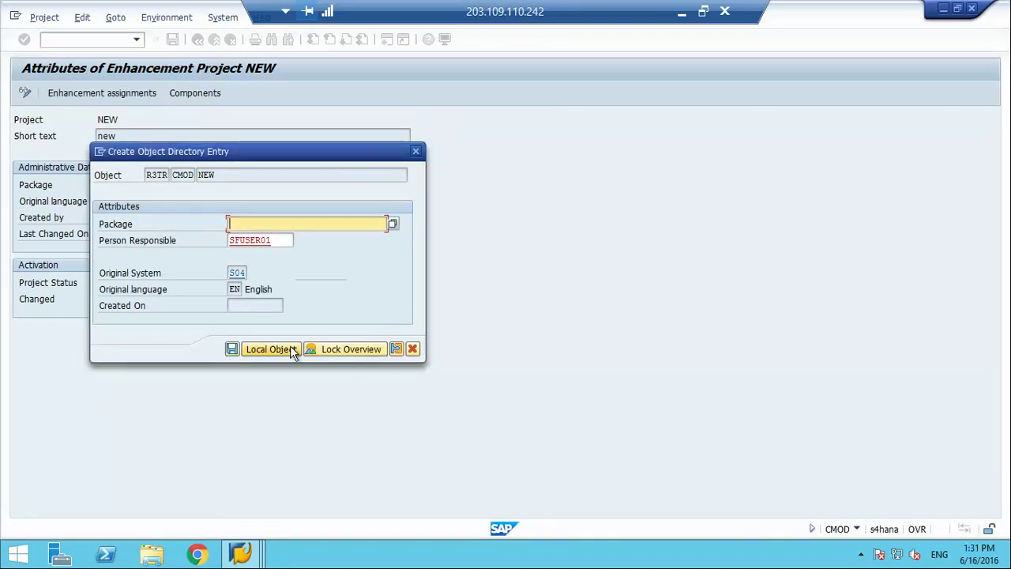
left_click(269, 349)
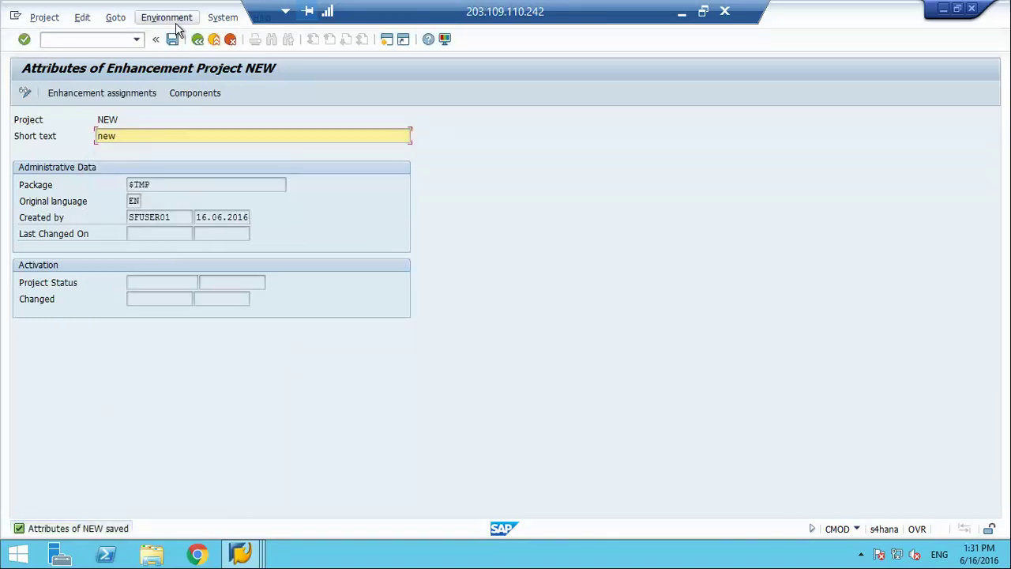
Step: Return to the enhancement project overview and activate project NEW
left_click(199, 41)
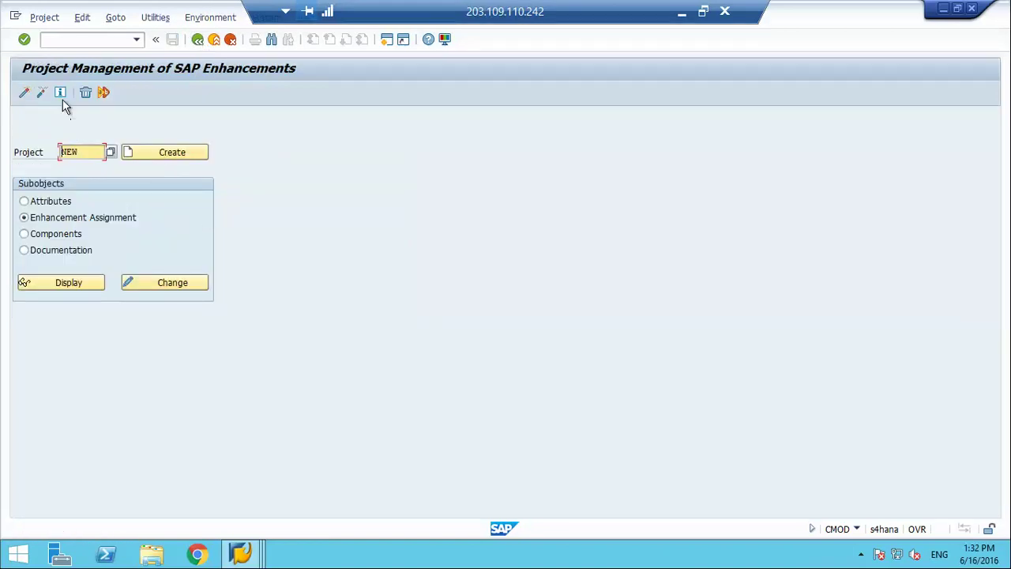
left_click(24, 94)
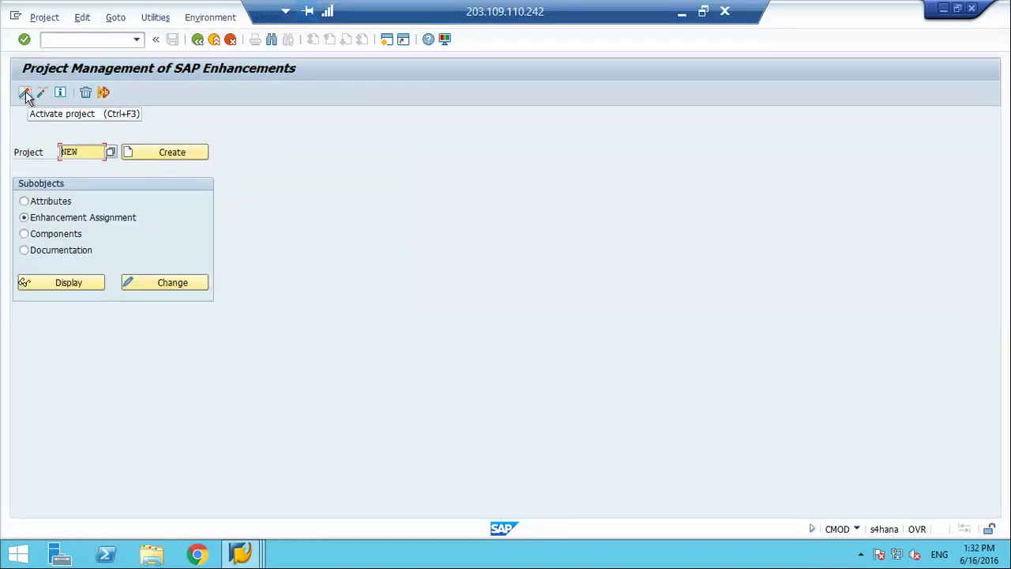
left_click(25, 94)
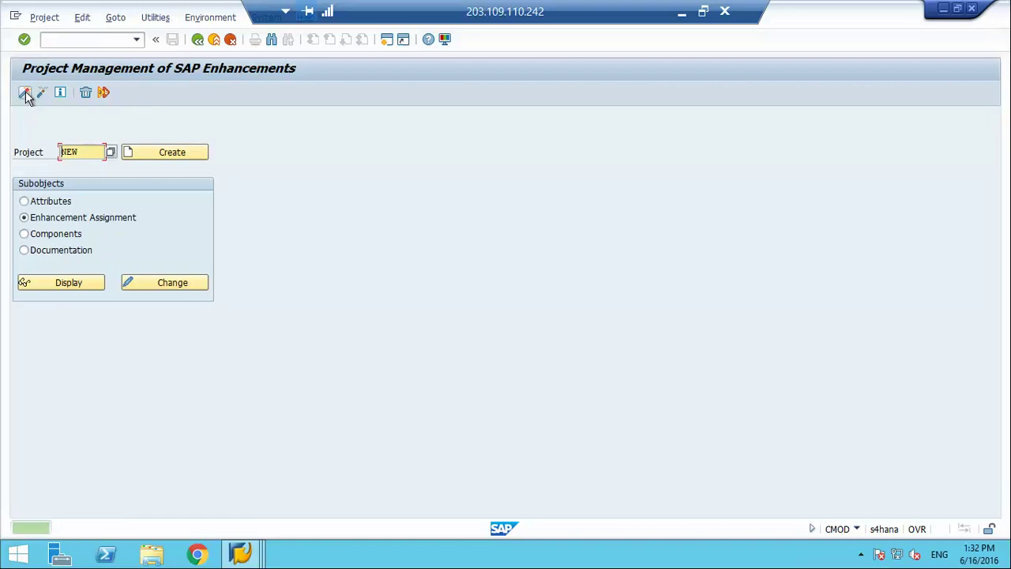
Step: Display the enhancement assignments and attributes of project NEW, and return to the IMG
left_click(76, 284)
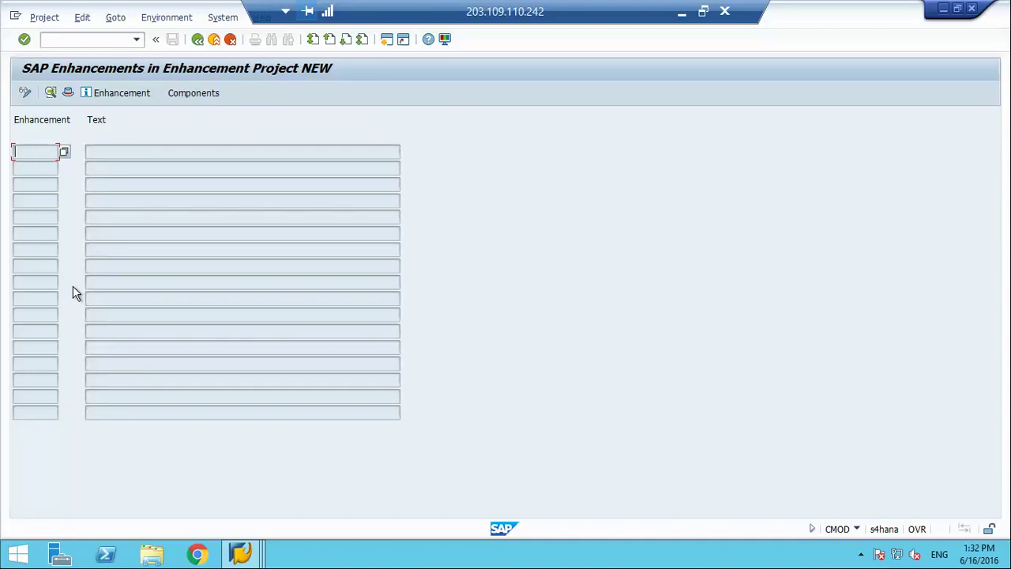
left_click(122, 93)
left_click(70, 91)
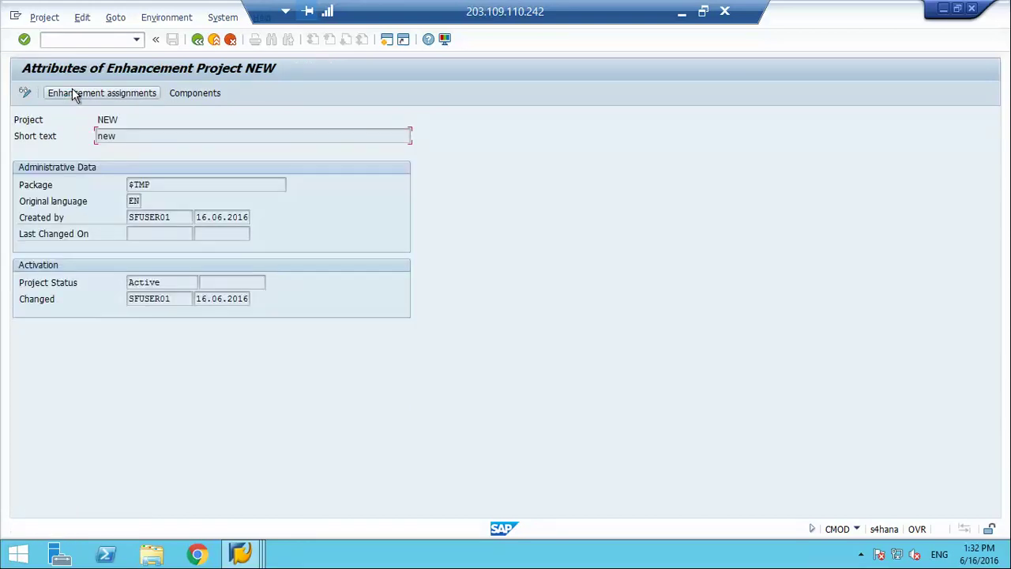
left_click(118, 92)
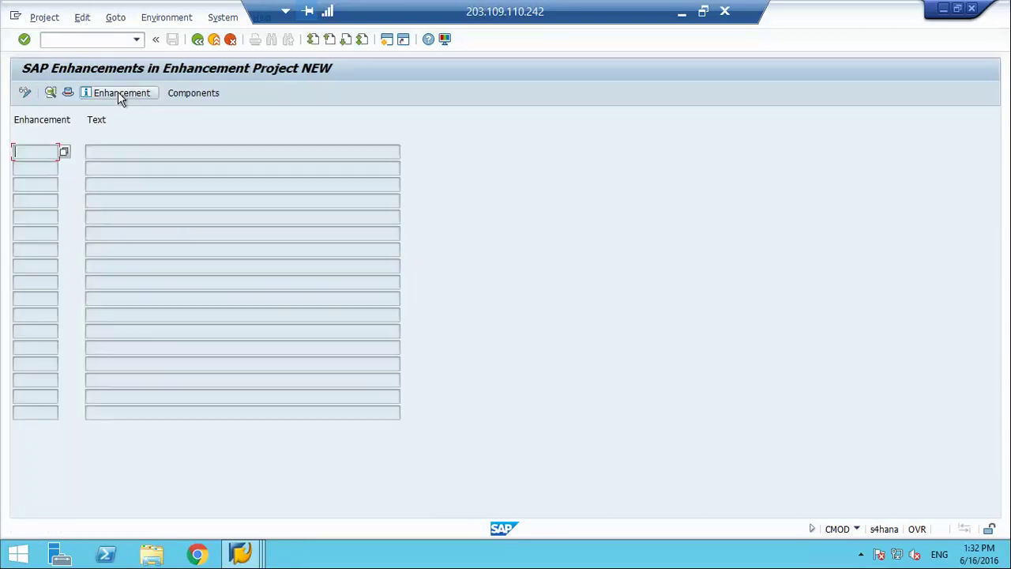
left_click(198, 41)
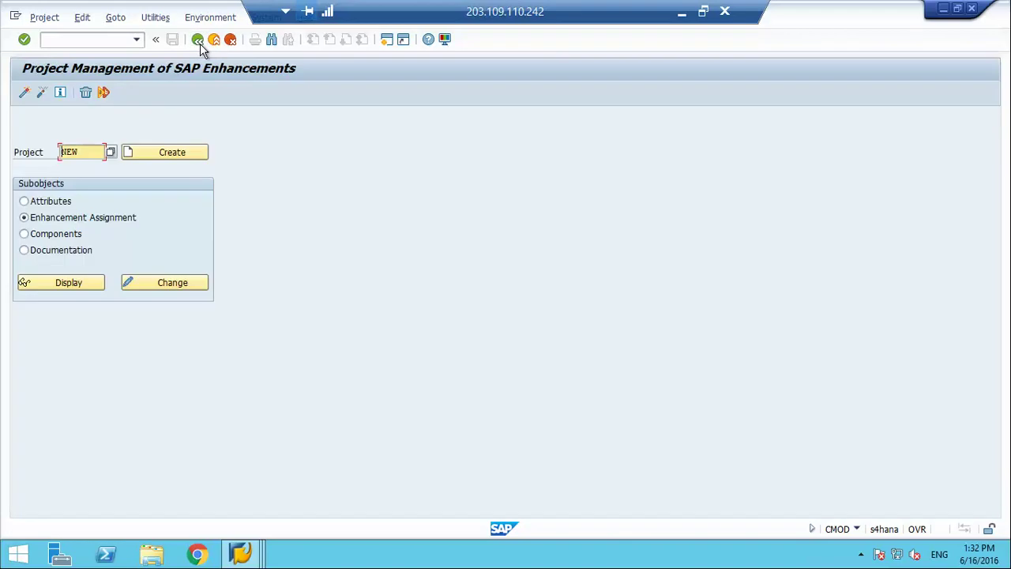
left_click(200, 44)
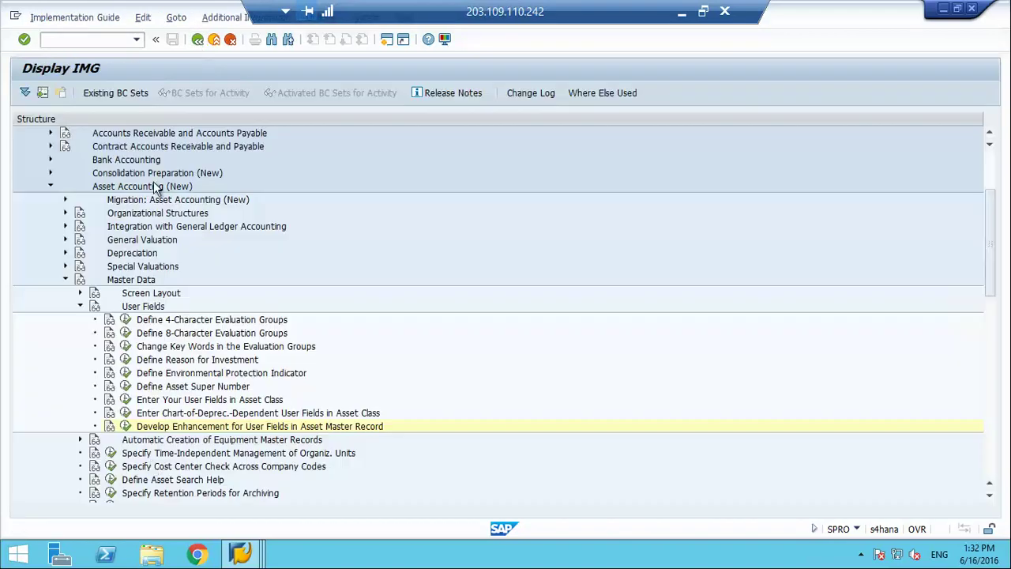
Step: Copy the enhancement name AIST0002 from the Develop Enhancement for User Fields documentation and close it
left_click(110, 429)
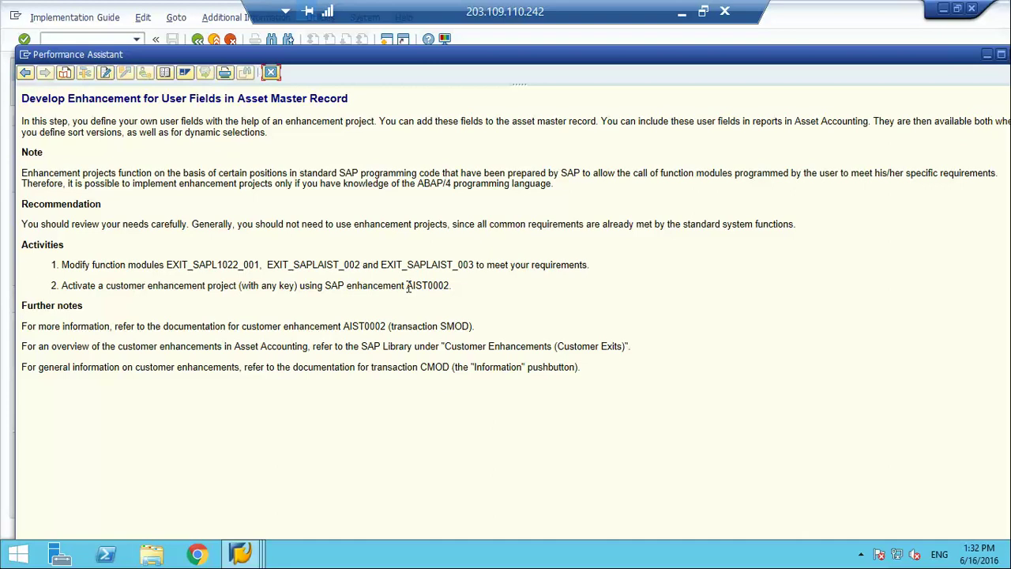
double_click(440, 284)
left_click(271, 73)
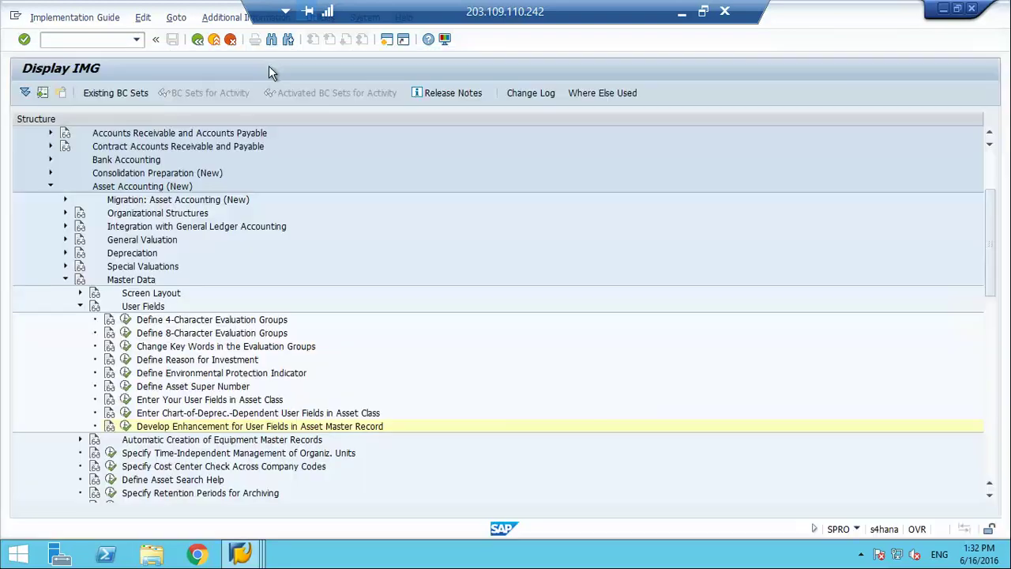
Step: Reopen the enhancement activity, assign enhancement AIST0002 to project NEW in change mode and save the assignment
left_click(125, 427)
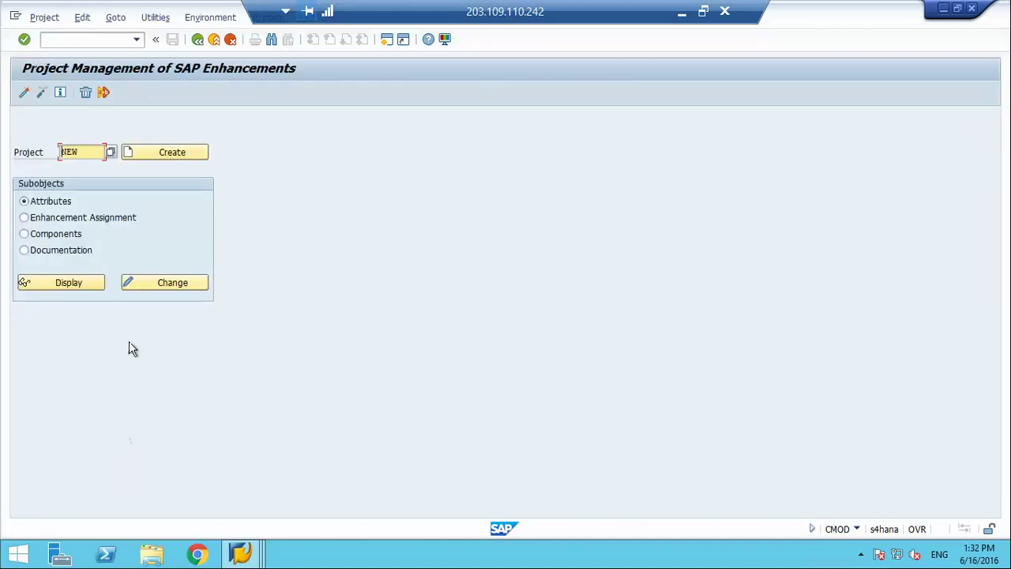
left_click(56, 224)
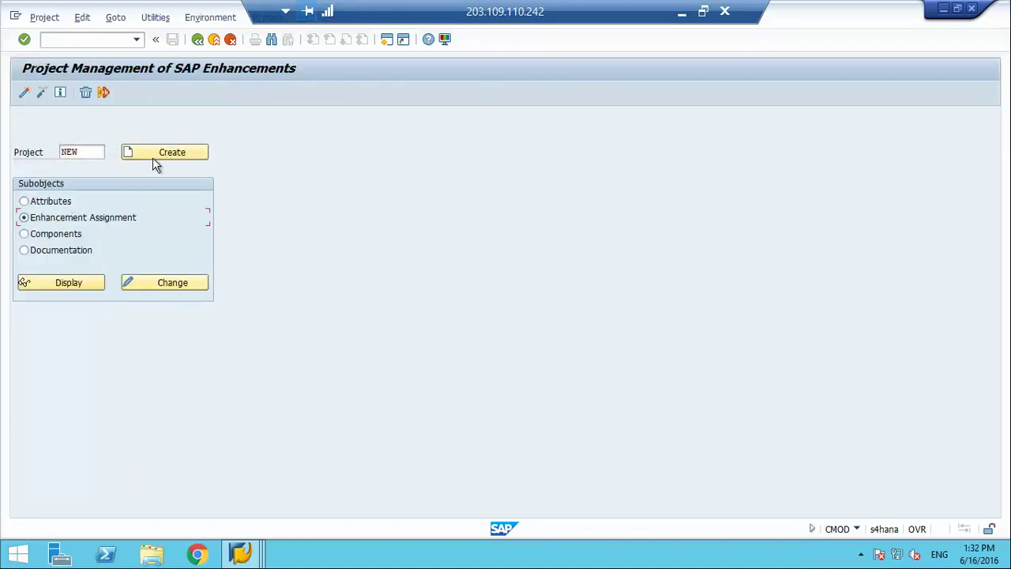
left_click(168, 283)
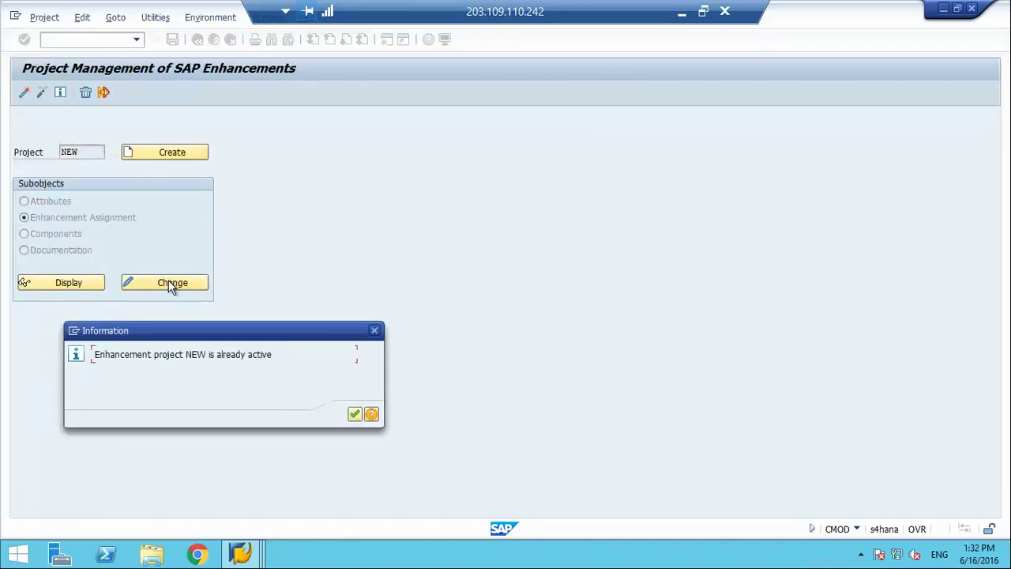
key("Return")
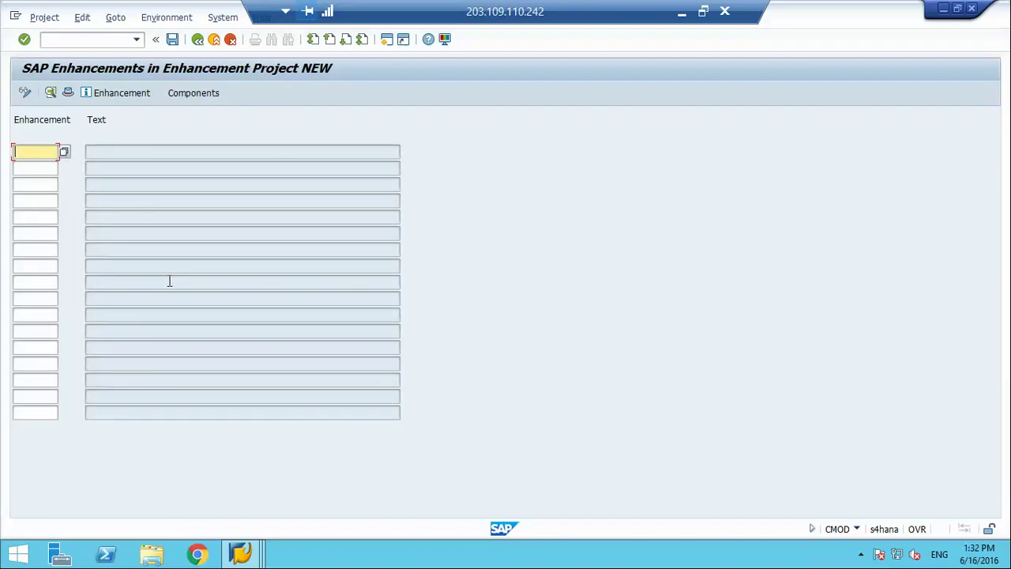
key("Return")
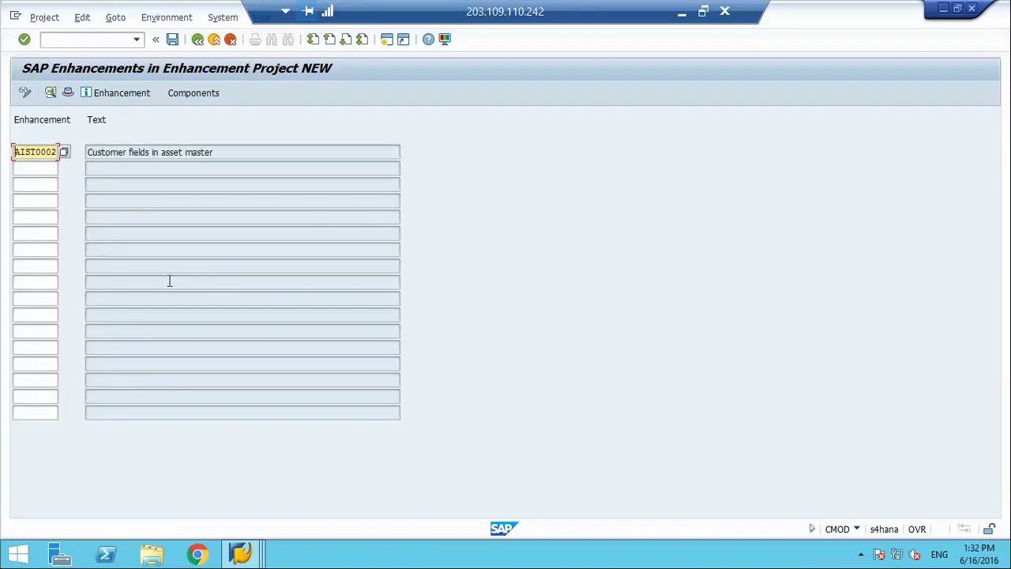
left_click(172, 40)
Step: Open the documentation of the assigned enhancement AIST0002
left_click(113, 95)
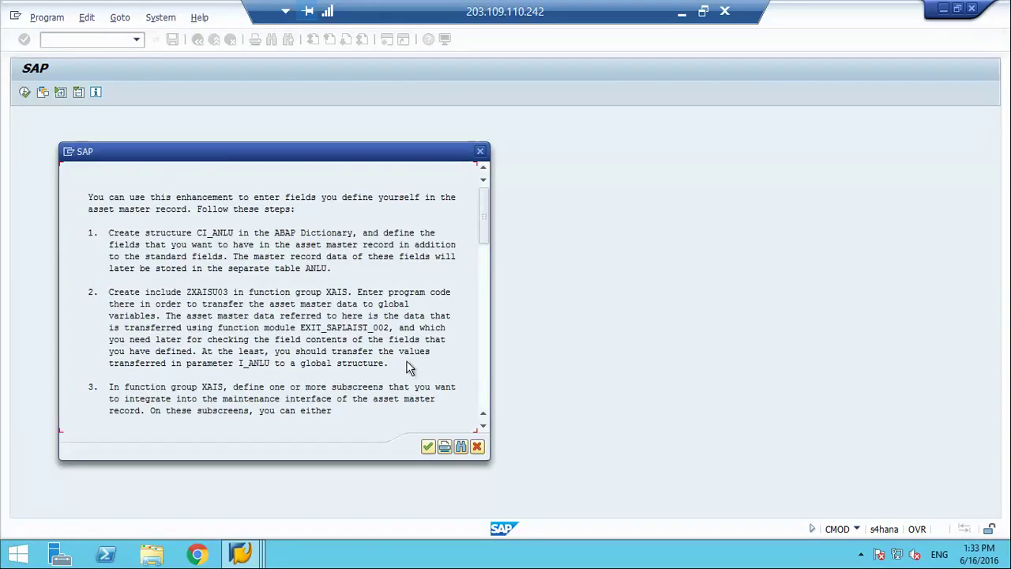
Step: Reread the documentation of enhancement AIST0002 and return to the enhancement assignments of project NEW
left_click(427, 447)
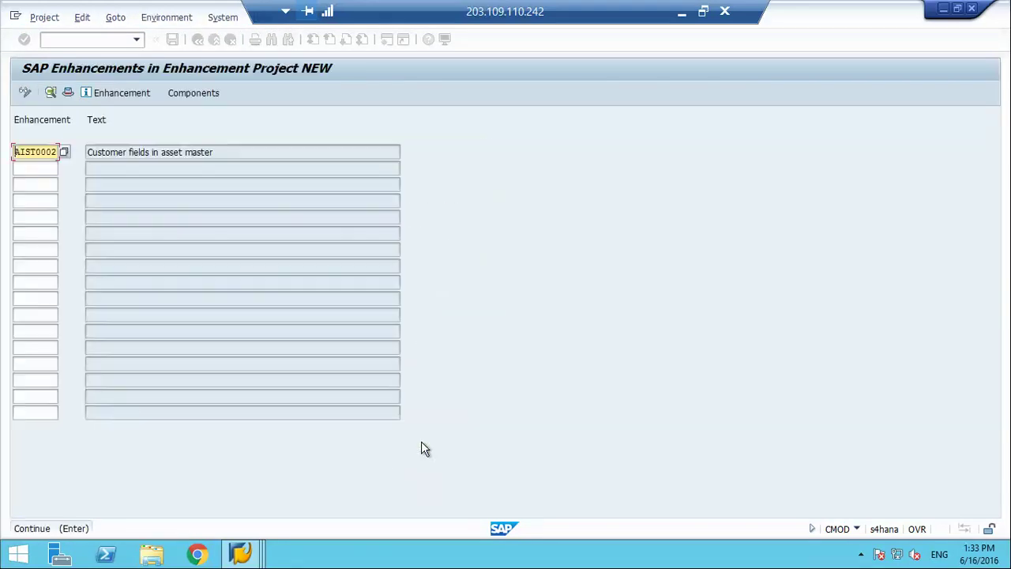
left_click(94, 93)
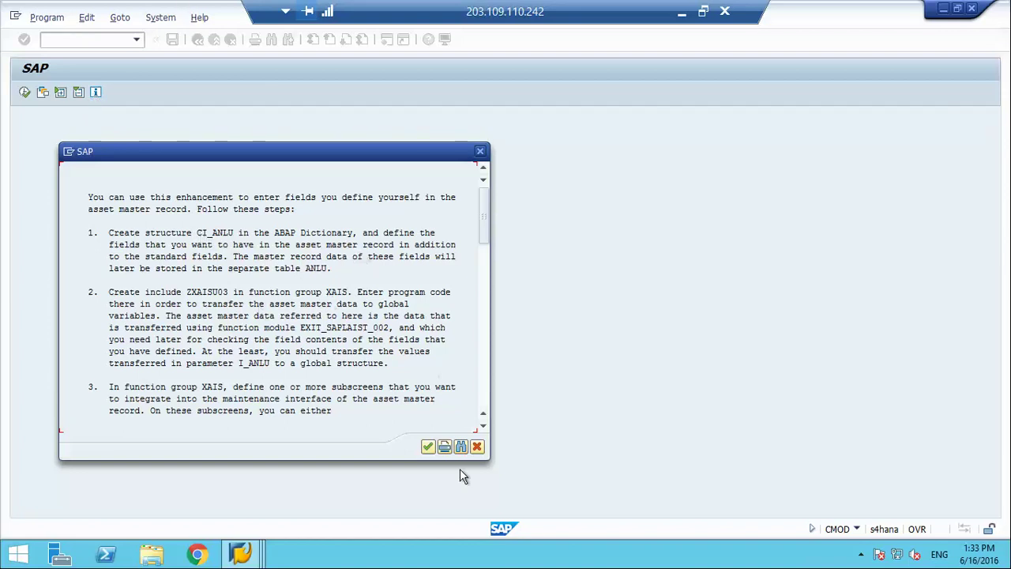
left_click(427, 448)
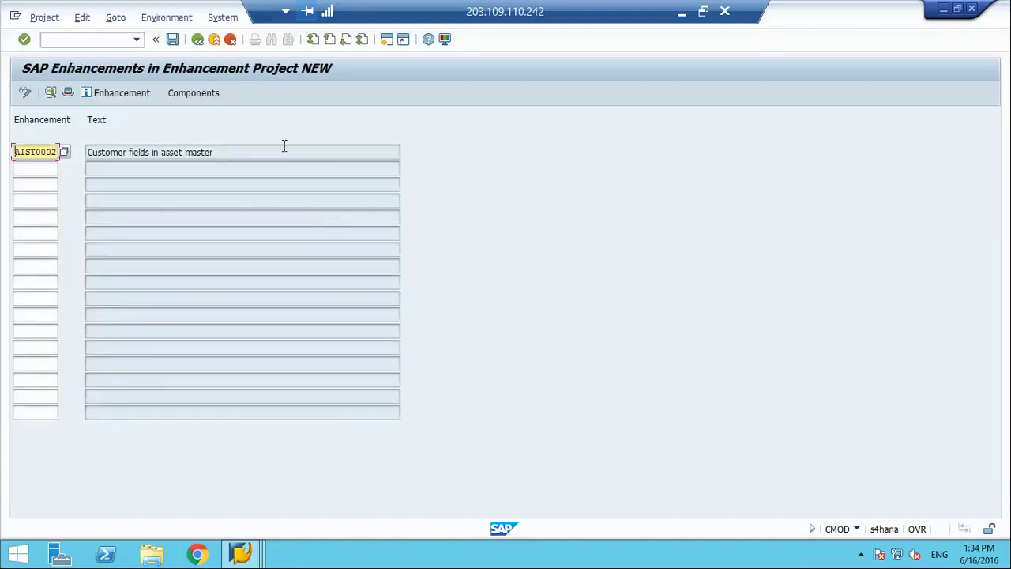
Step: Show the components of enhancement project NEW and activate the project
left_click(185, 88)
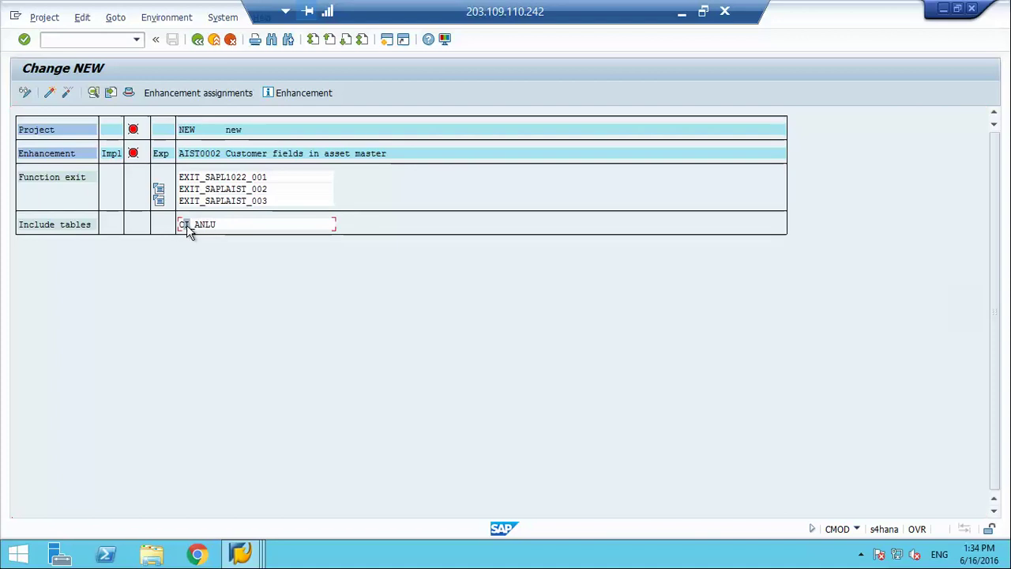
left_click(49, 93)
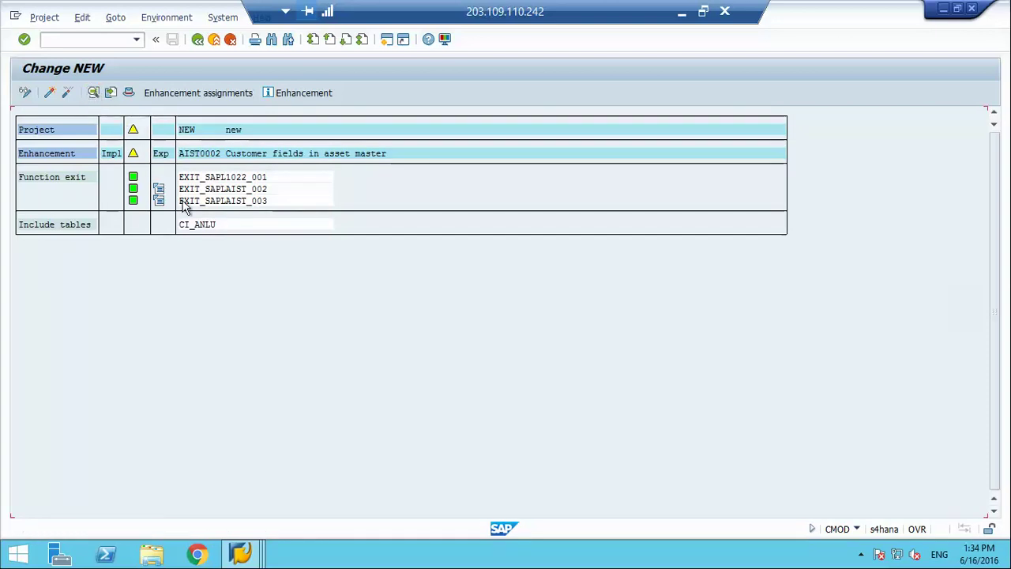
Step: Display function exit EXIT_SAPL1022_001, open its function module test and inspect the I_ANLU import structure
left_click(95, 92)
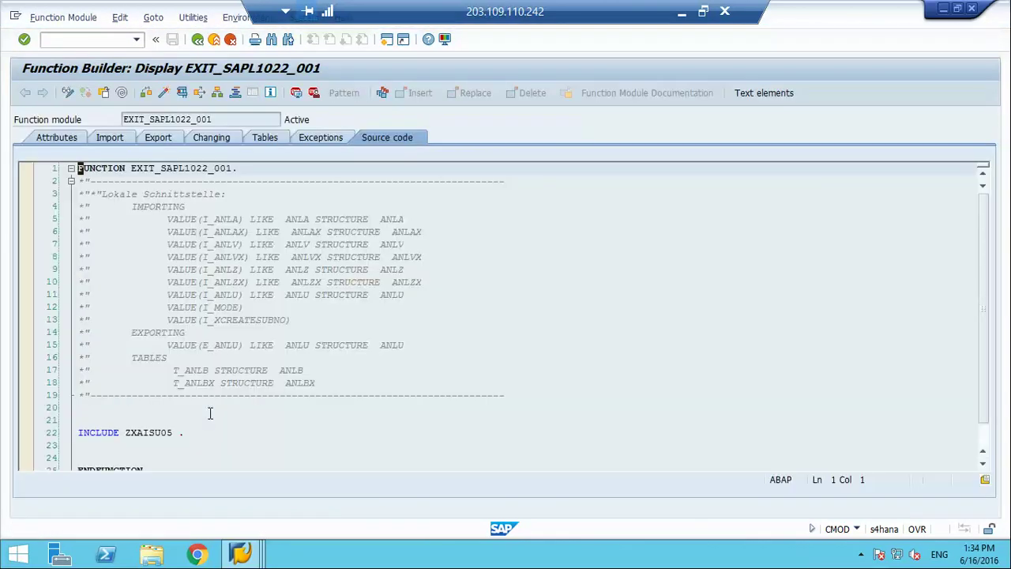
left_click(184, 92)
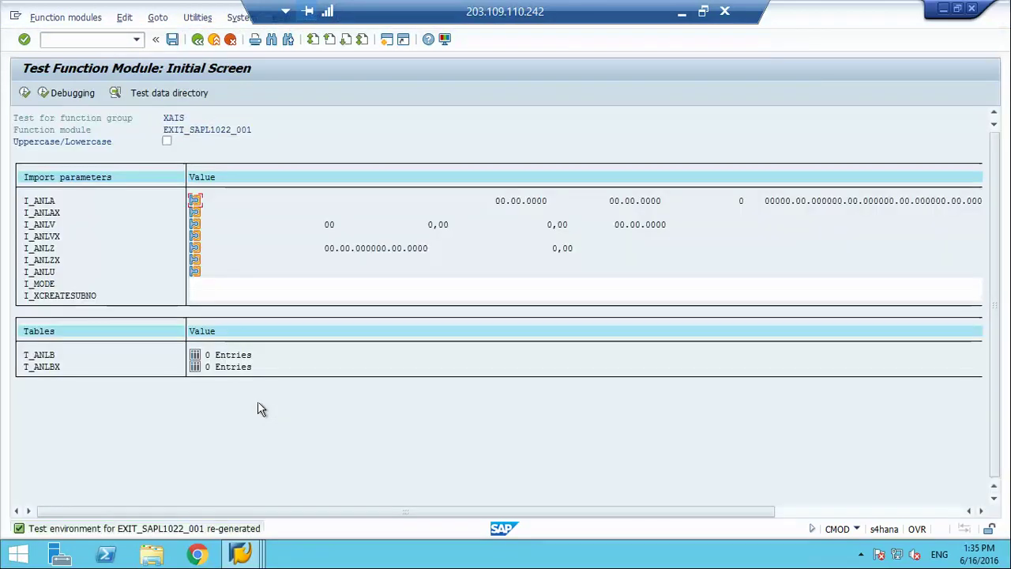
left_click(232, 283)
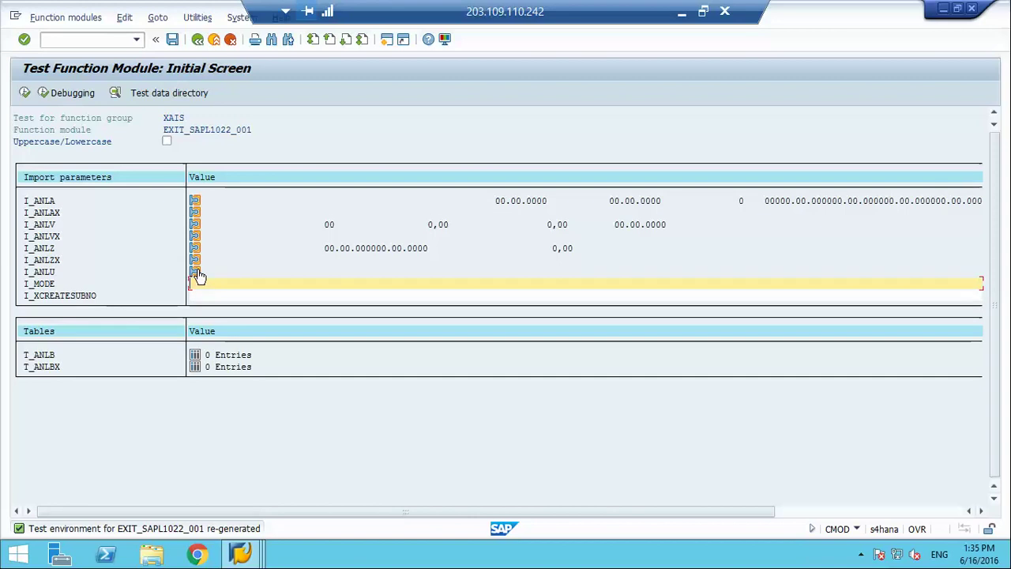
left_click(195, 272)
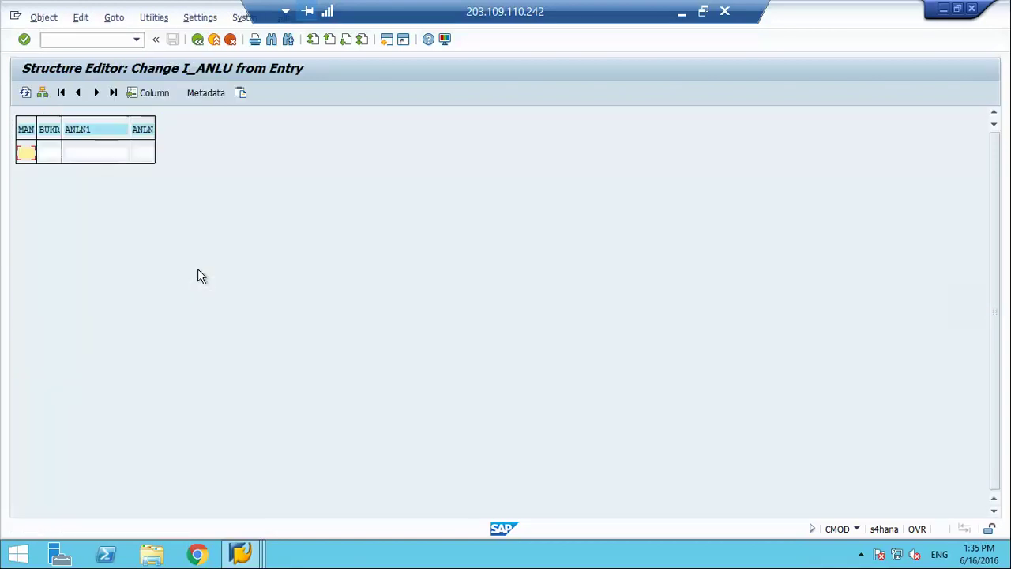
left_click(198, 45)
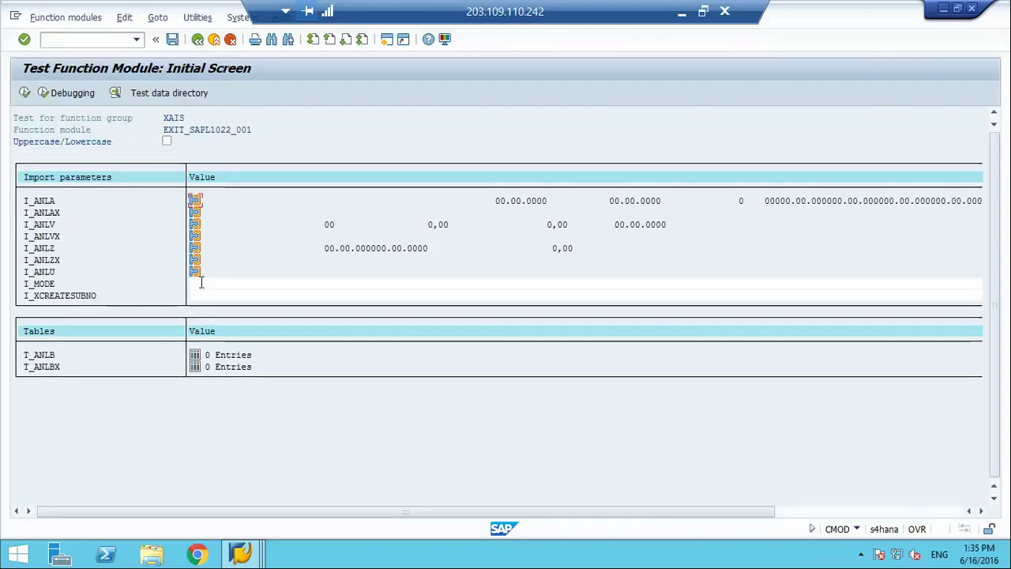
Step: Set the I_MODE import parameter to "Customer Site" and save the test data with the comment "NEw Field"
left_click(201, 282)
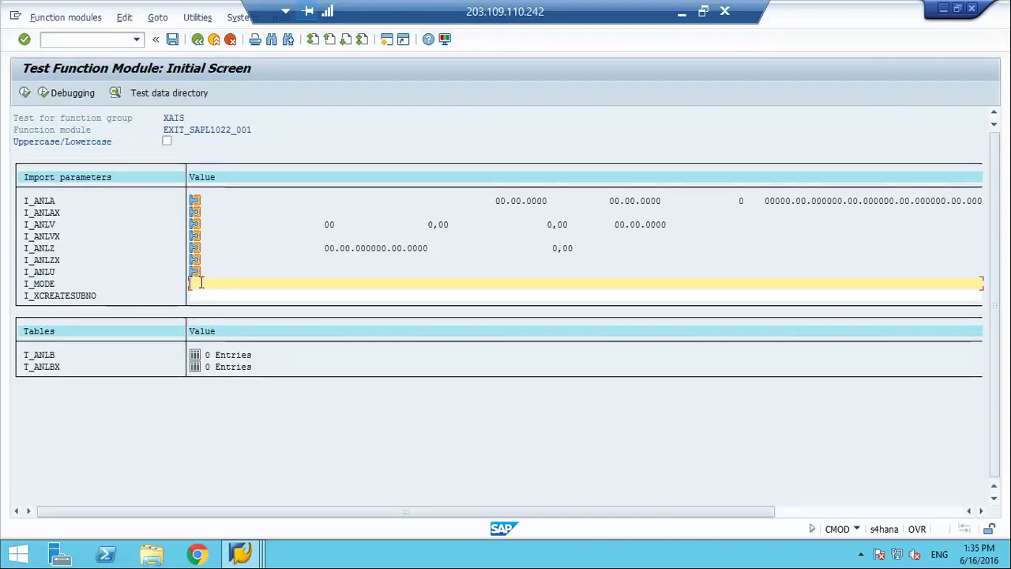
type("Co")
type("stomer ")
type("Site")
left_click(173, 39)
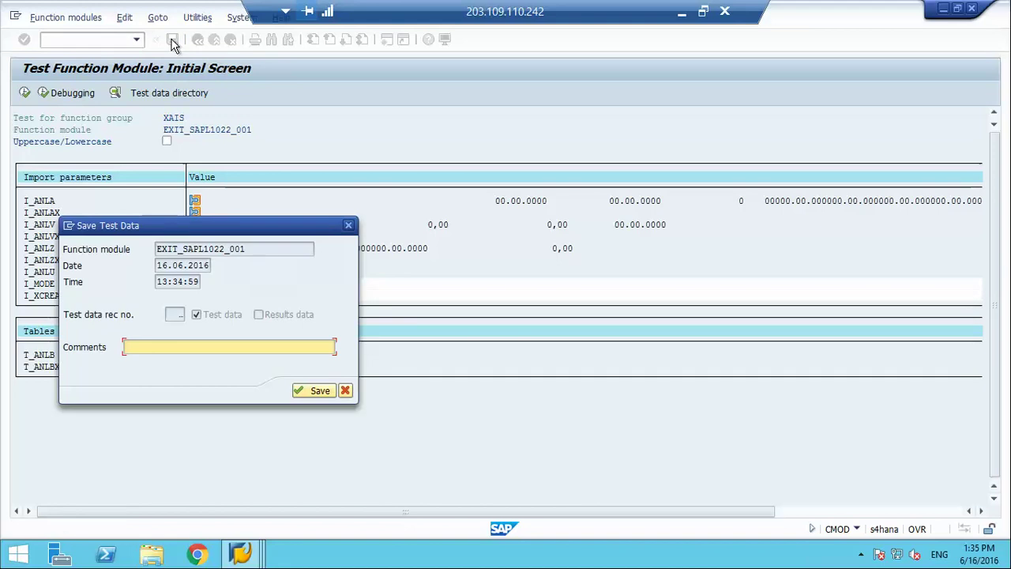
type("NEw Field")
key("Return")
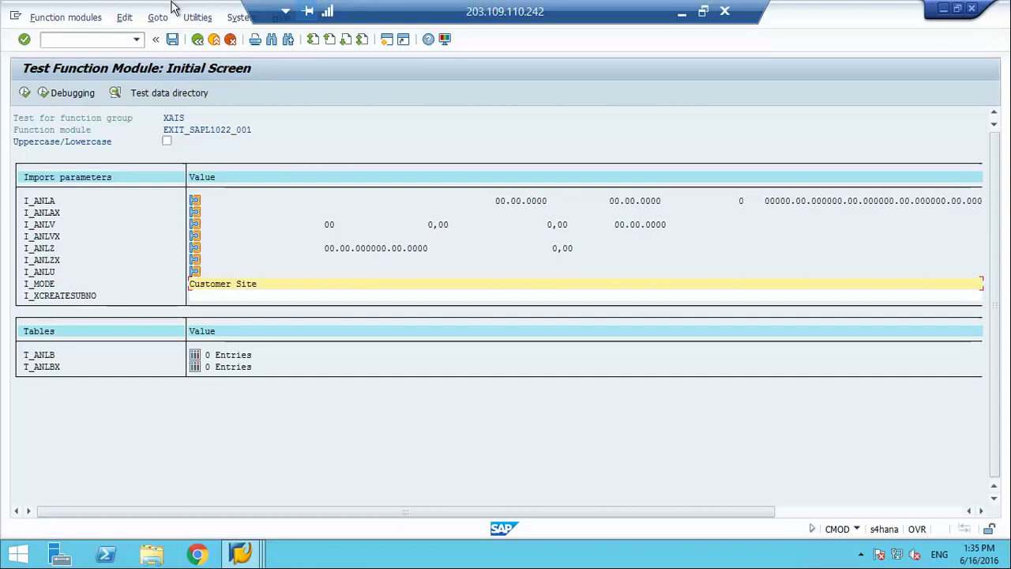
Step: Save the EXIT_SAPL1022_001 test data several more times, including once with the comment "test"
left_click(172, 40)
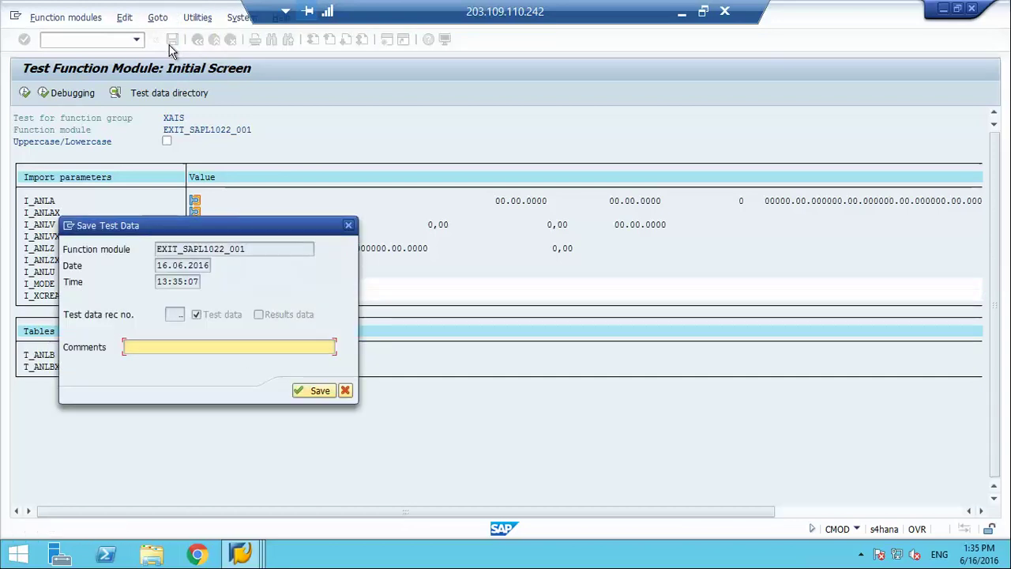
key("Return")
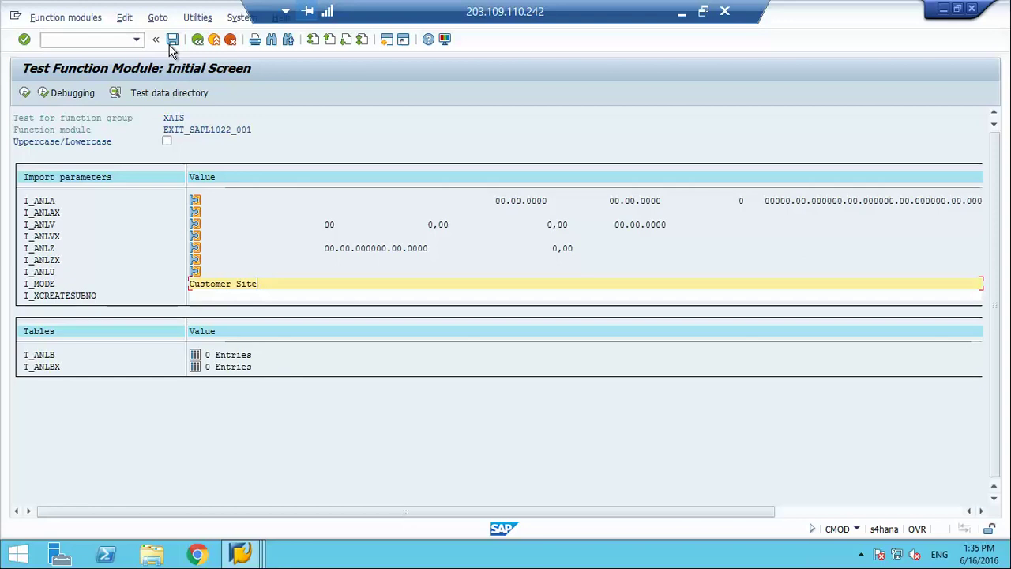
left_click(174, 42)
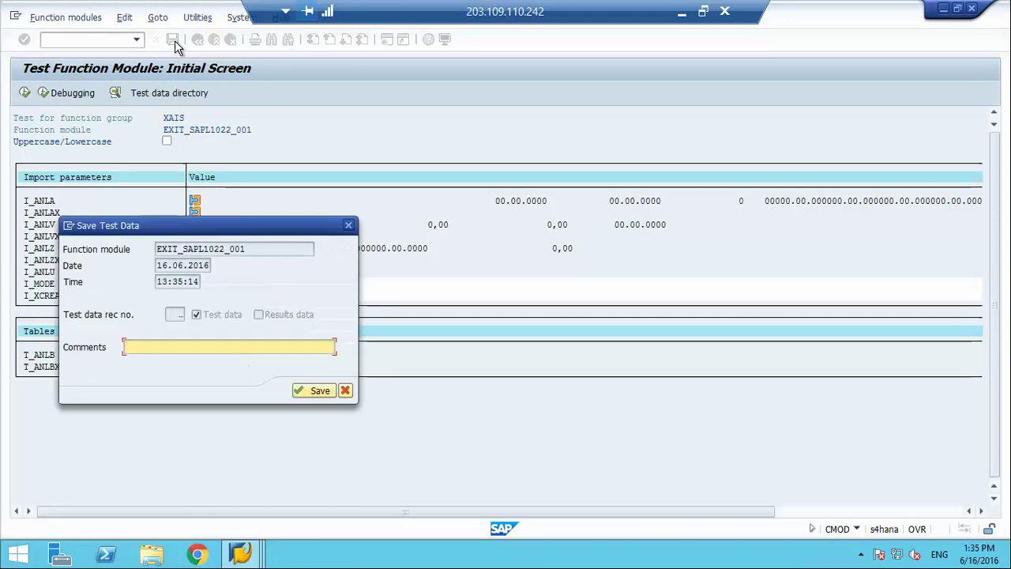
type("test")
key("Return")
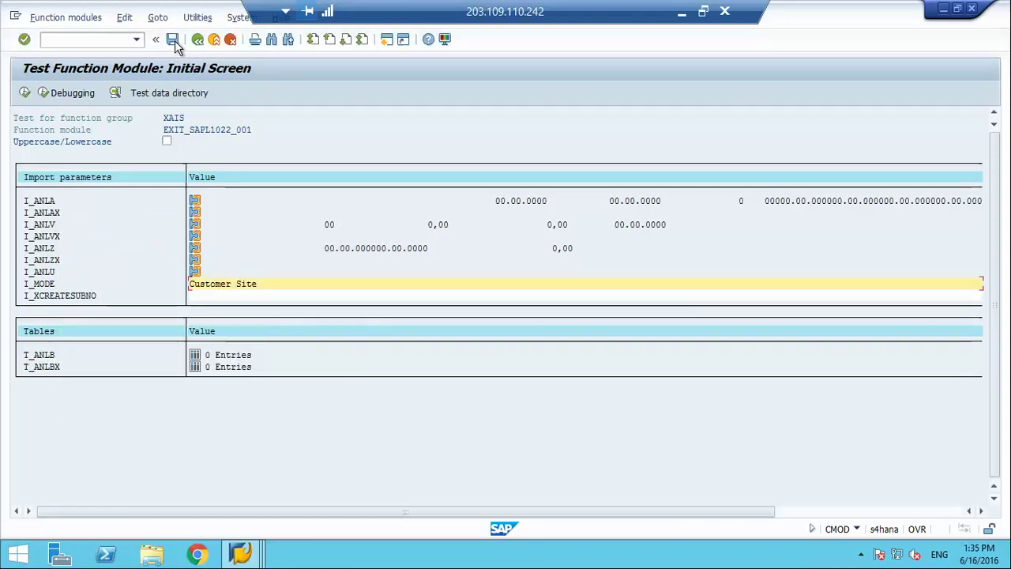
left_click(173, 41)
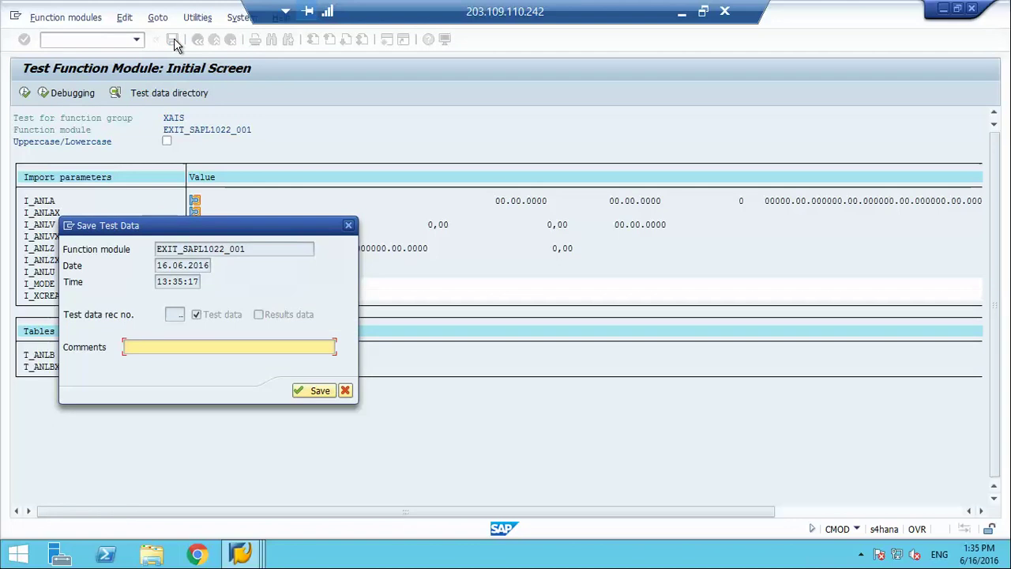
key("Return")
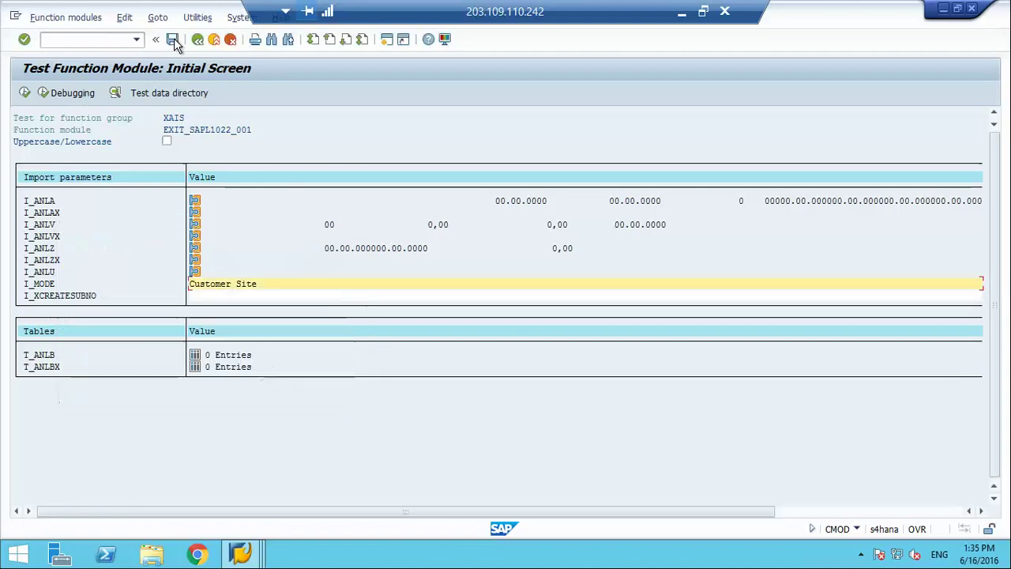
Step: Set the I_XCREATESUBNO import parameter to "scope" and save the test data with the comment "new"
left_click(196, 295)
type("scope")
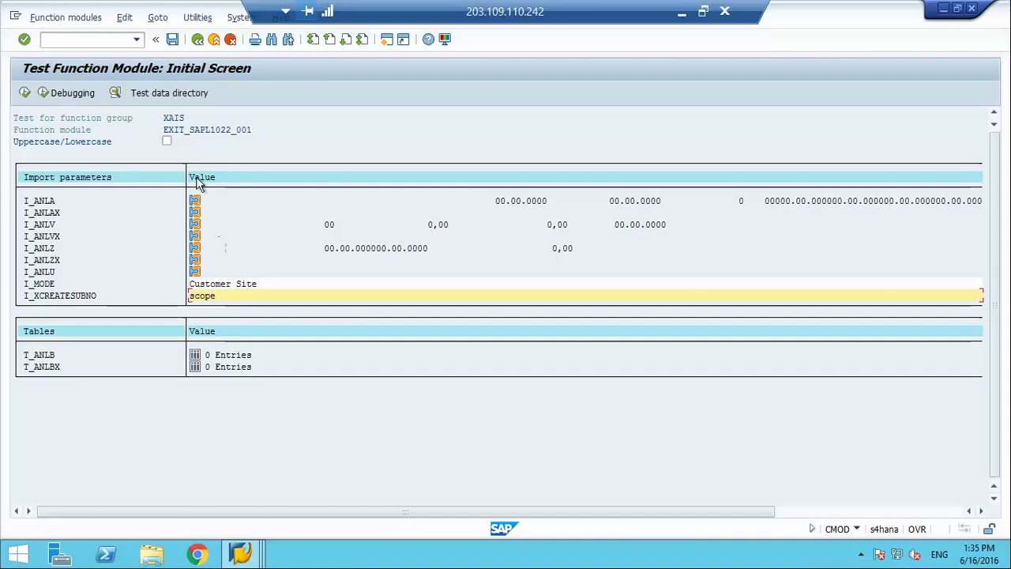
left_click(173, 40)
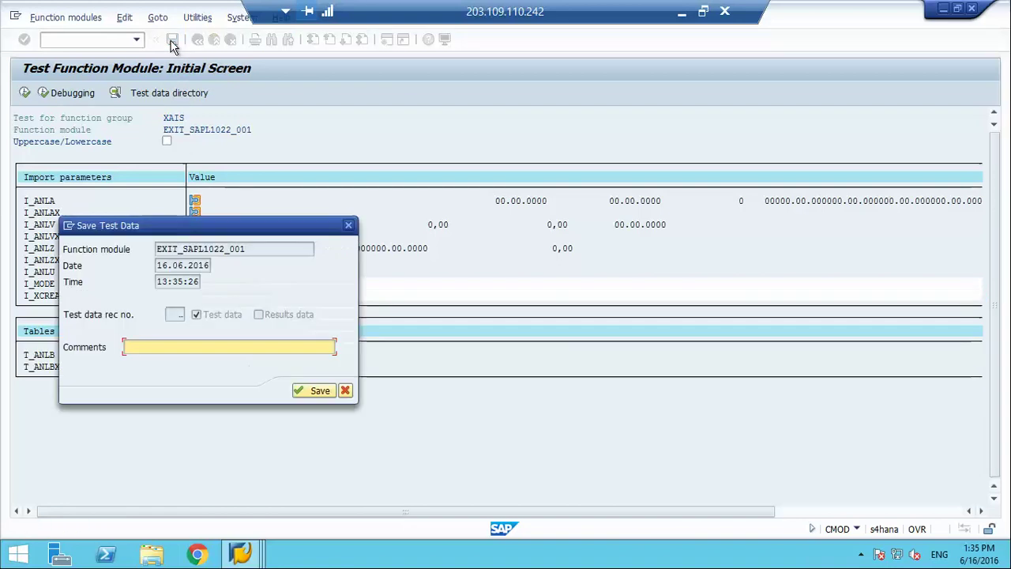
type("new")
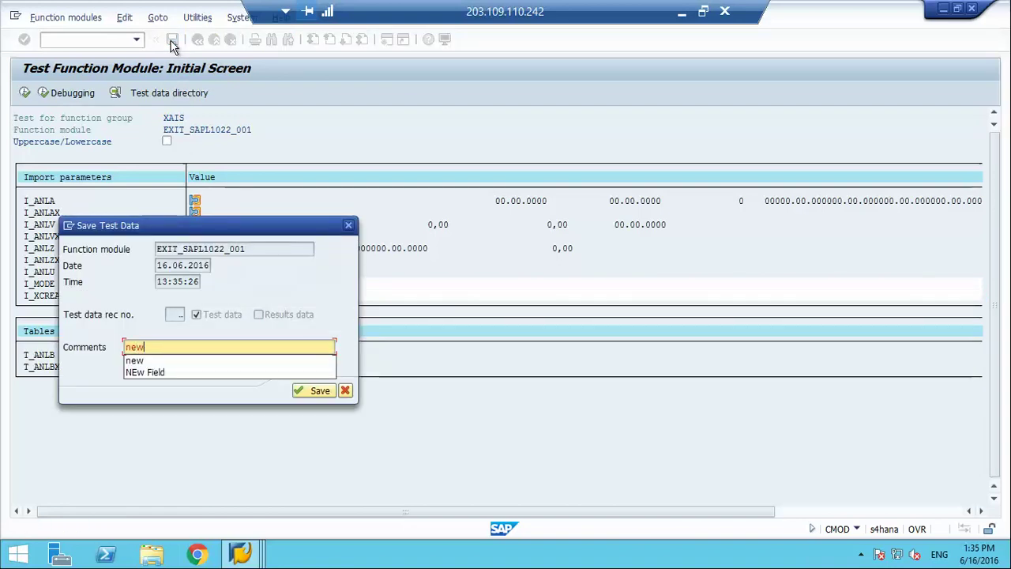
key("Return")
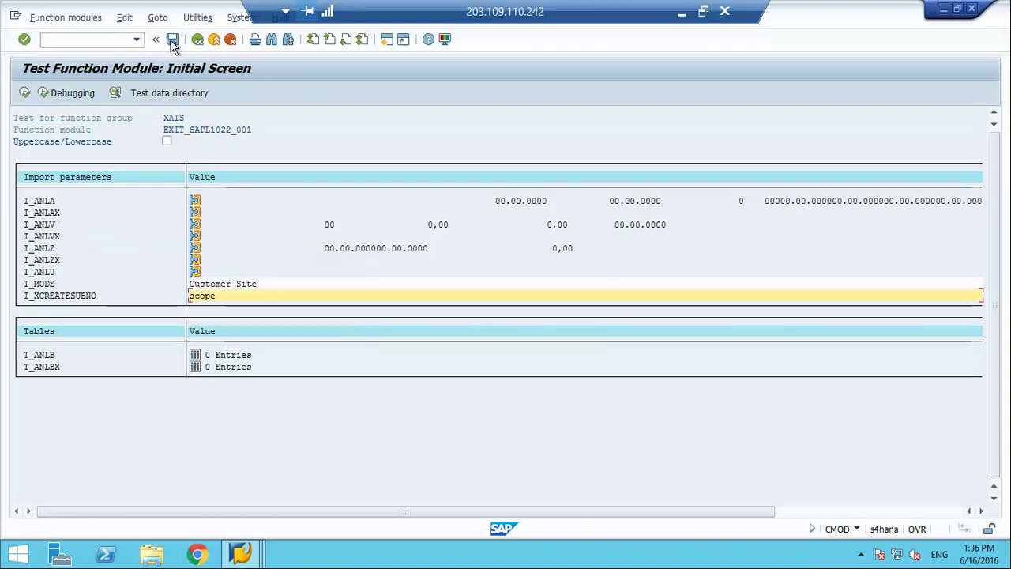
Step: Leave the function module test and enhancement project NEW, returning to the IMG structure
left_click(197, 41)
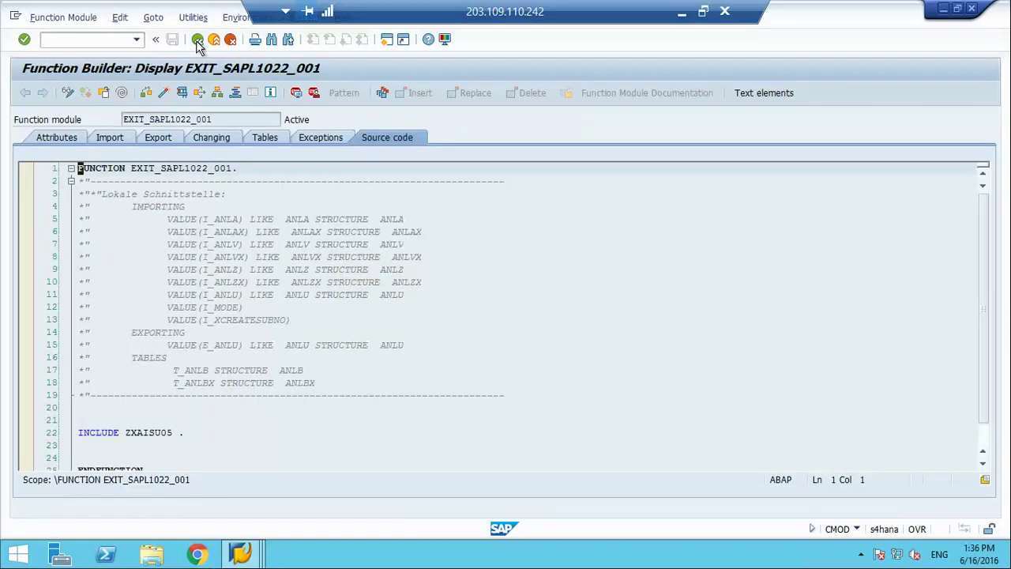
left_click(198, 41)
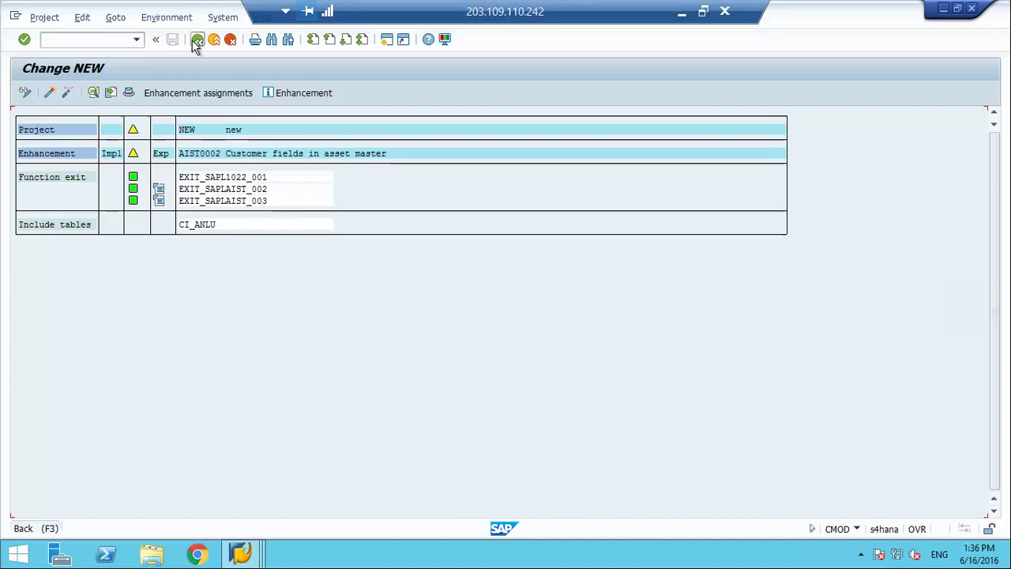
left_click(196, 41)
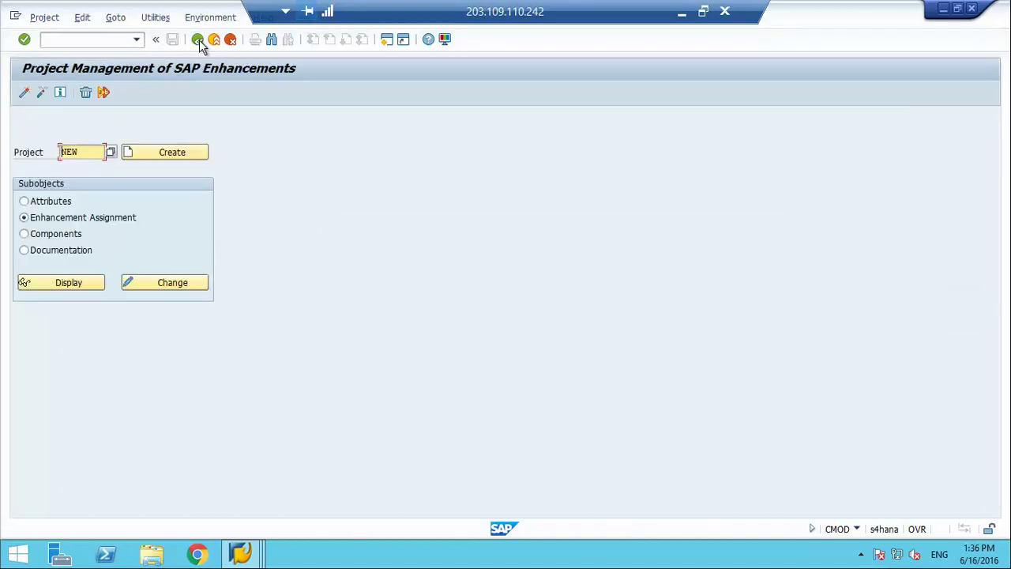
left_click(197, 39)
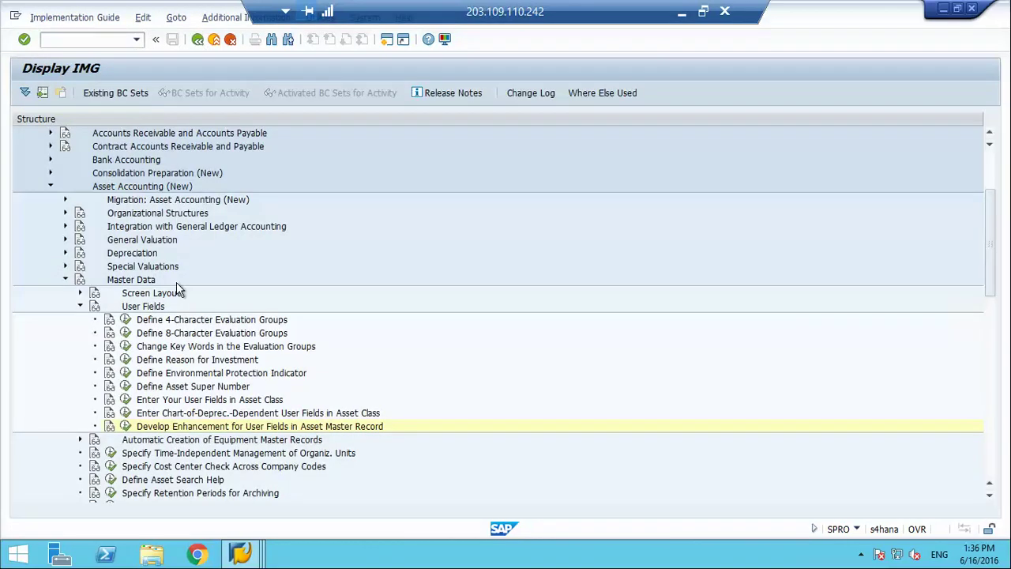
Step: Switch to the other SAP session and start creating an asset with AS01 in class ZAA001, company code AA01
left_click(245, 558)
left_click(396, 483)
type("as01")
key("Return")
key("Return")
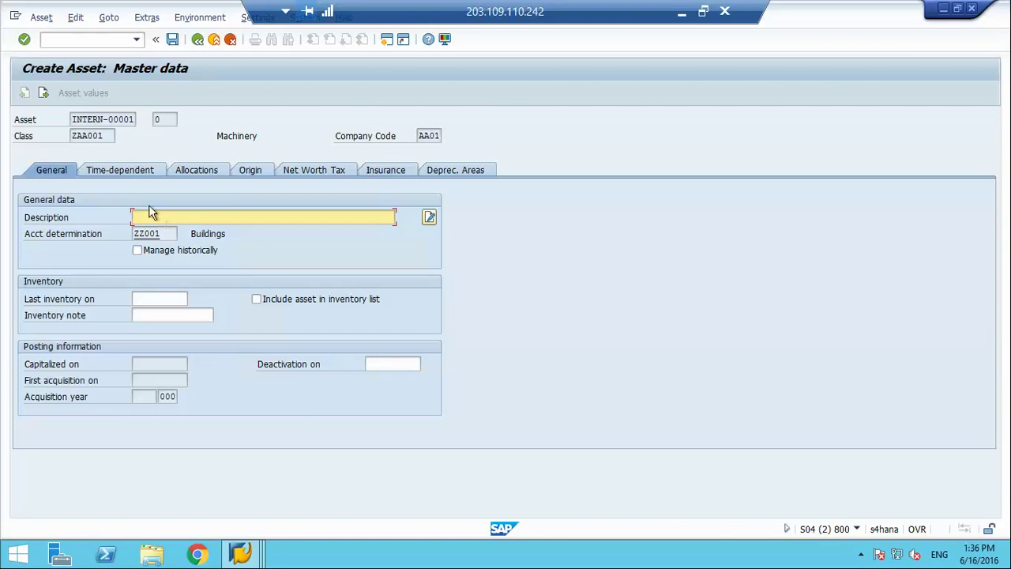
Step: Enter the asset description "bb" and set the time-dependent business area to 0001
left_click(133, 175)
type("bb")
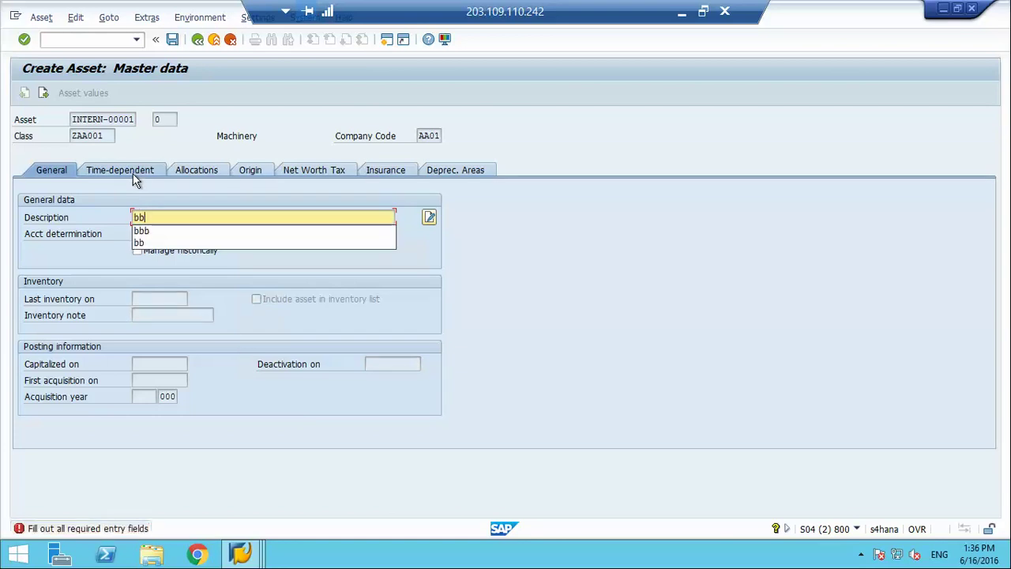
left_click(132, 173)
left_click(188, 171)
type("0")
key("Down")
key("Return")
key("Return")
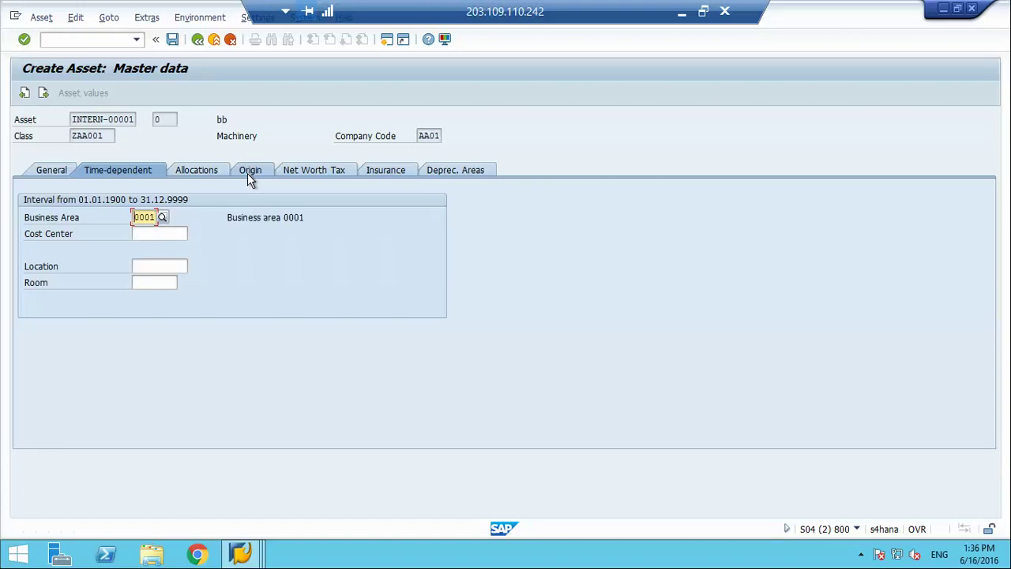
Step: Review the new asset's Allocations, Origin, Net Worth Tax and Insurance data, and exit the asset without saving
left_click(190, 169)
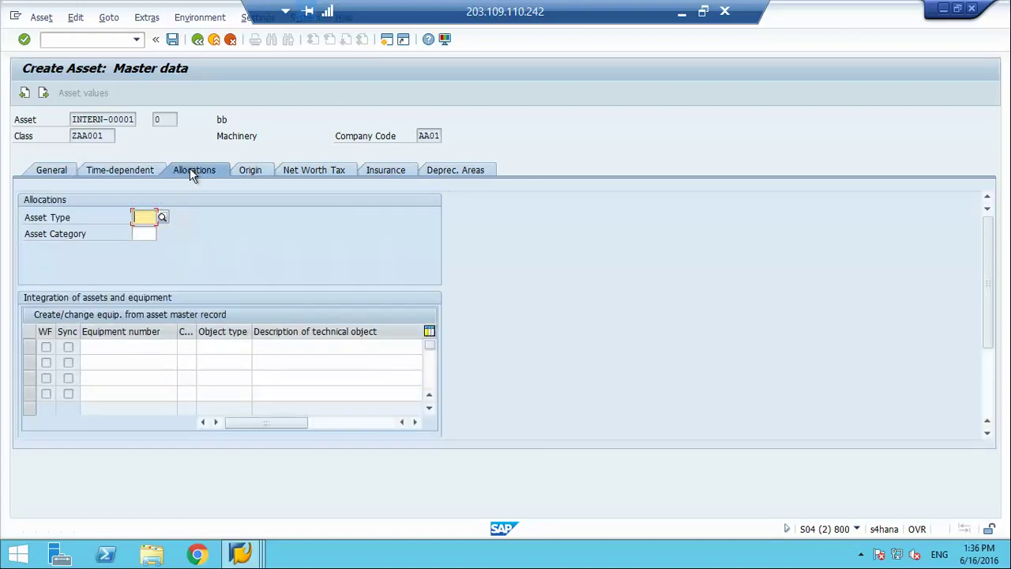
left_click(246, 171)
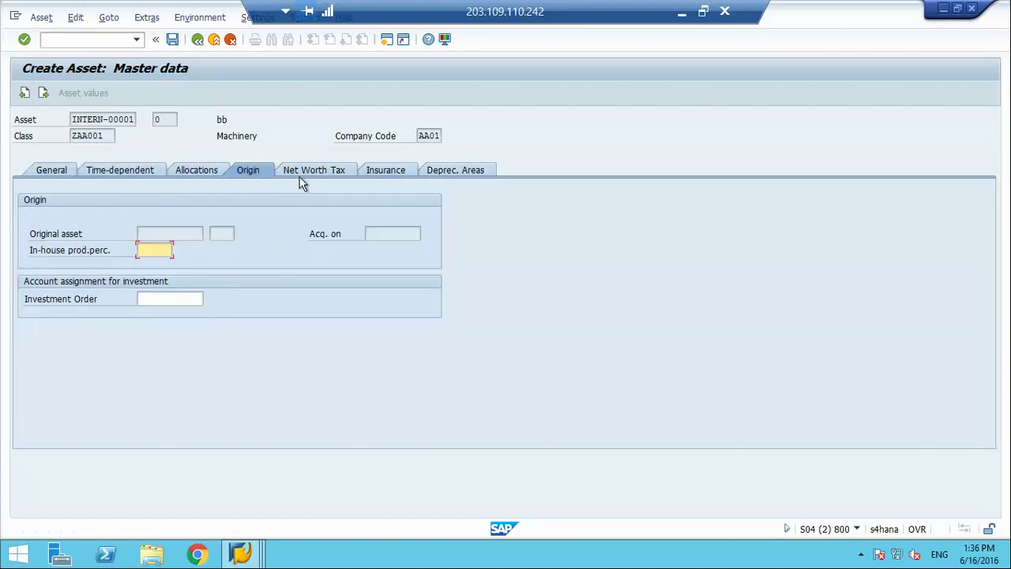
left_click(304, 171)
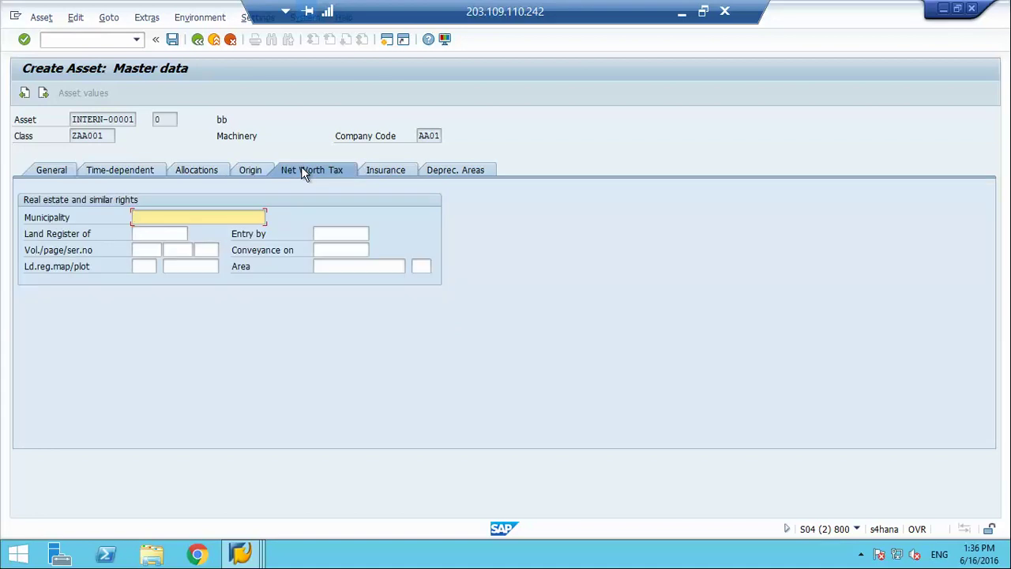
left_click(400, 171)
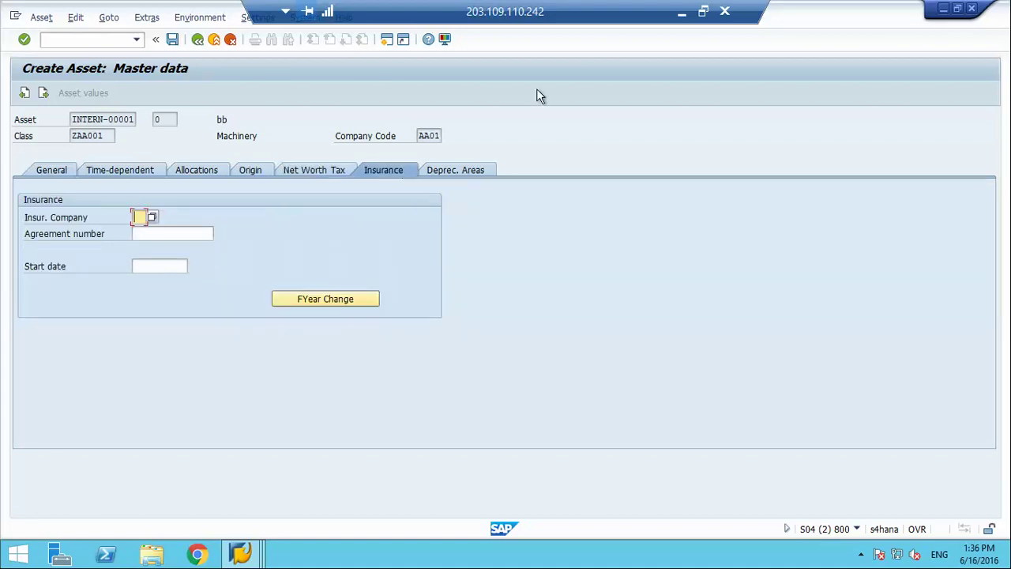
left_click(212, 41)
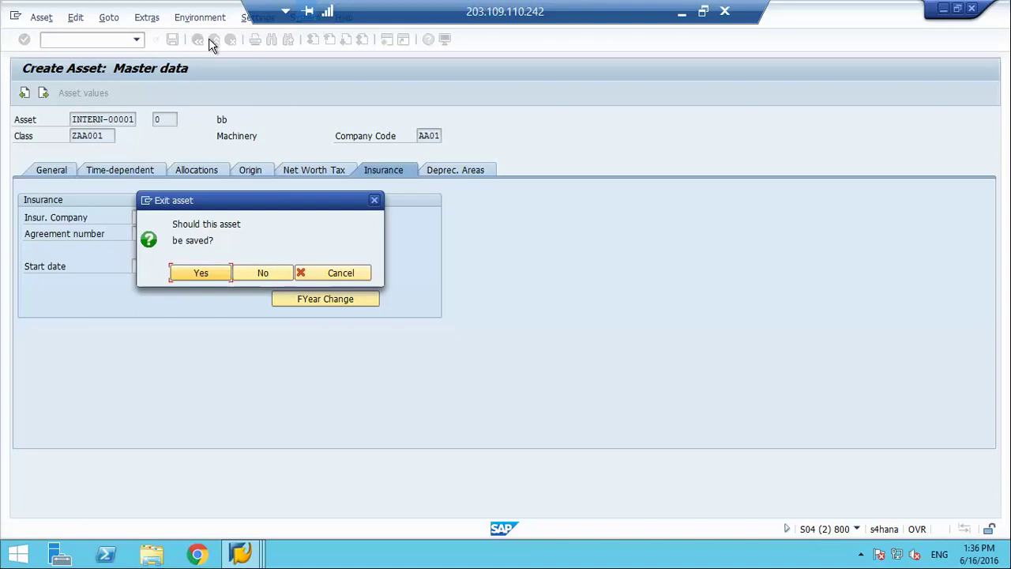
left_click(259, 274)
Step: Switch to the Display IMG session and collapse the User Fields node under Master Data
mouse_move(236, 559)
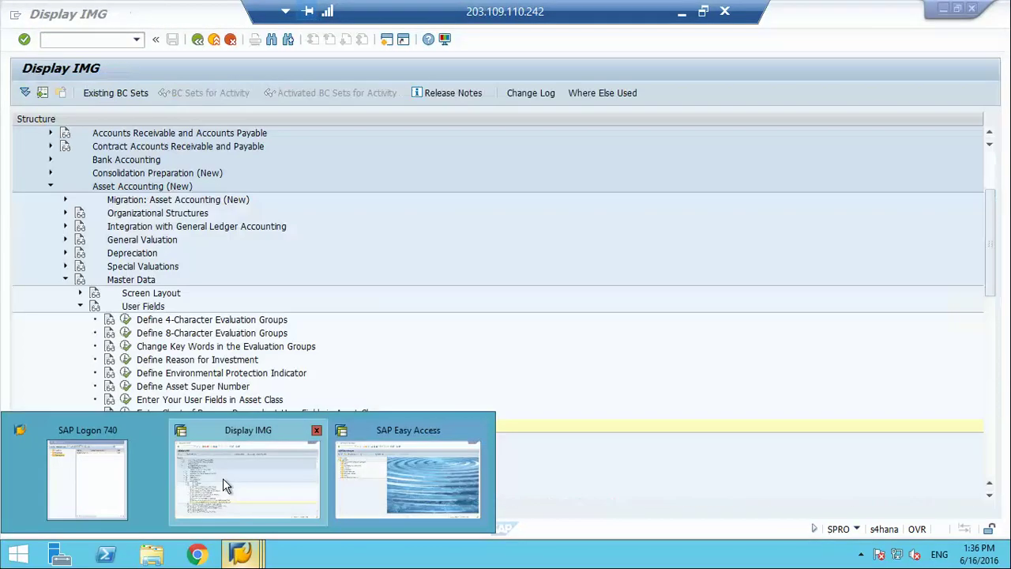
left_click(222, 478)
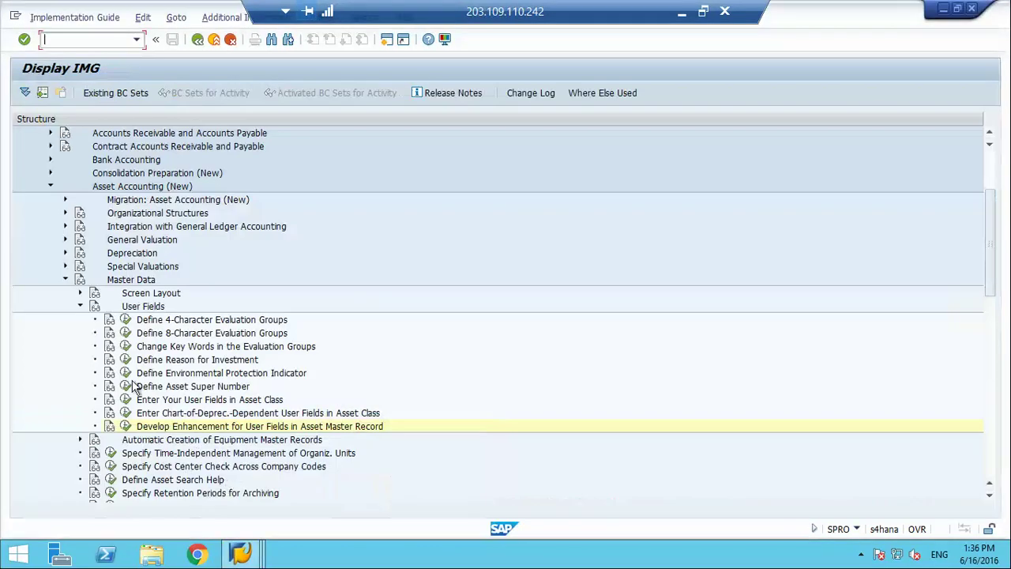
left_click(81, 307)
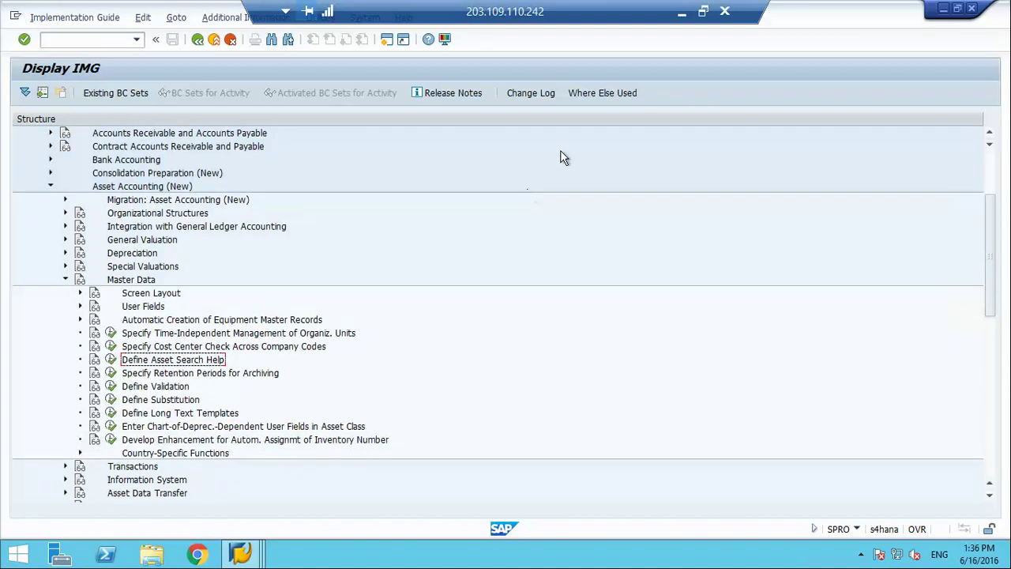
left_click(681, 11)
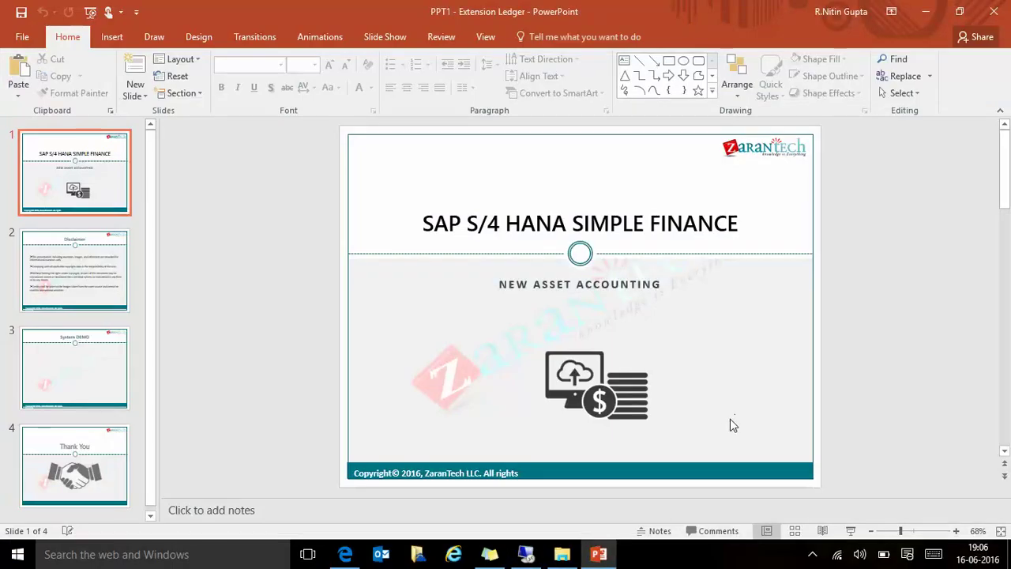
left_click(811, 554)
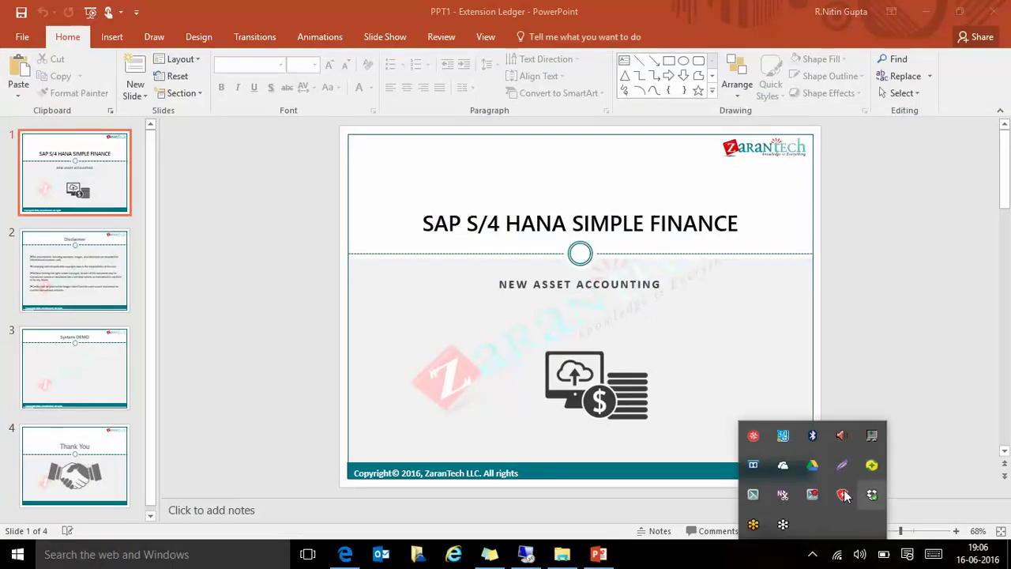
left_click(515, 558)
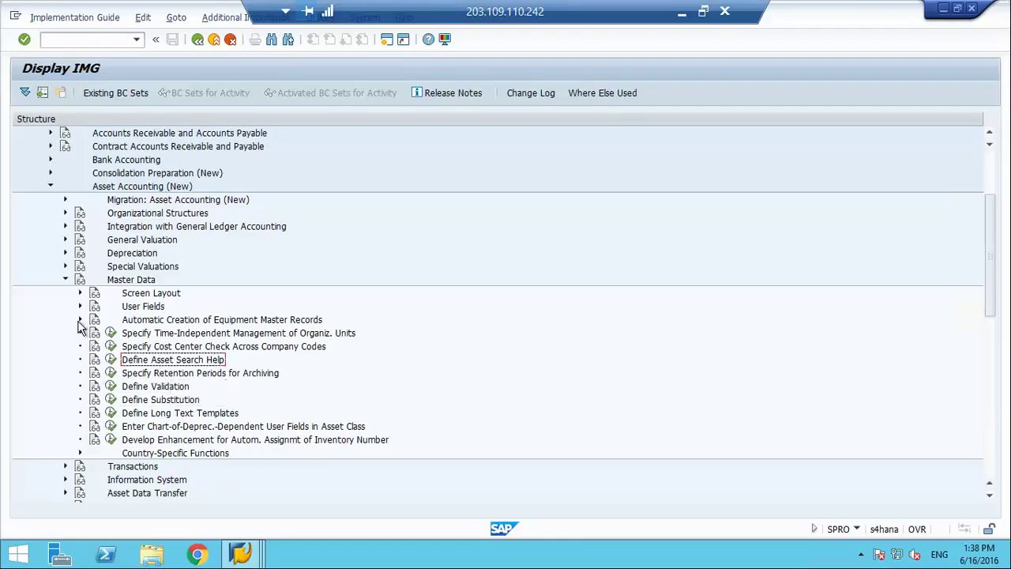
Step: Open Specify Cost Center Check Across Company Codes, read the help for AA01's Across co.codes indicator, and return to the IMG without saving
left_click(156, 339)
left_click(156, 349)
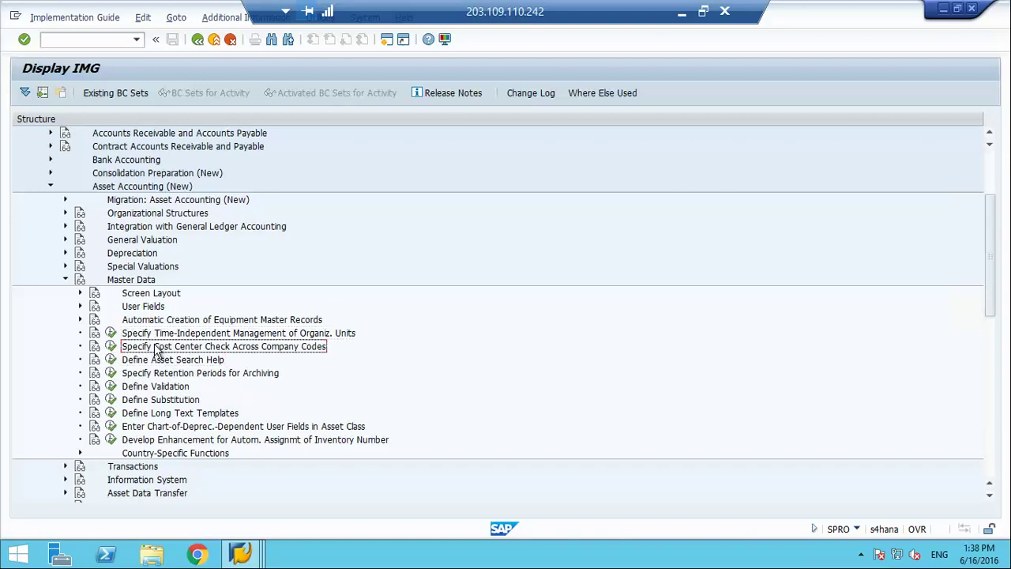
left_click(110, 347)
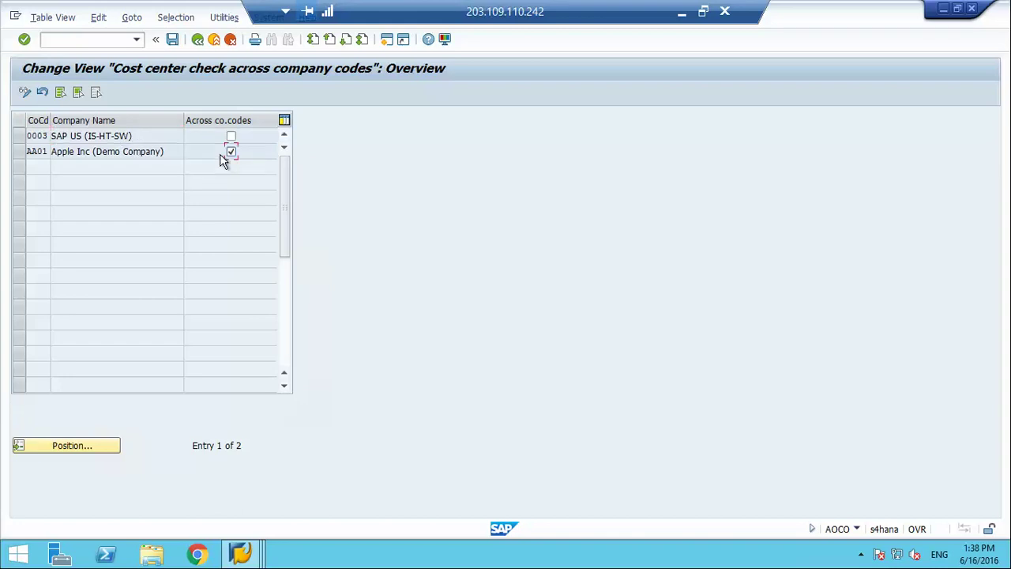
key("F1")
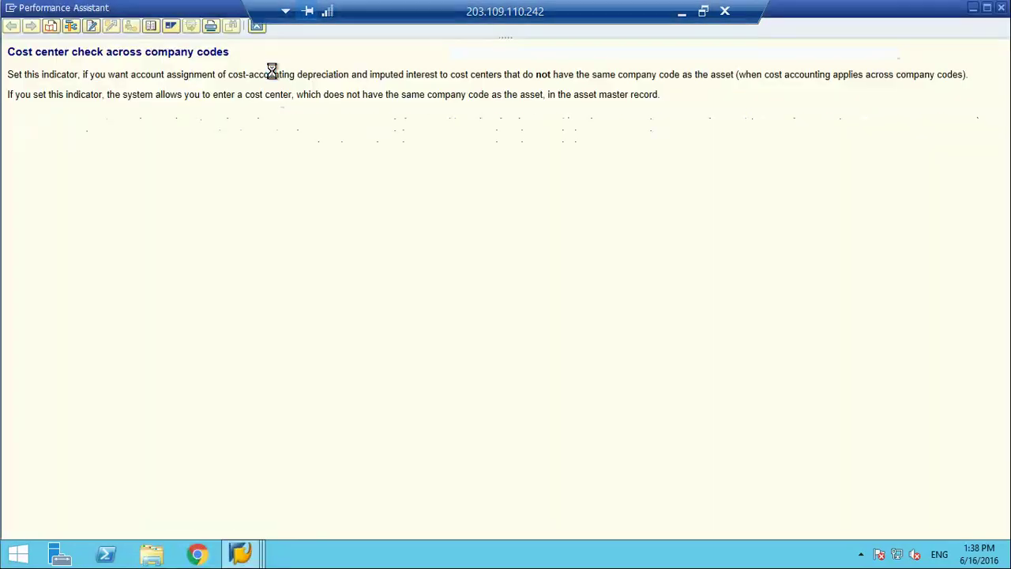
left_click(256, 28)
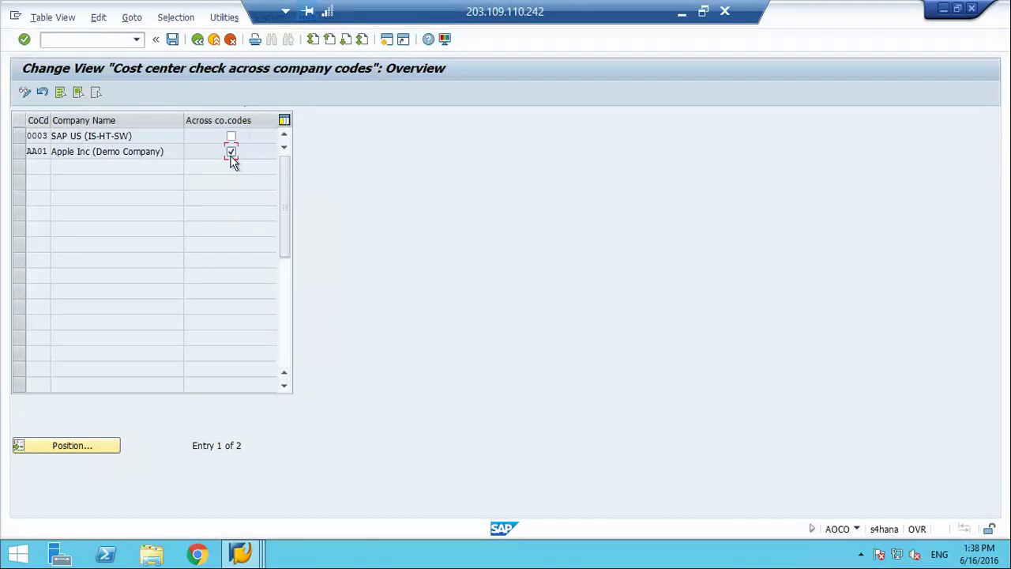
left_click(198, 39)
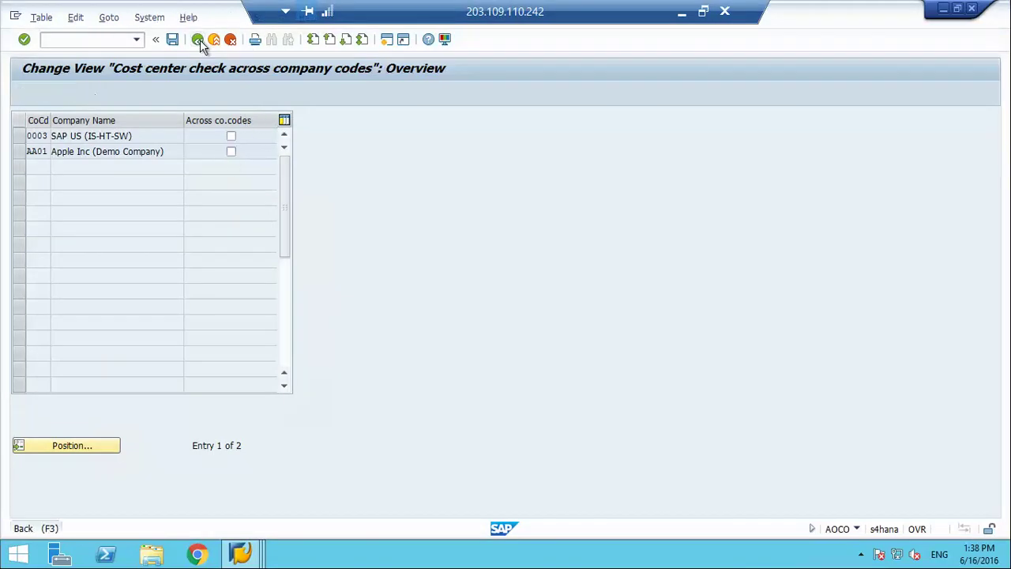
left_click(257, 276)
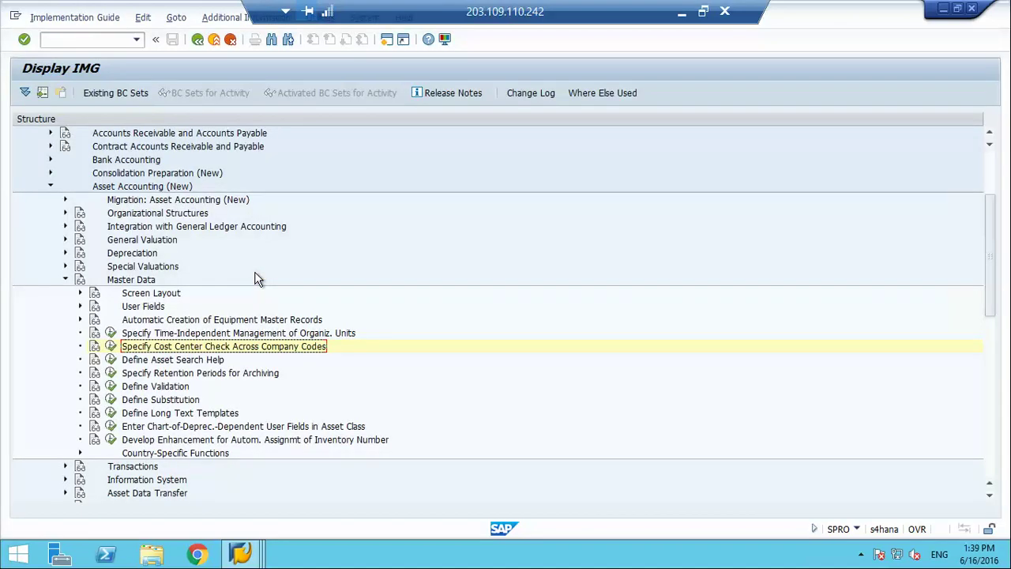
Step: Execute Define Asset Search Help and open the asset search help for maintenance in the logon language
left_click(111, 360)
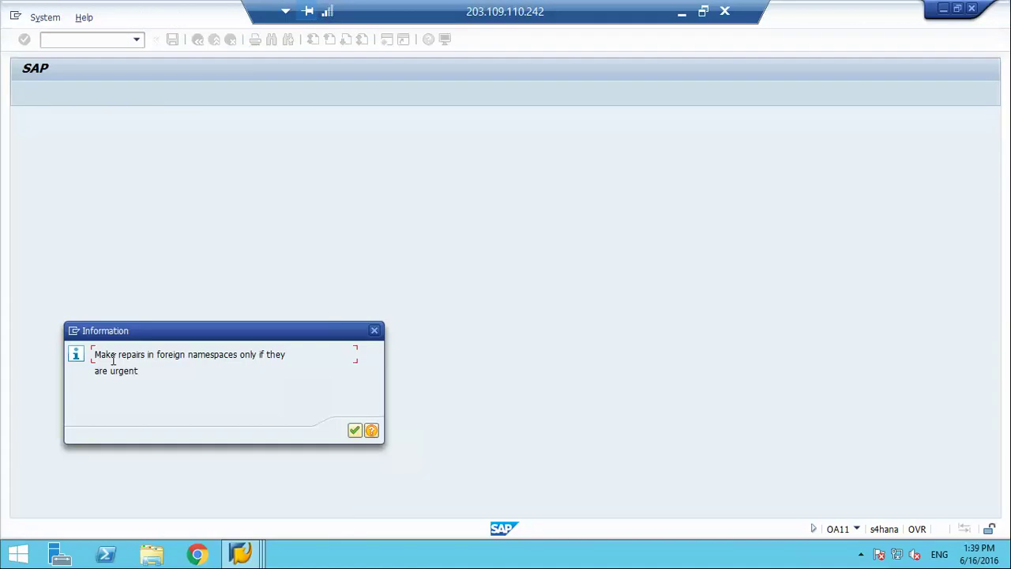
key("Return")
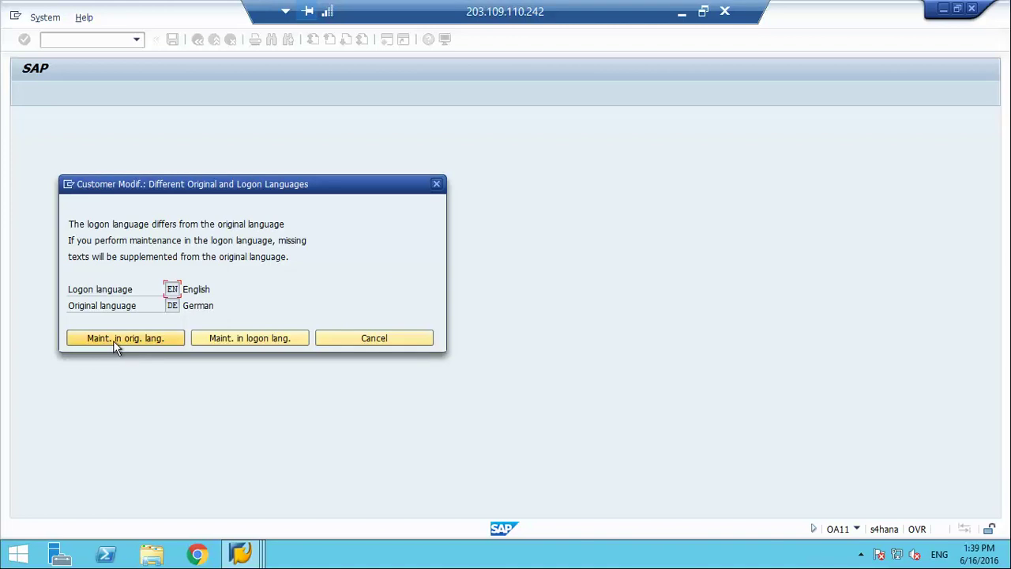
left_click(250, 339)
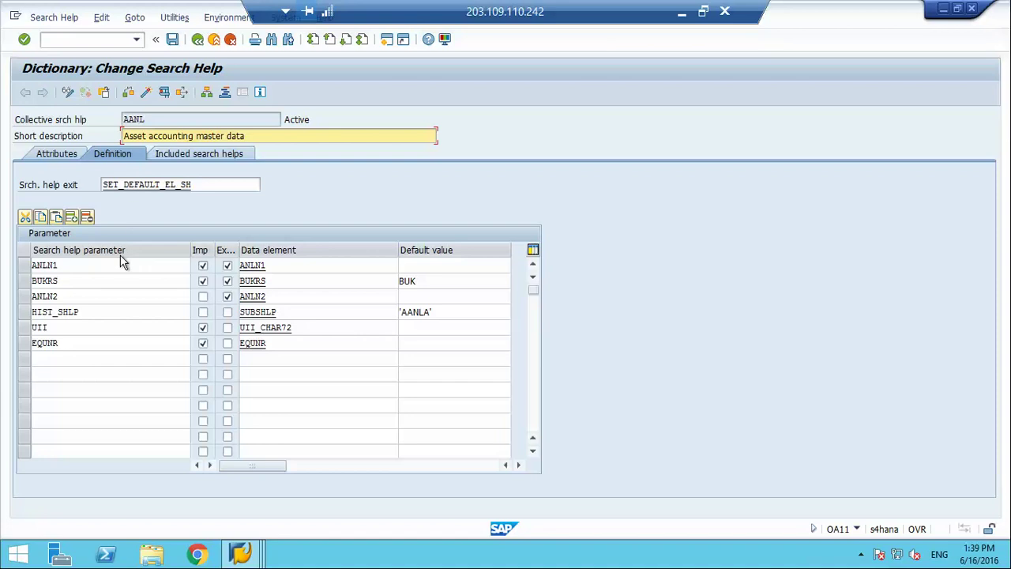
Step: Examine the search help parameters ANLN1, ANLN2, HIST_SHLP and EQUNR, and read the IMG documentation for Define Asset Search Help
left_click(121, 264)
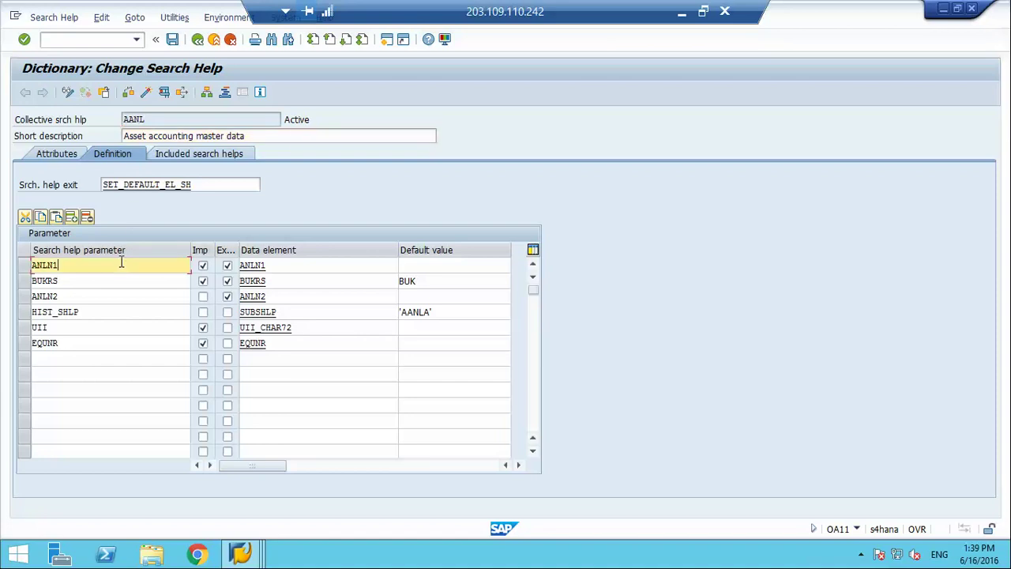
left_click(91, 295)
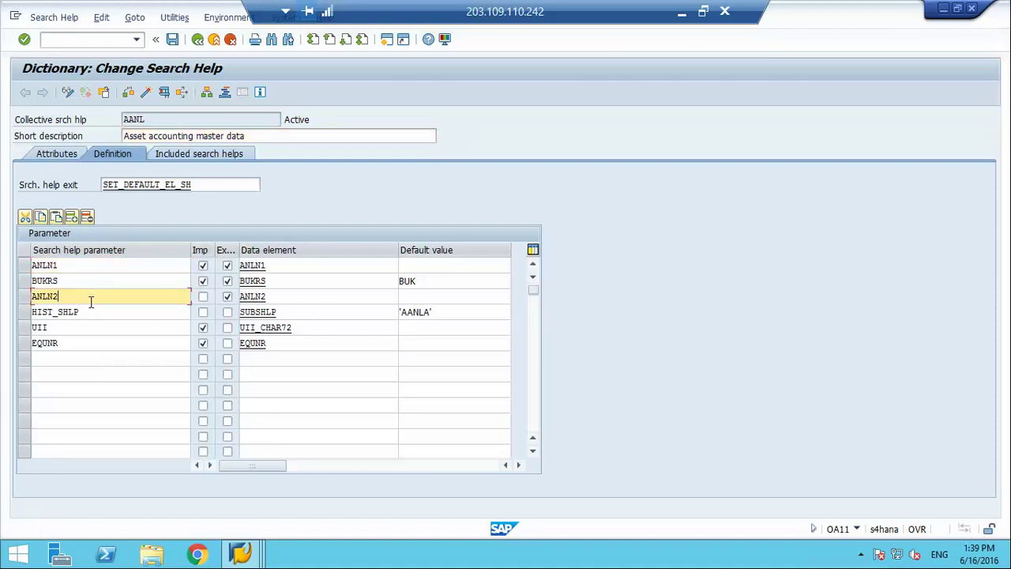
left_click(94, 313)
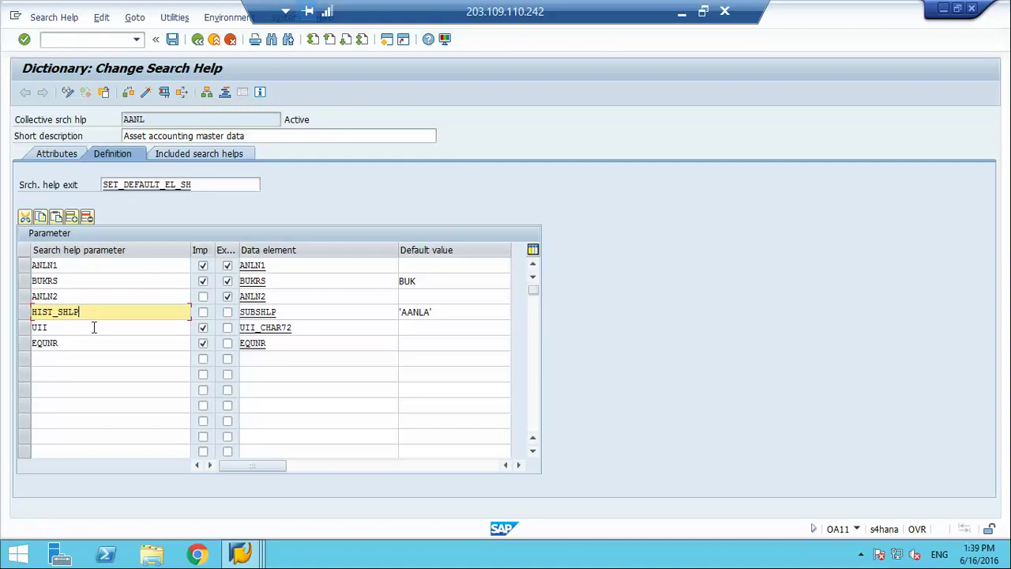
left_click(93, 339)
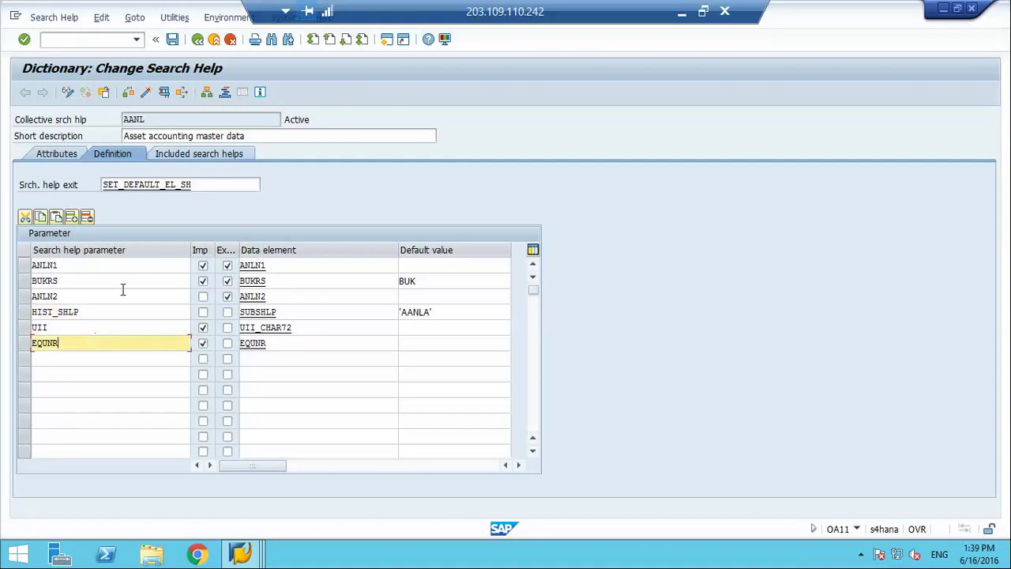
left_click(198, 41)
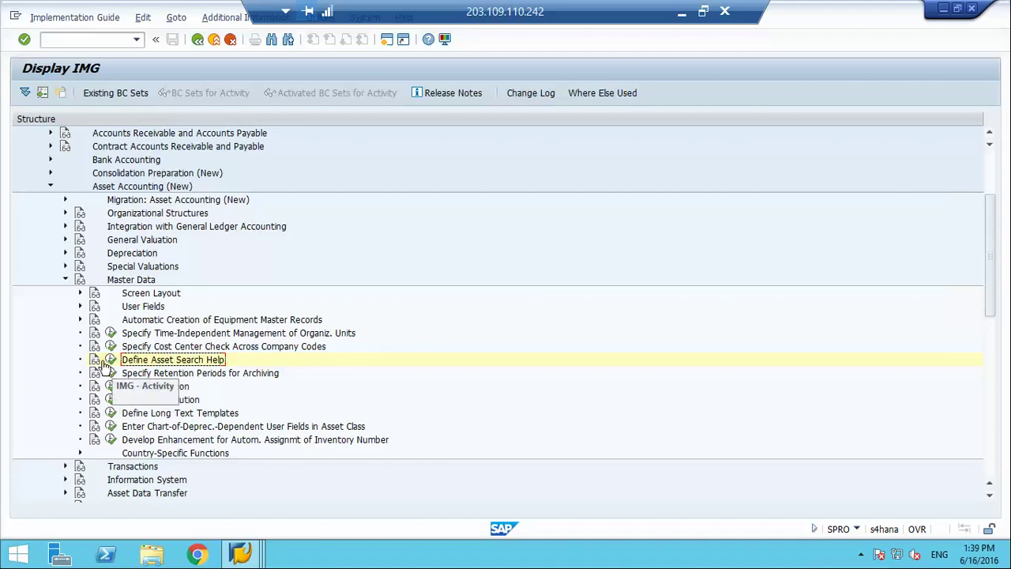
left_click(95, 360)
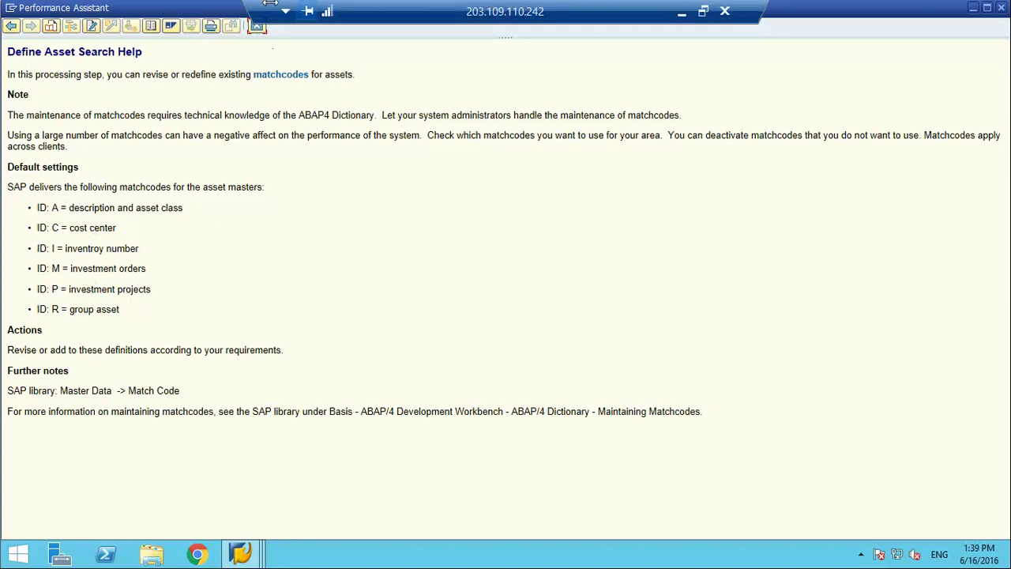
left_click(258, 28)
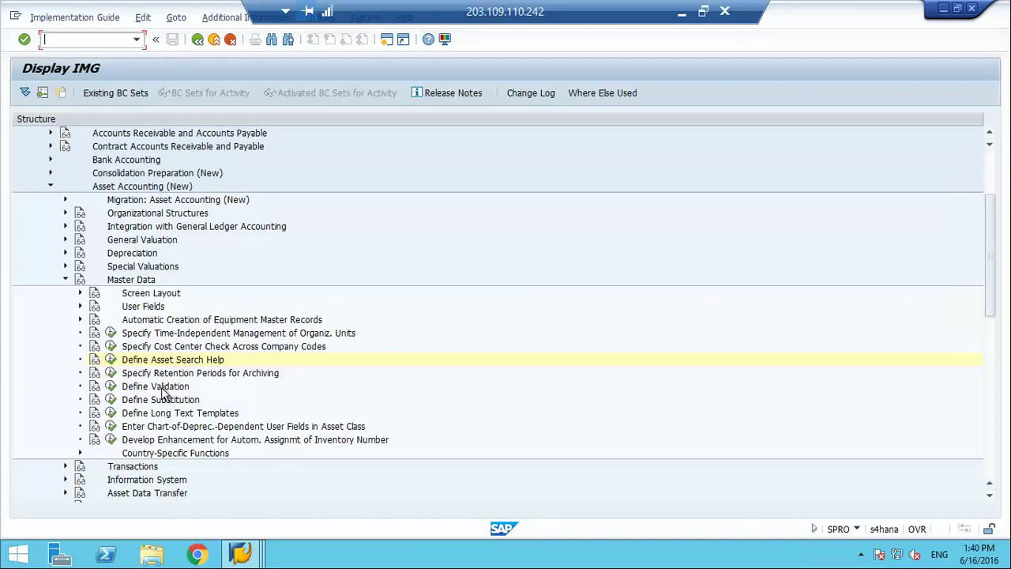
Step: Open Specify Time-Independent Management of Organiz. Units and read the help for company code AA01's time-independent indicator
left_click(111, 333)
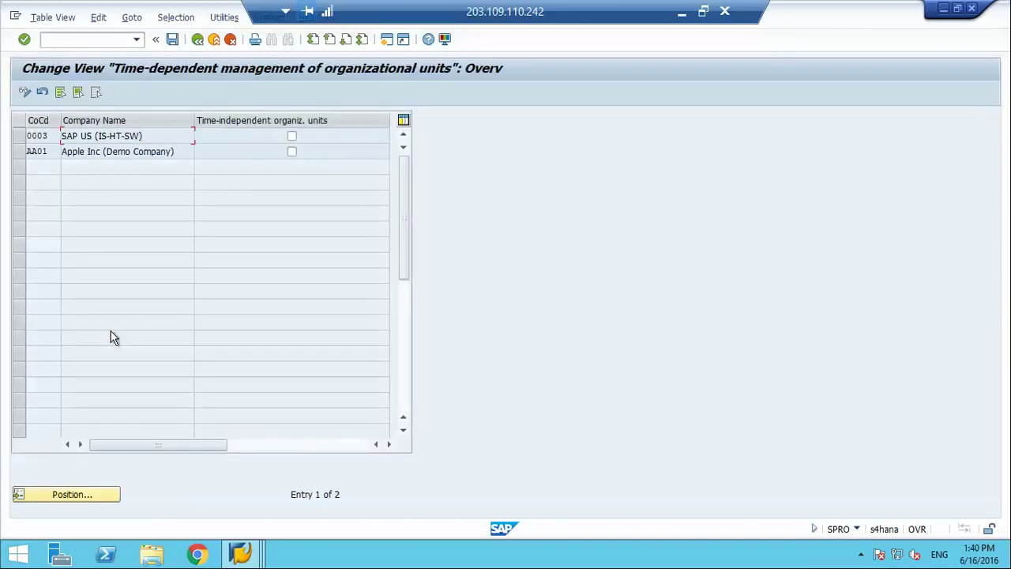
key("Down")
key("Tab")
key("space")
key("F1")
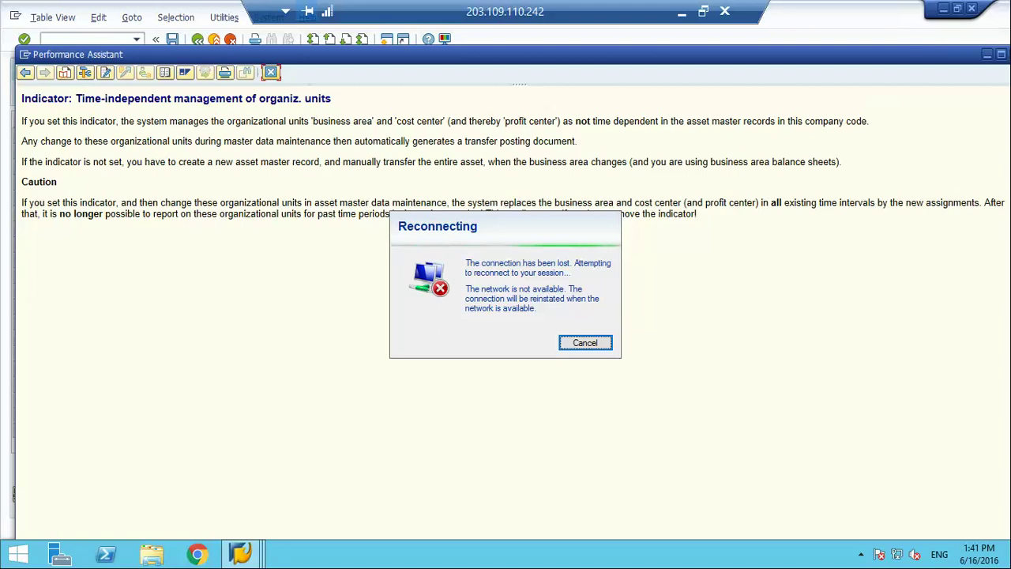
Step: Reconnect the computer to the first listed secured wireless network and return to the remote desktop session
left_click(680, 15)
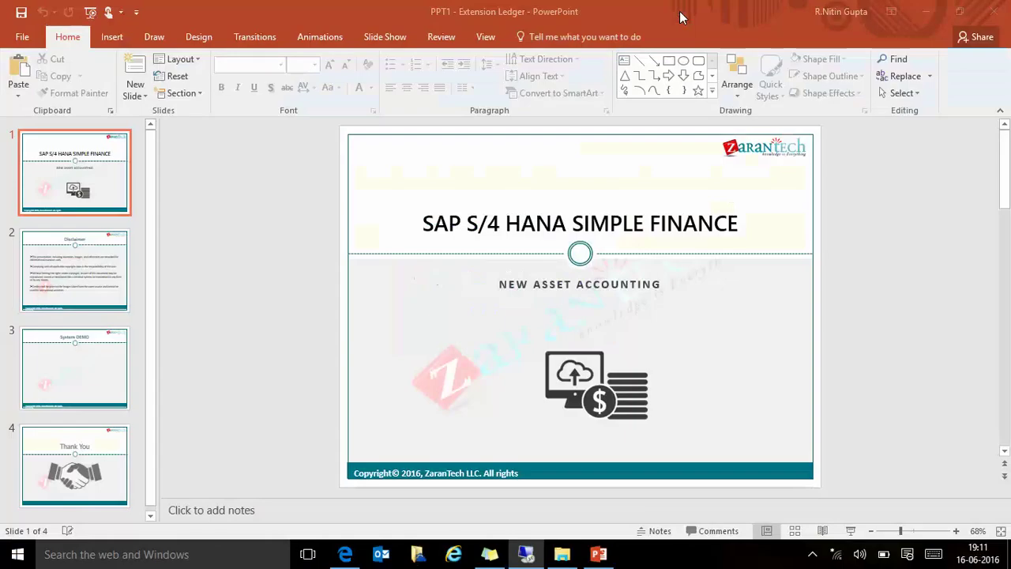
left_click(837, 554)
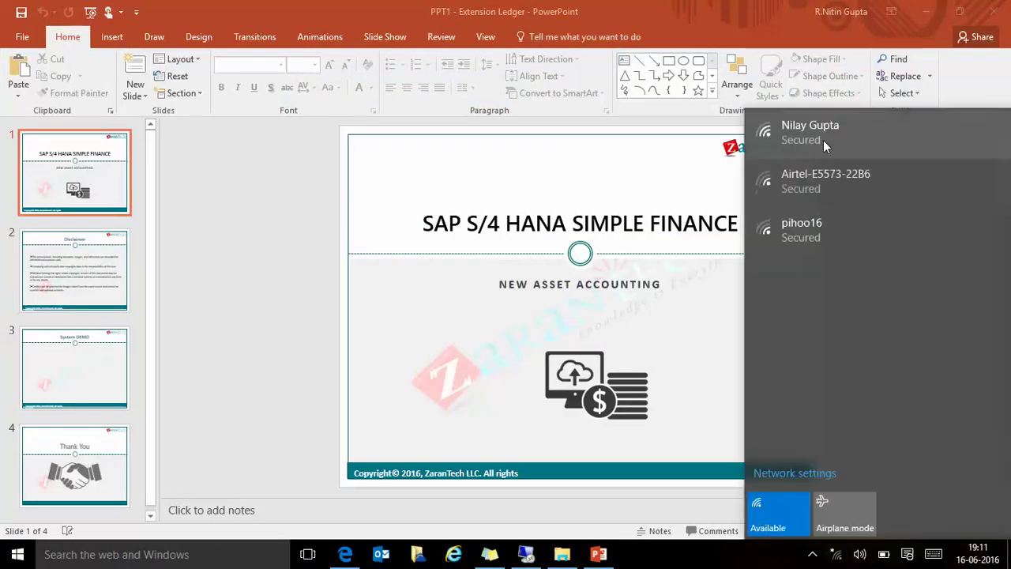
left_click(823, 140)
left_click(934, 185)
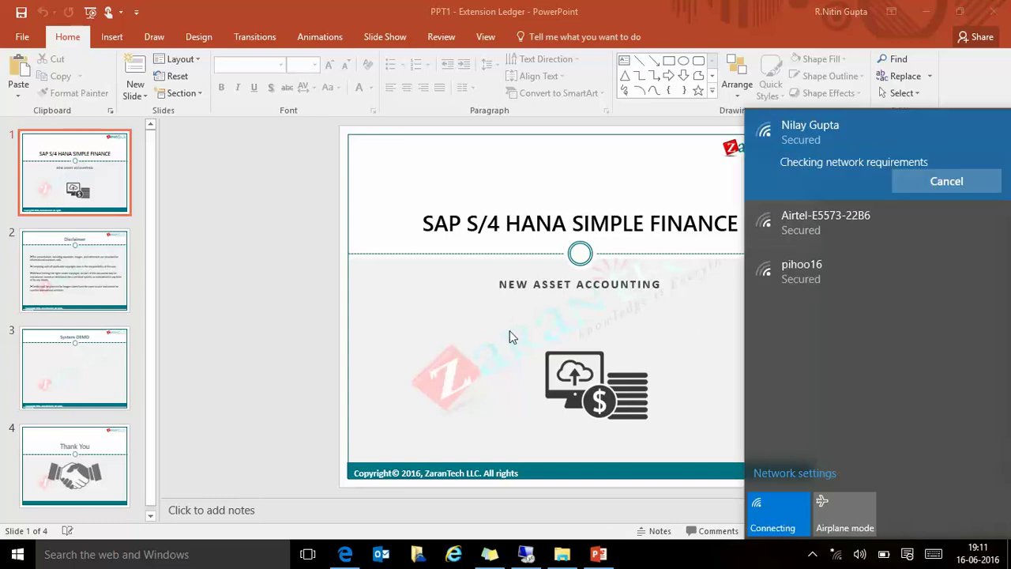
left_click(536, 550)
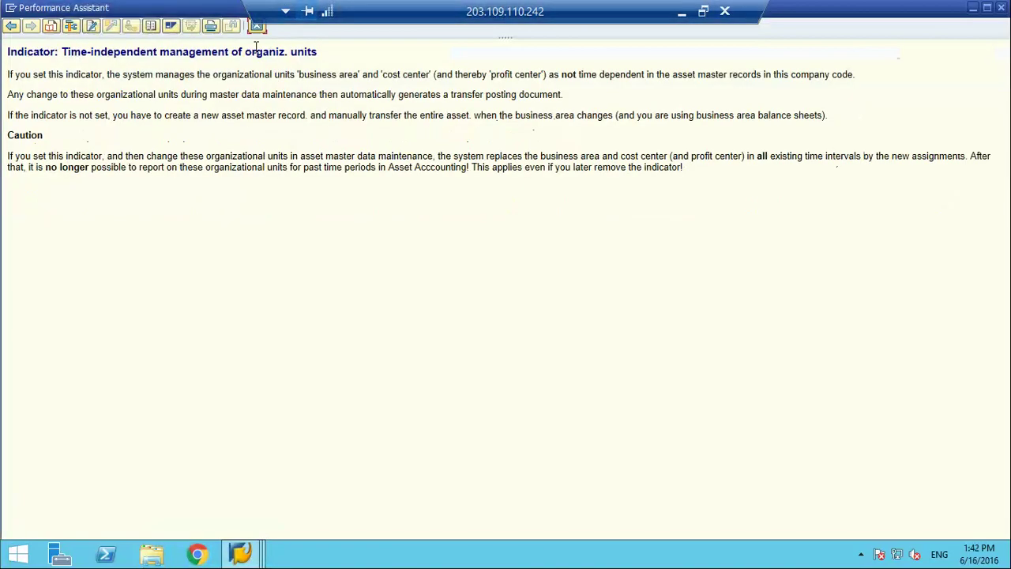
Step: Close the indicator help and return to the IMG, discarding changes to the time-independent organizational units settings
left_click(256, 27)
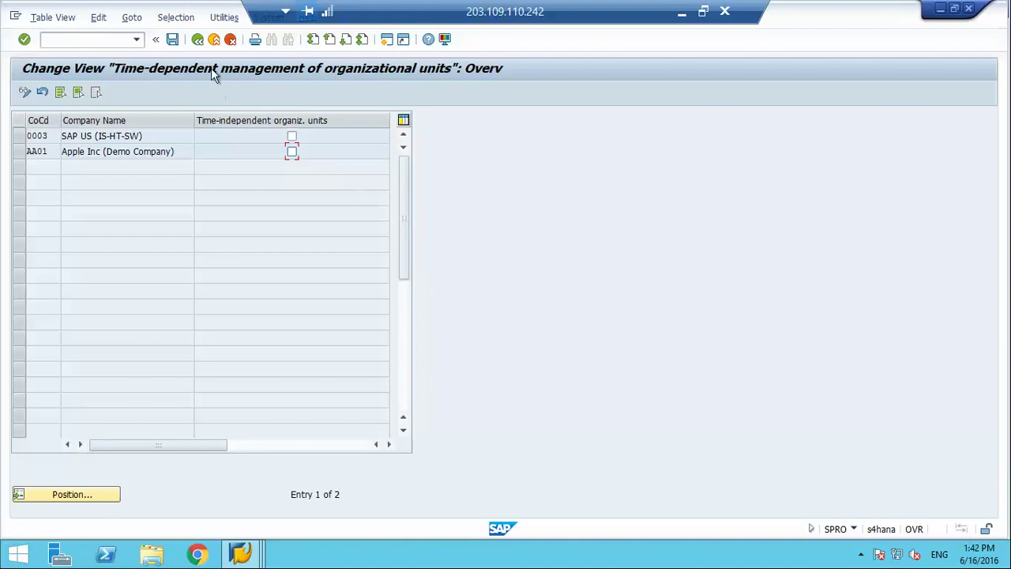
left_click(198, 39)
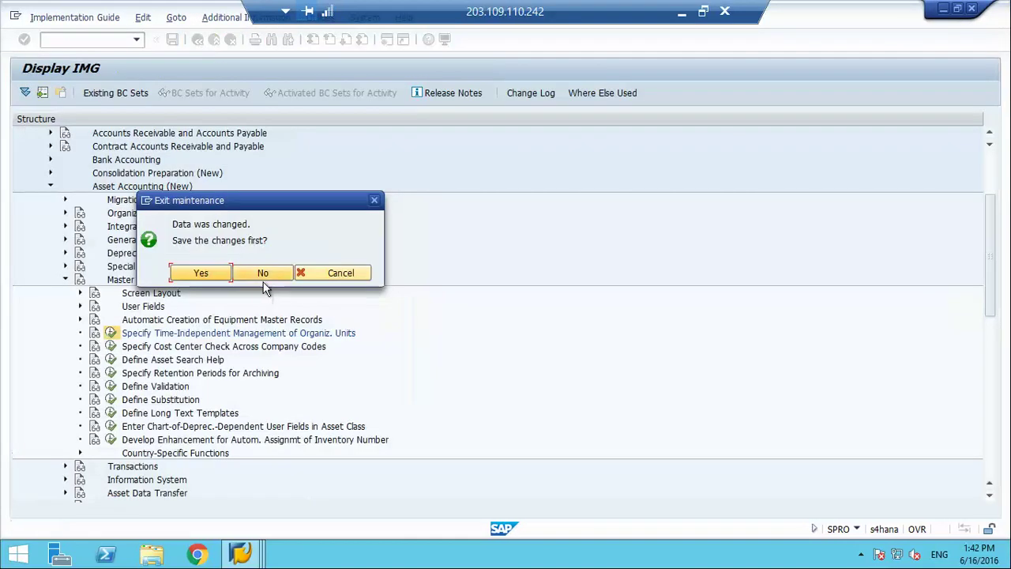
left_click(263, 273)
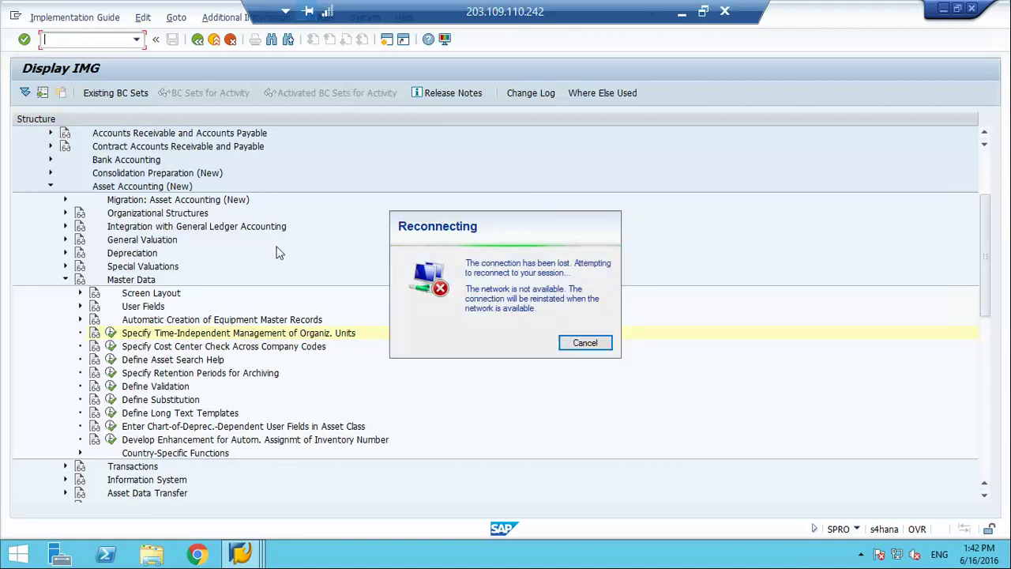
left_click(681, 13)
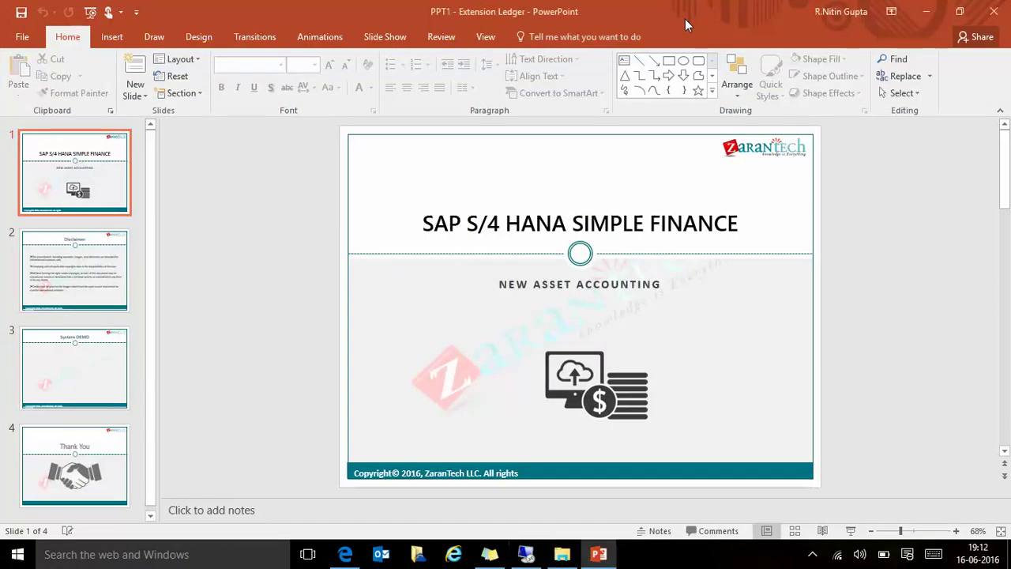
left_click(812, 554)
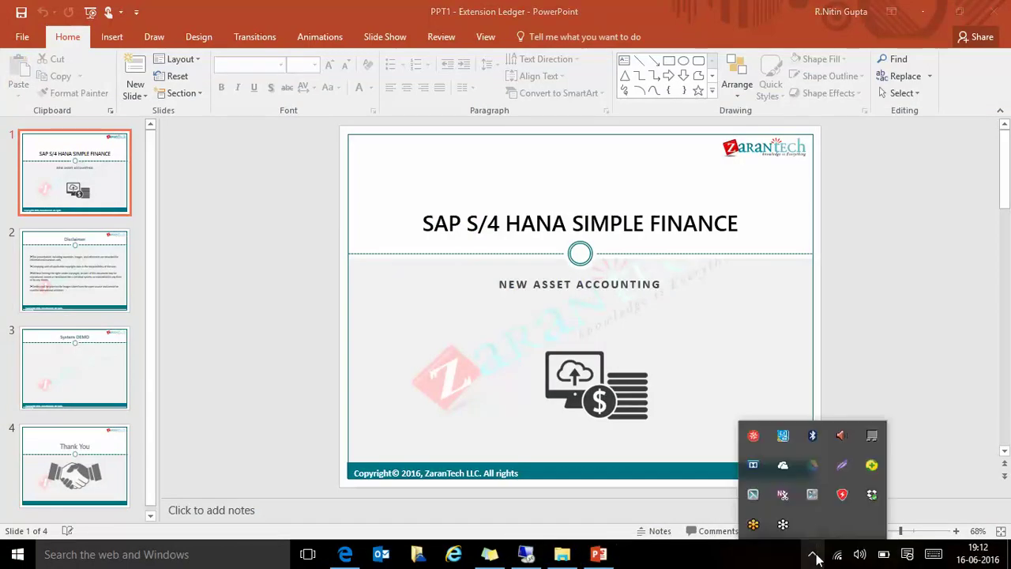